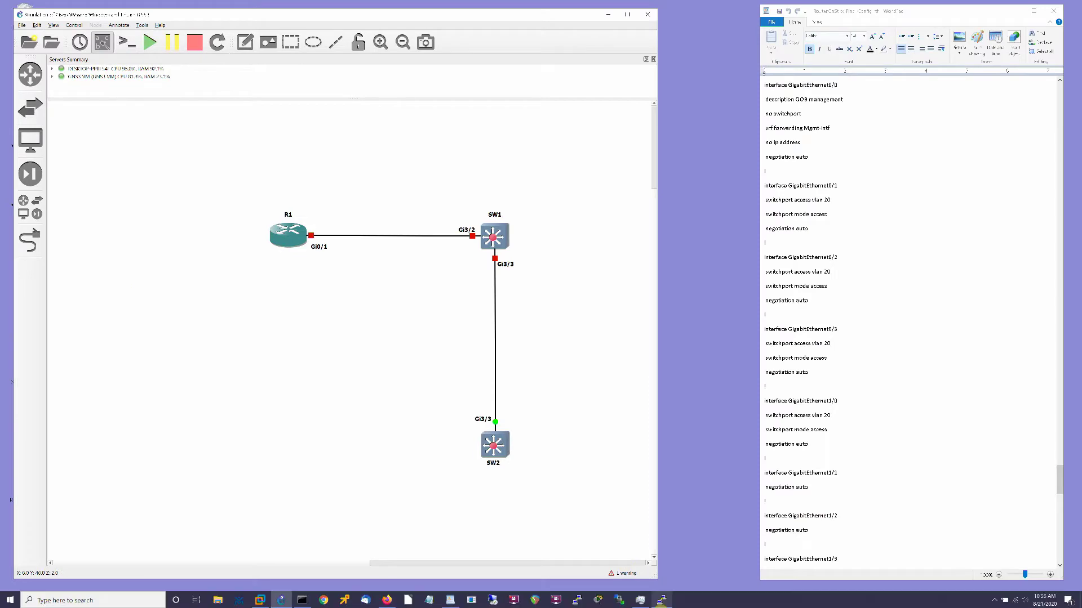
- In the switch's PuTTY console, enter global configuration mode and set the hostname to SW1
click(668, 604)
text(en)
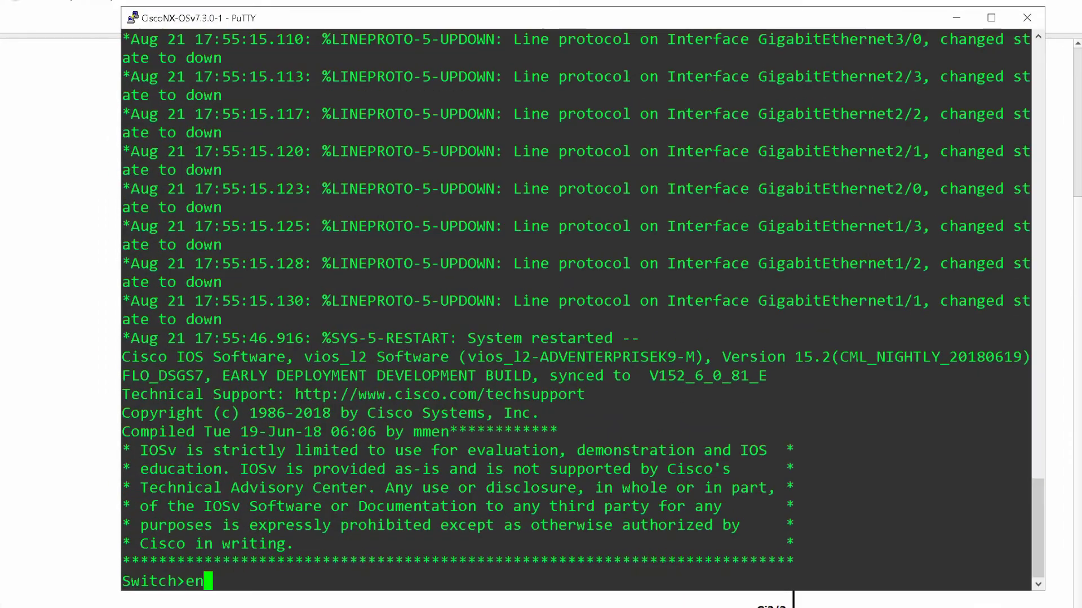
key(Return)
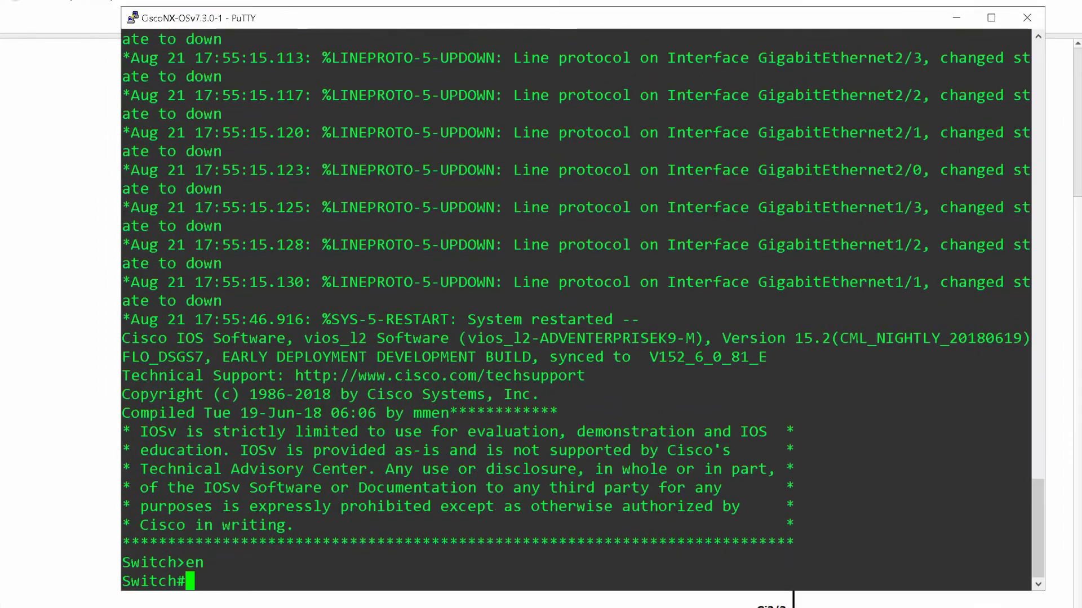
text(co)
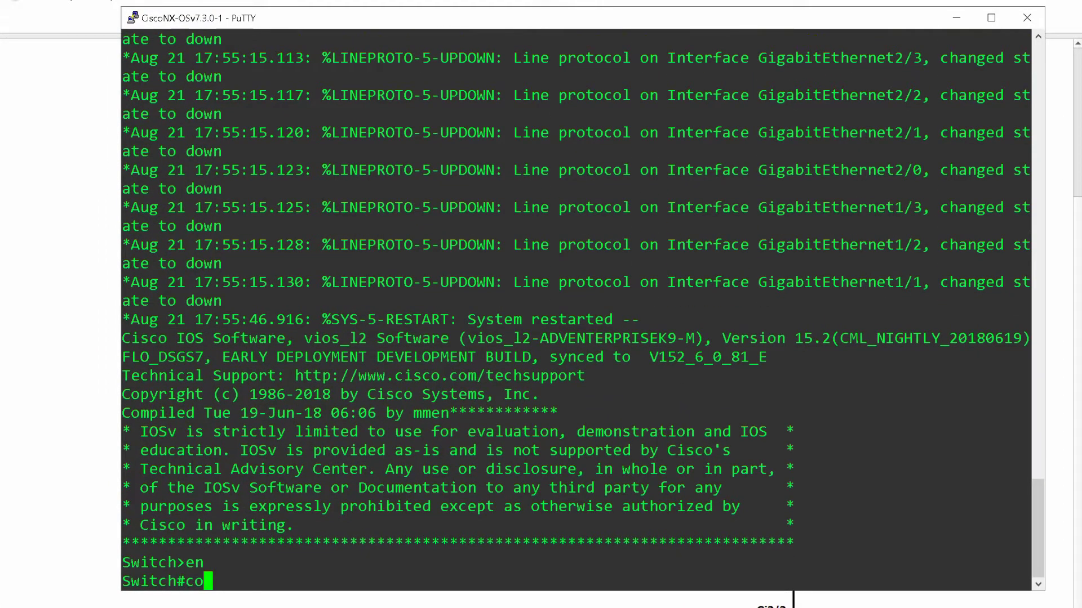
text(nfig)
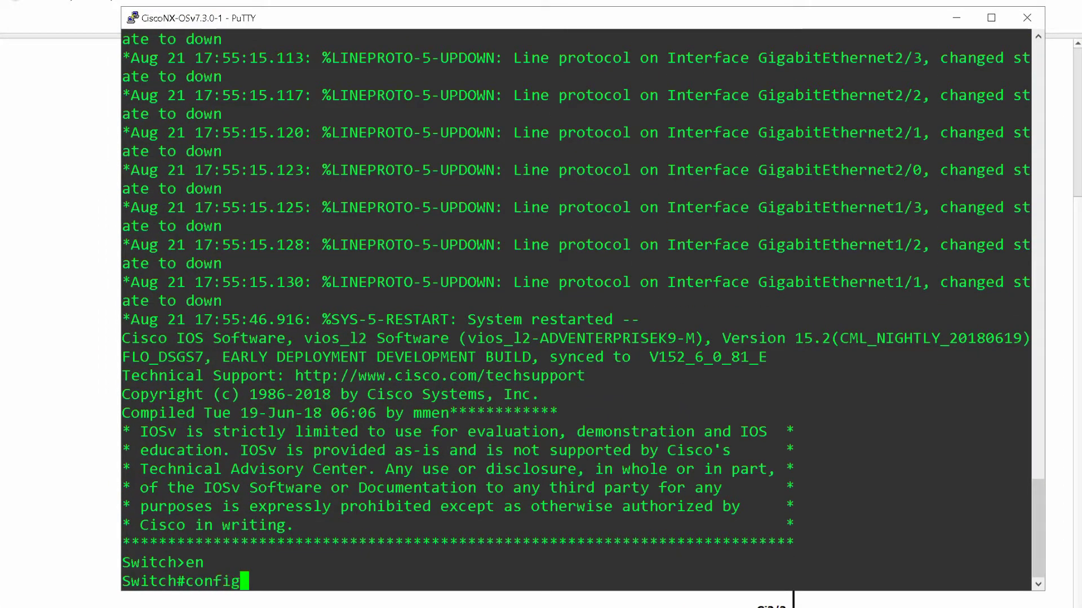
text( t)
key(Return)
text(hostn)
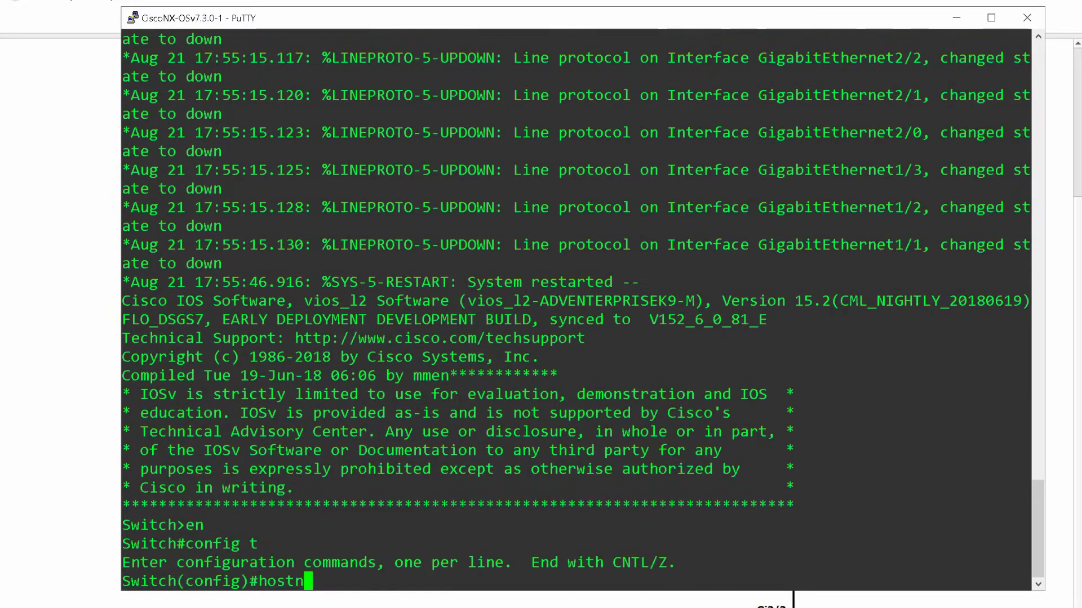
text(ame SW)
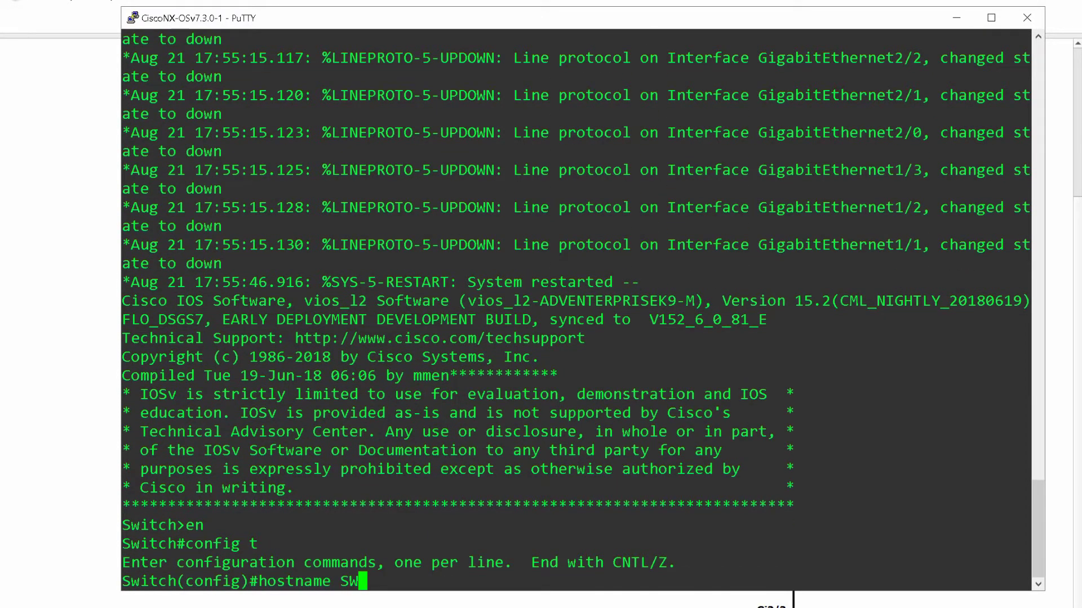
text(1)
key(Return)
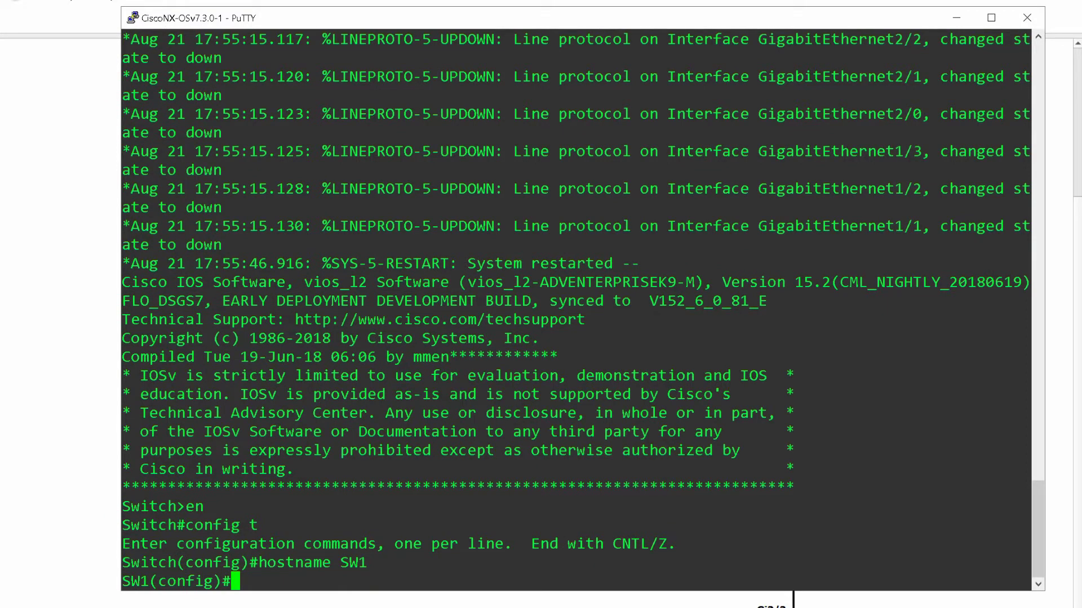
- Configure interface range Gi0/1-3 with the reference document's GigabitEthernet0/1 settings: access VLAN 20, switchport mode access and negotiation auto
text(int range G)
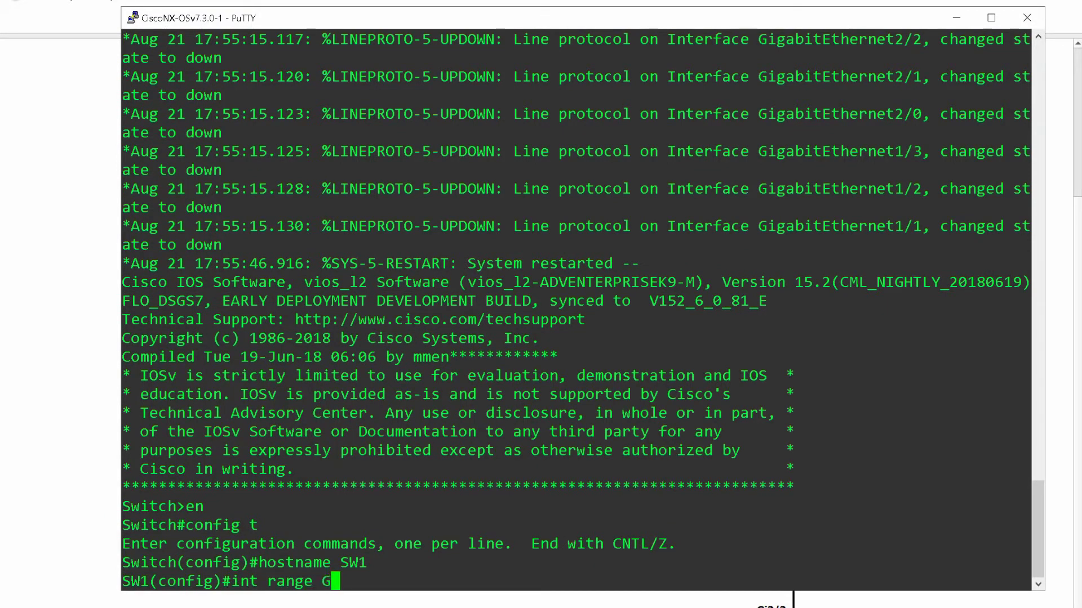
text(i0/1-3)
key(Return)
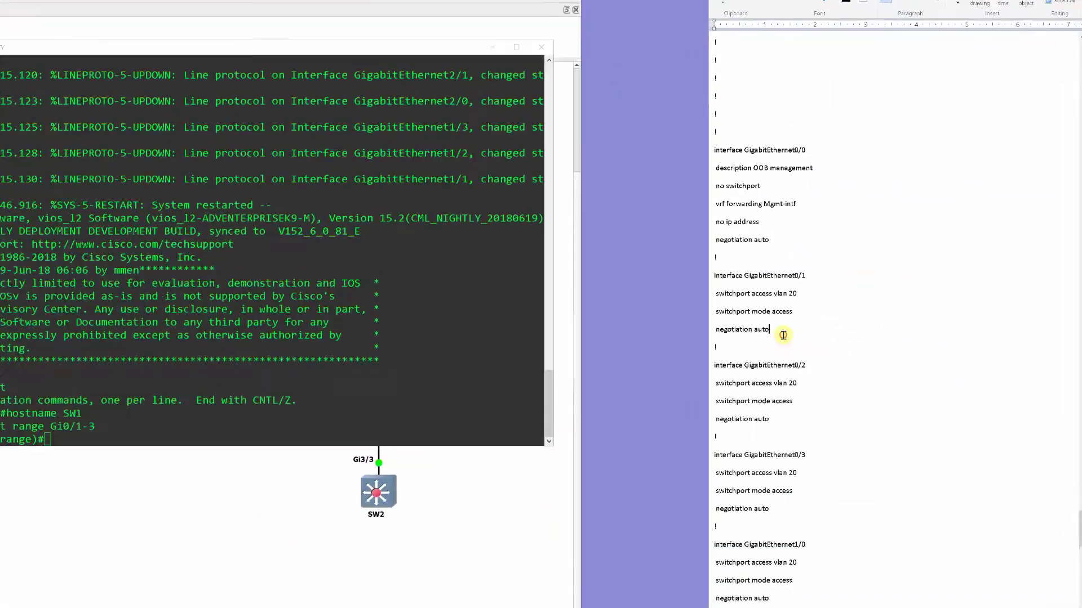
drag(876, 329, 840, 299)
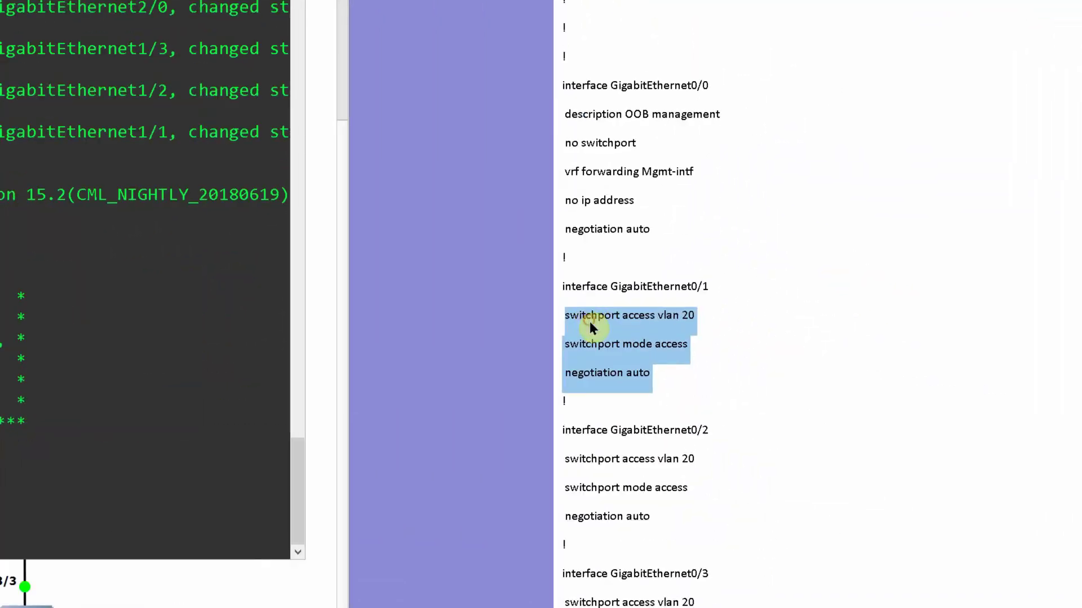
right_click(600, 337)
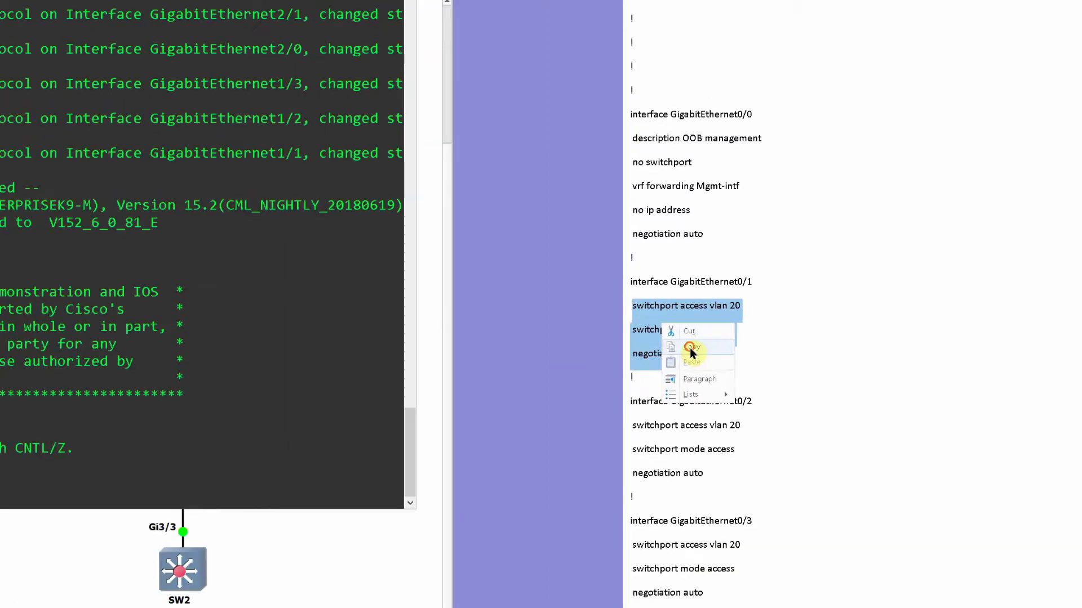
click(631, 366)
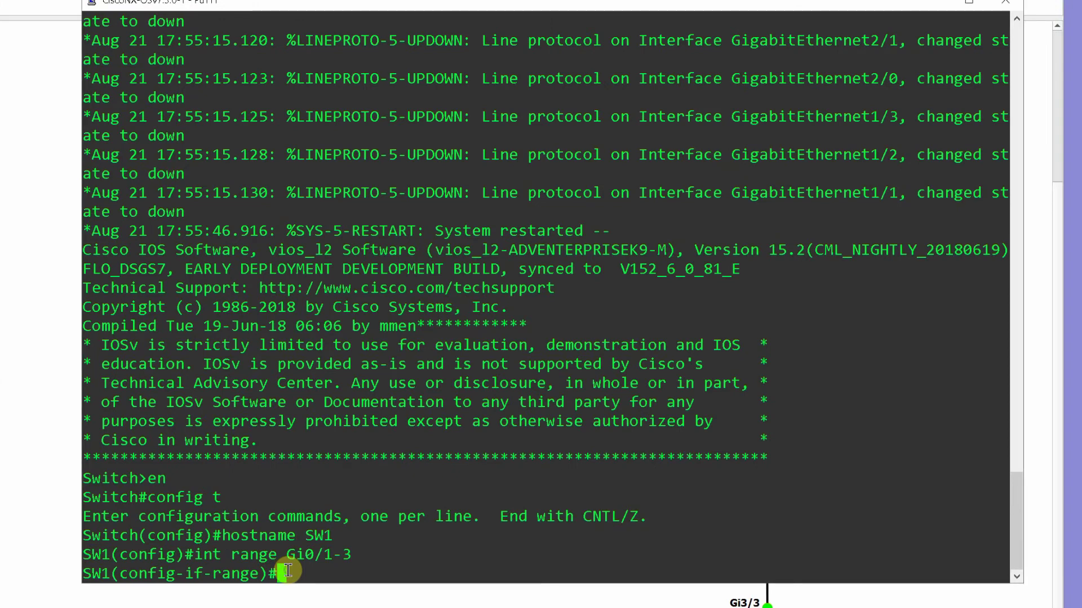
right_click(264, 495)
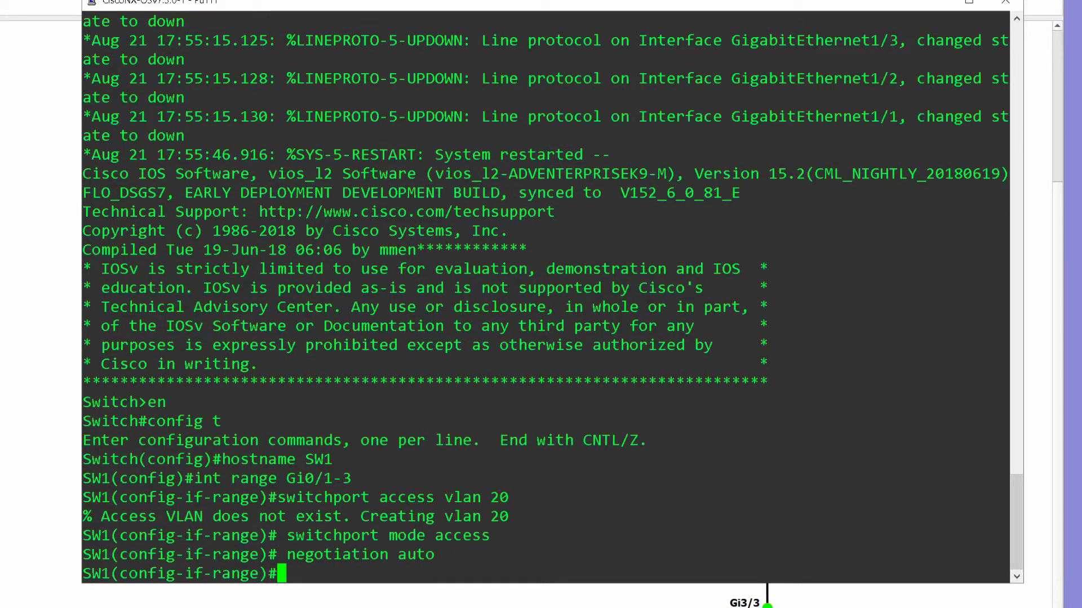
- Enable the Gi0/1-3 ports with no shut and exit the range configuration
text(no s)
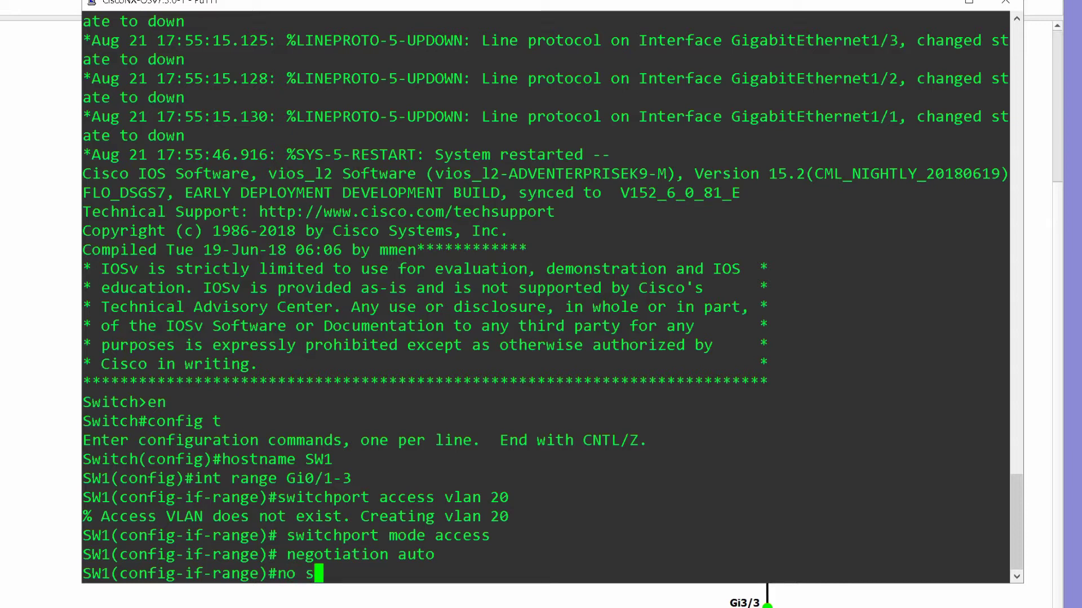
text(hut)
key(Return)
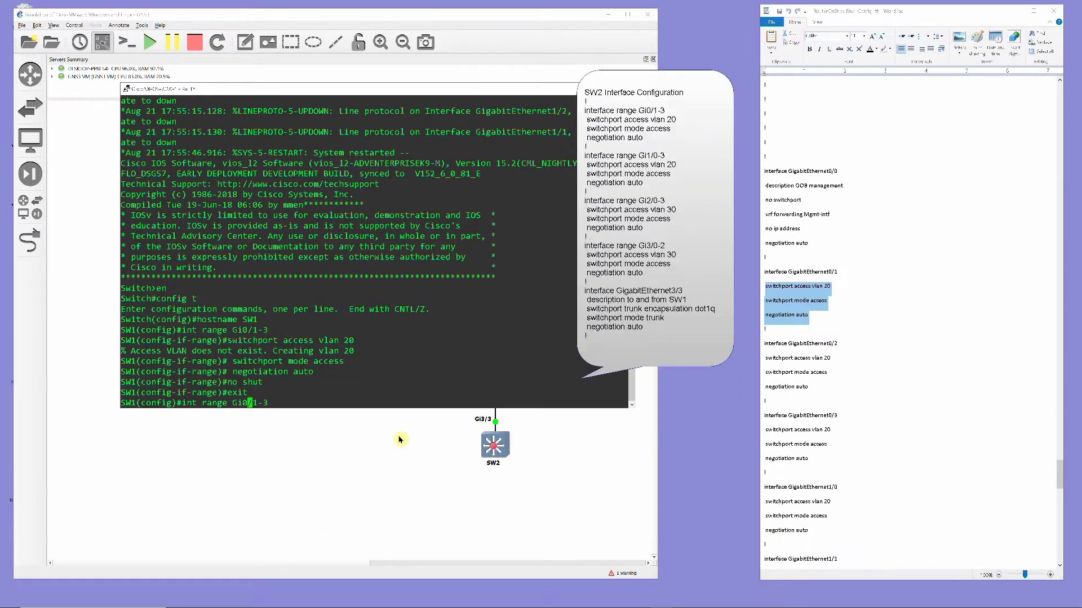
- Configure interface range Gi1/0-3 with the copied settings: access VLAN 20, switchport mode access and negotiation auto
key(BackSpace)
key(BackSpace)
key(BackSpace)
key(BackSpace)
key(BackSpace)
text(1/0-3)
key(Return)
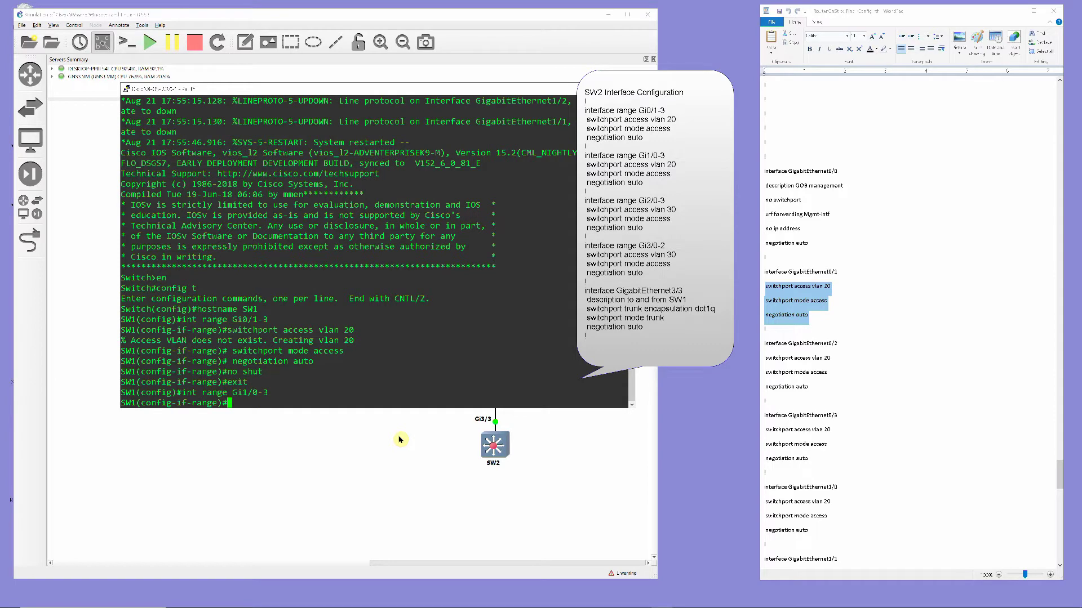
right_click(231, 401)
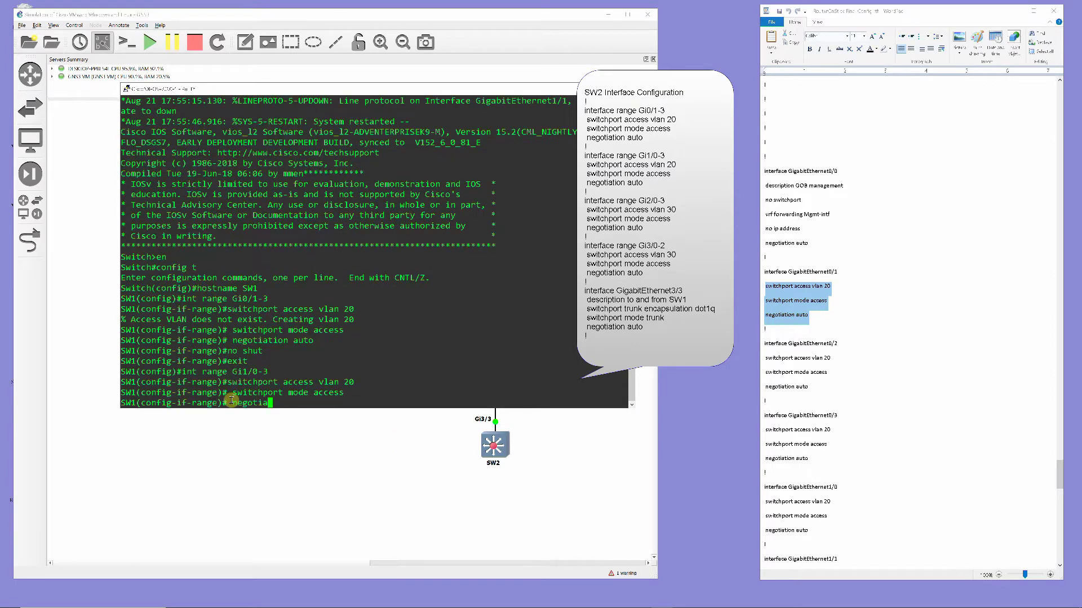
- Enable the Gi1/0-3 ports with no shut and exit the range configuration
text(nfig-if-range)#n)
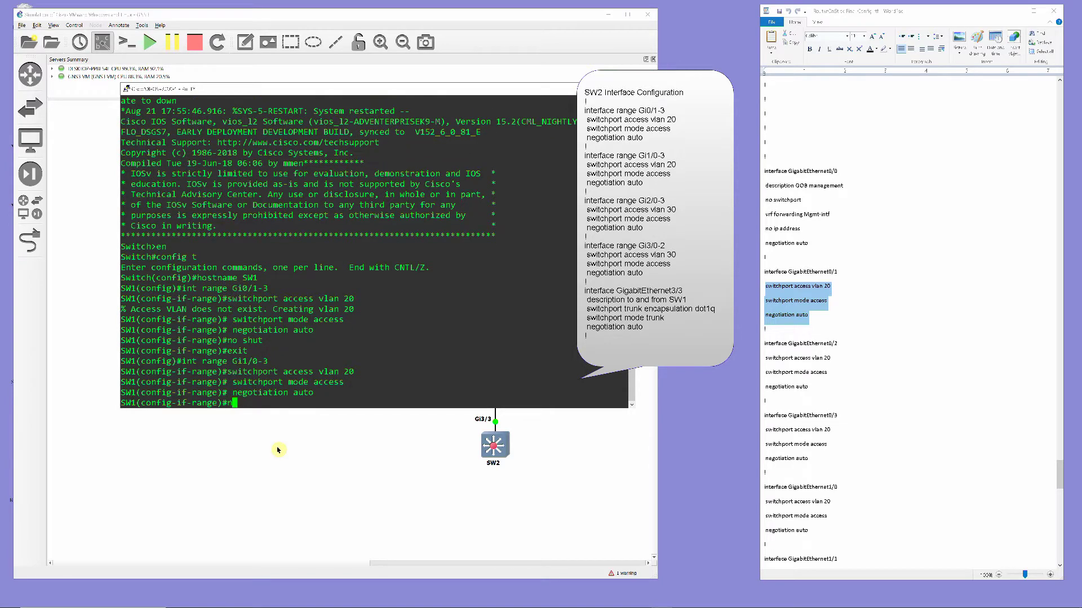
text(o shut)
key(Return)
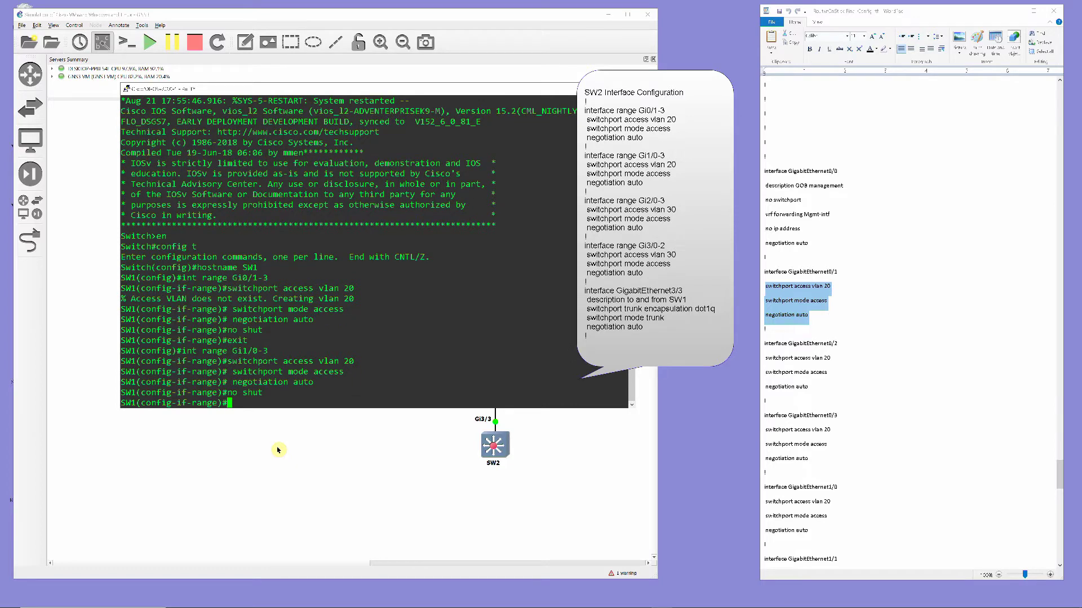
text(exit)
key(Return)
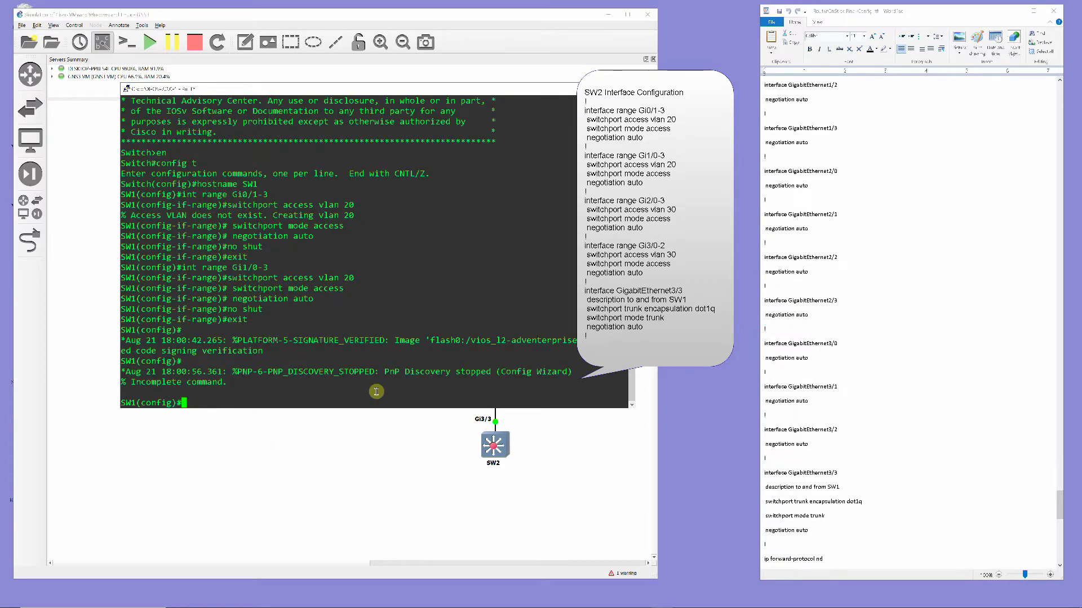
- Assign interface range Gi2/0-3 to access VLAN 30, reusing the earlier switchport access vlan command text
text(int range Gi2/0-3)
key(Return)
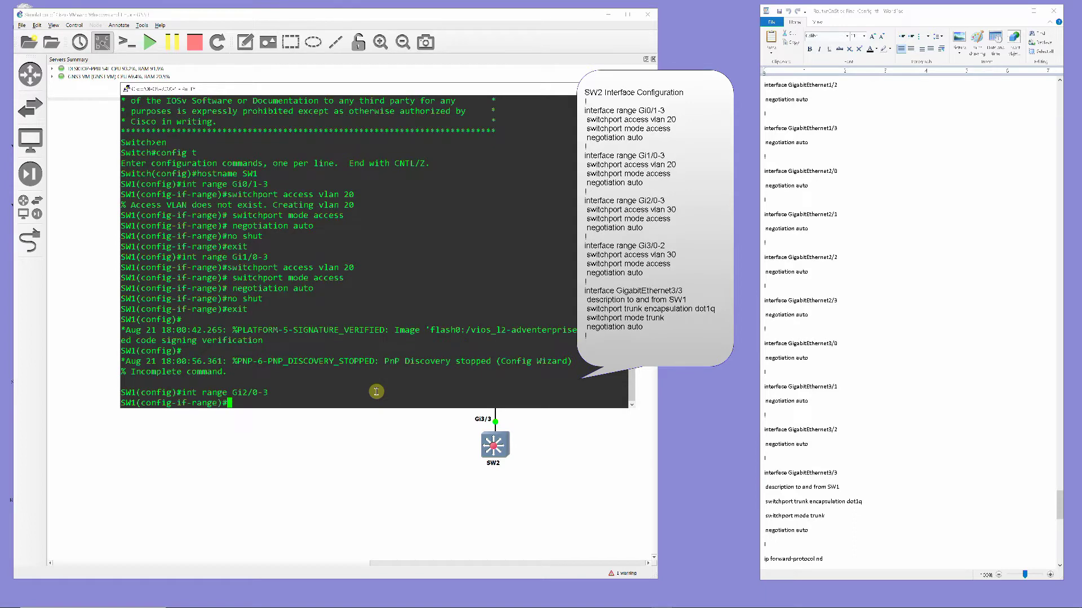
drag(344, 195, 241, 194)
right_click(241, 194)
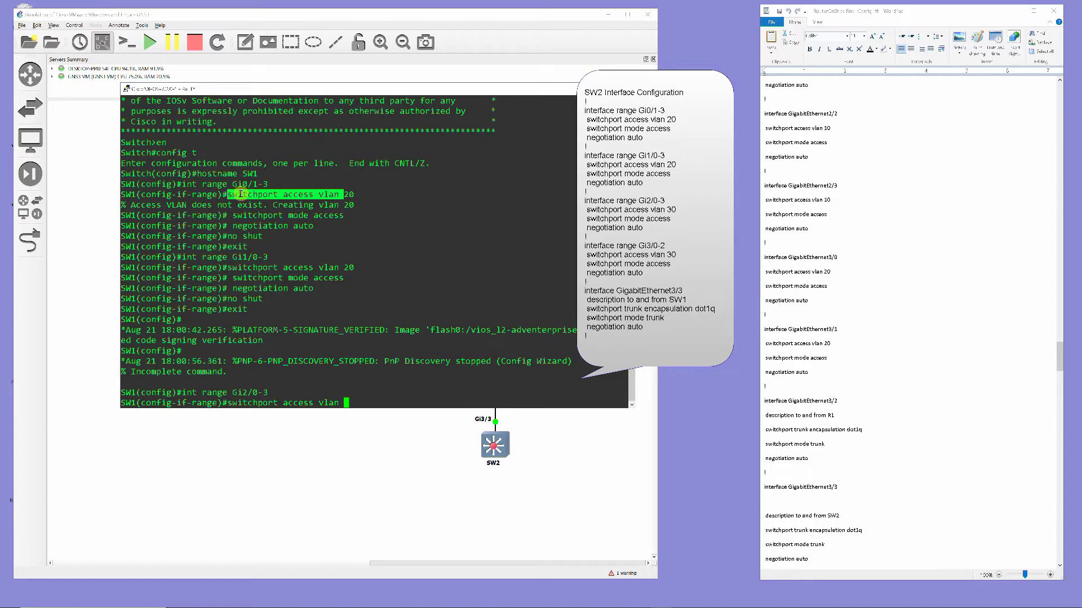
text(30)
key(Return)
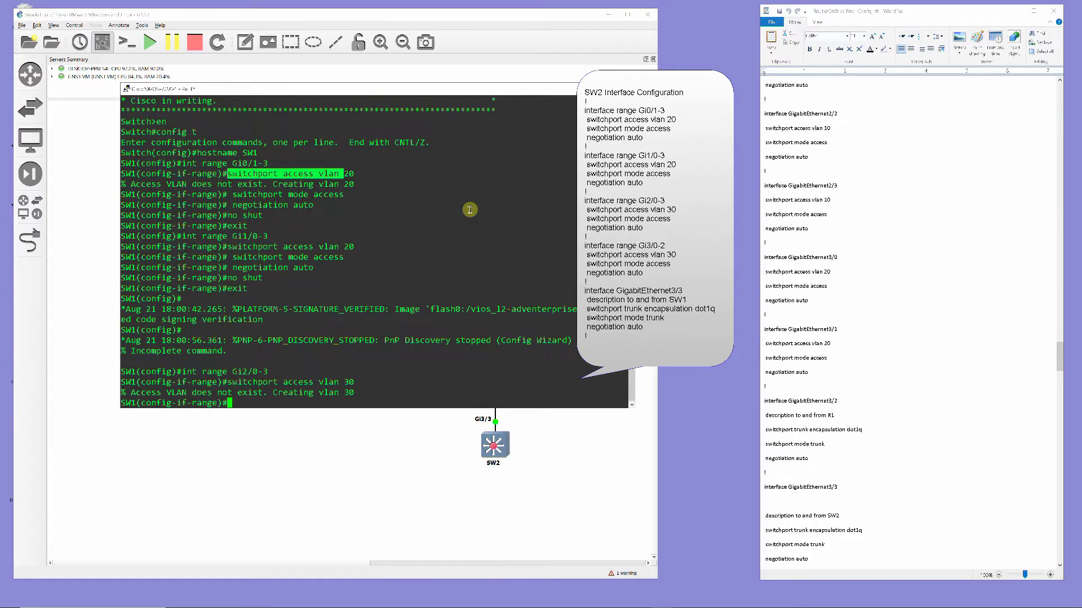
key(Return)
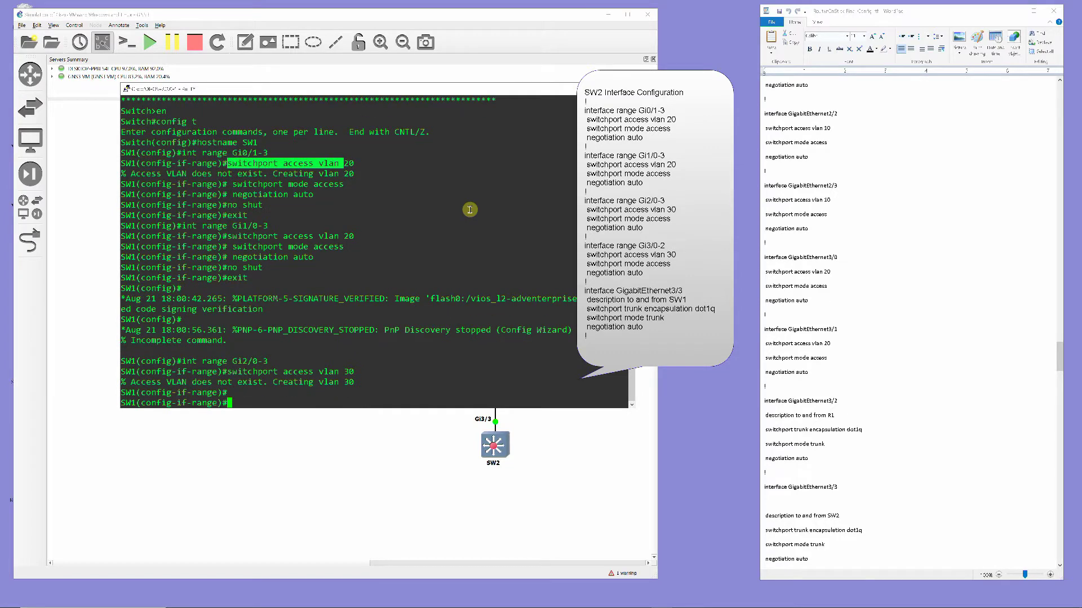
- Apply switchport mode access and negotiation auto from the reference document to Gi2/0-3, then enable the ports and exit
drag(765, 142, 791, 169)
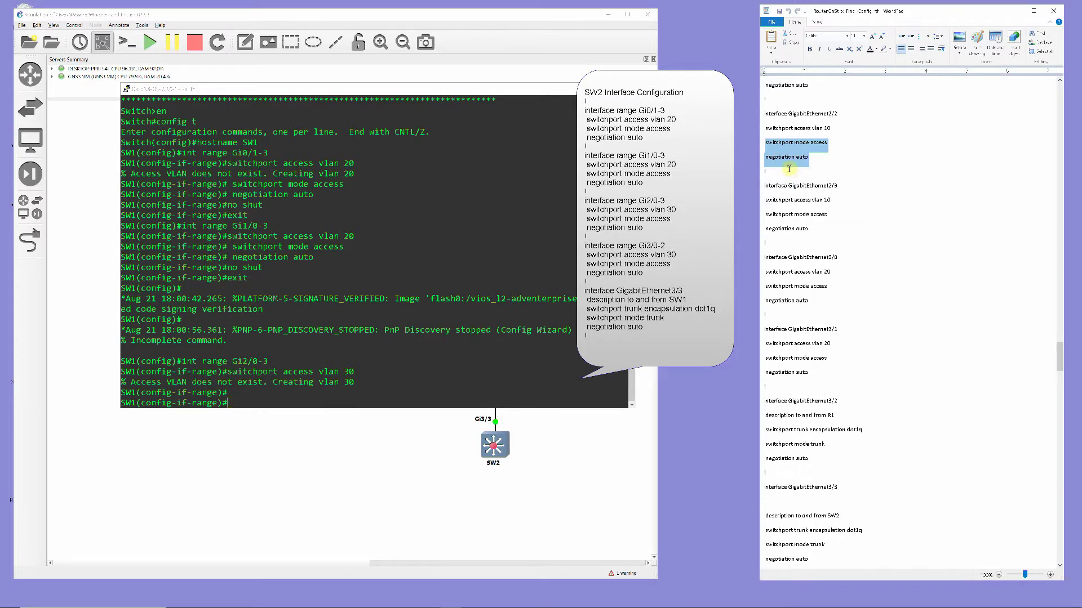
right_click(238, 404)
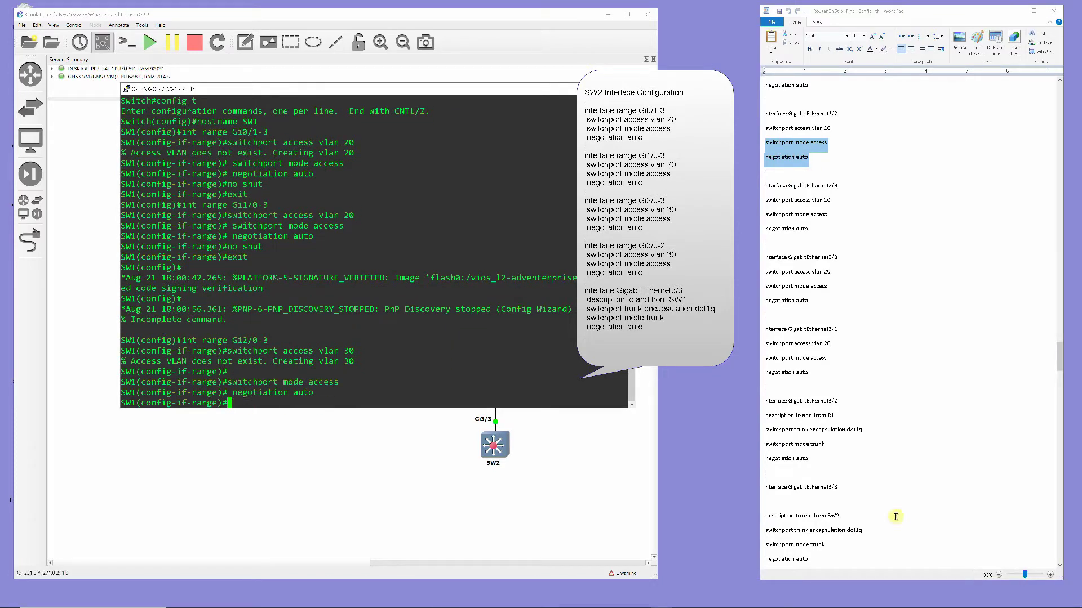
text(no shut)
key(Return)
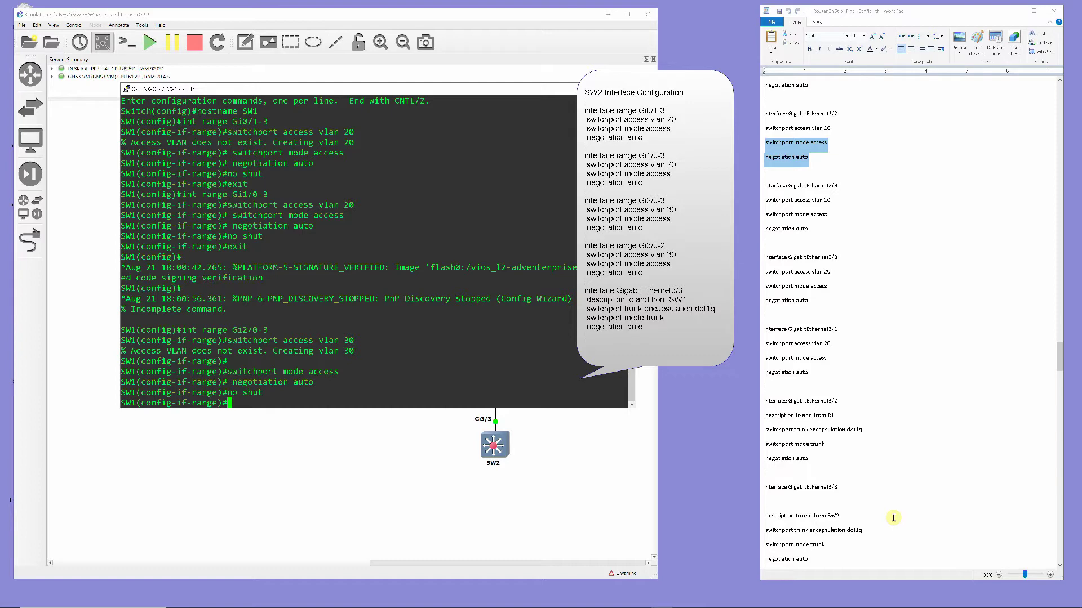
text(exit)
key(Return)
- Adapt the previous interface range command to Gi3/0-2 and assign that range to access VLAN 30
key(Up)
key(Up)
key(Up)
key(Up)
key(Up)
key(Up)
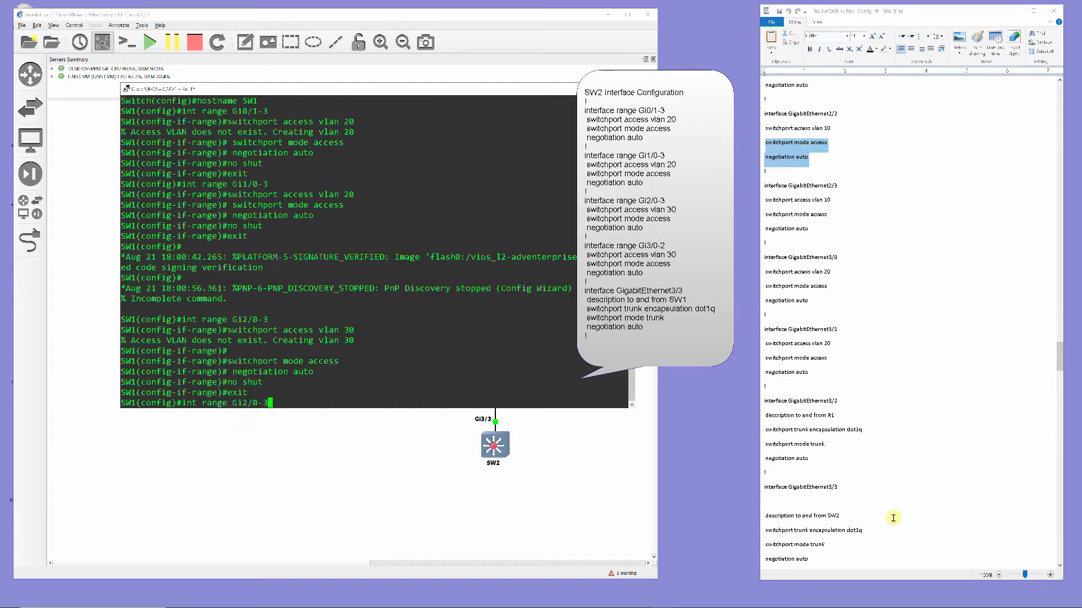
key(Left)
key(Left)
key(Left)
key(Left)
text(3)
key(Right)
key(Right)
key(Right)
key(Right)
key(BackSpace)
text(2)
key(Return)
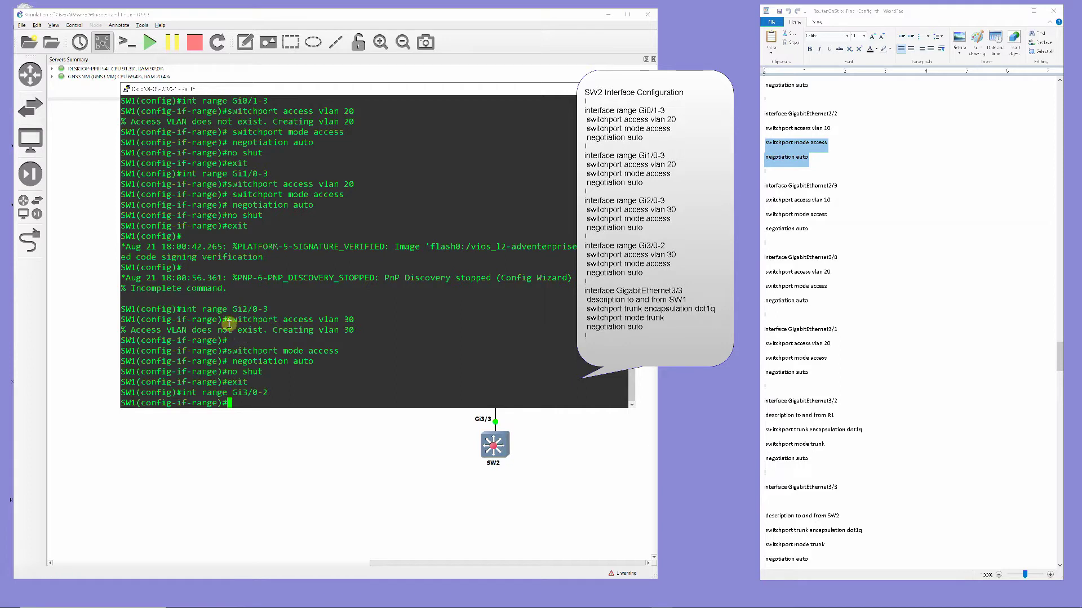
drag(228, 320, 353, 320)
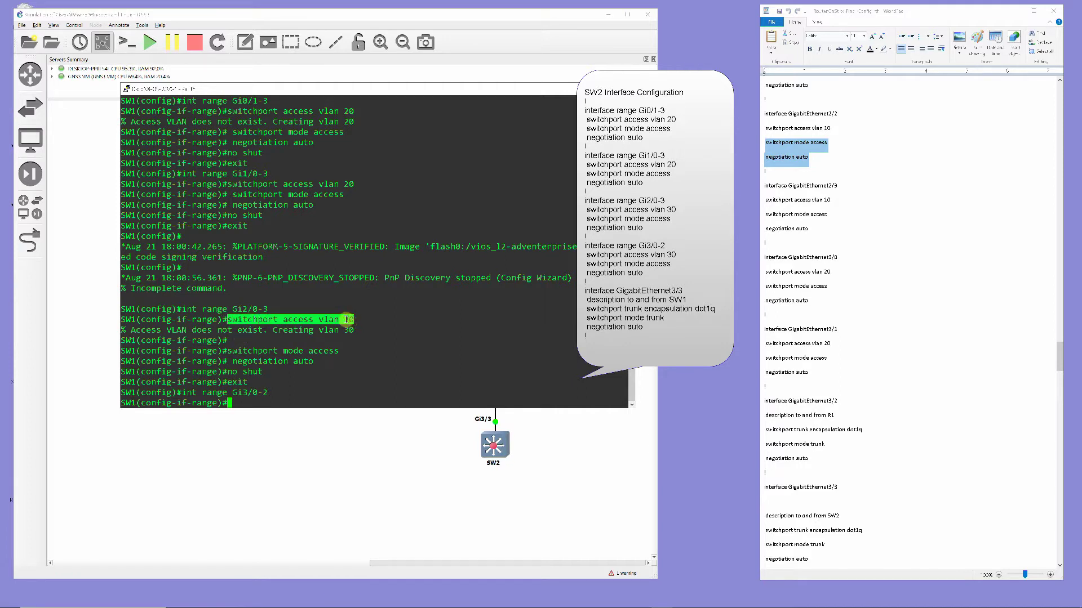
right_click(346, 320)
key(Return)
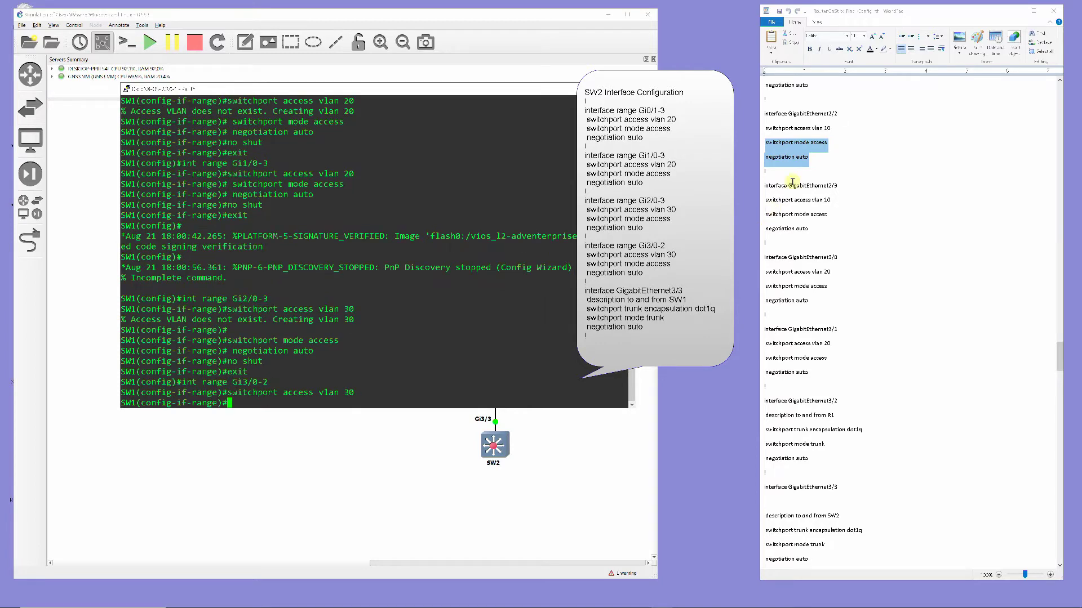
- Apply switchport mode access and negotiation auto from the reference document to Gi3/0-2, enable the ports with no shut, and exit
right_click(790, 159)
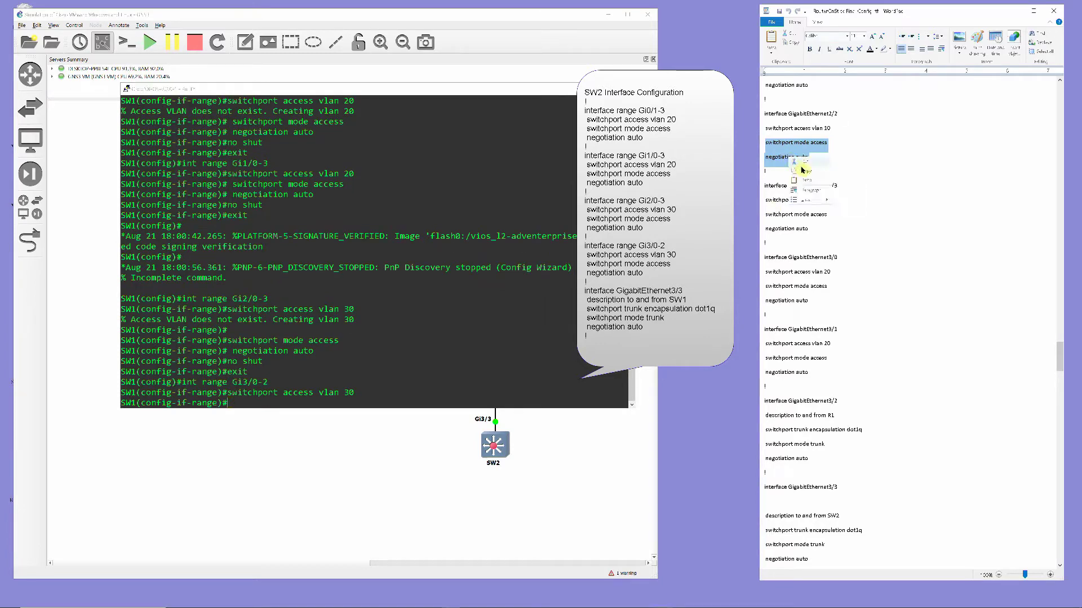
click(804, 170)
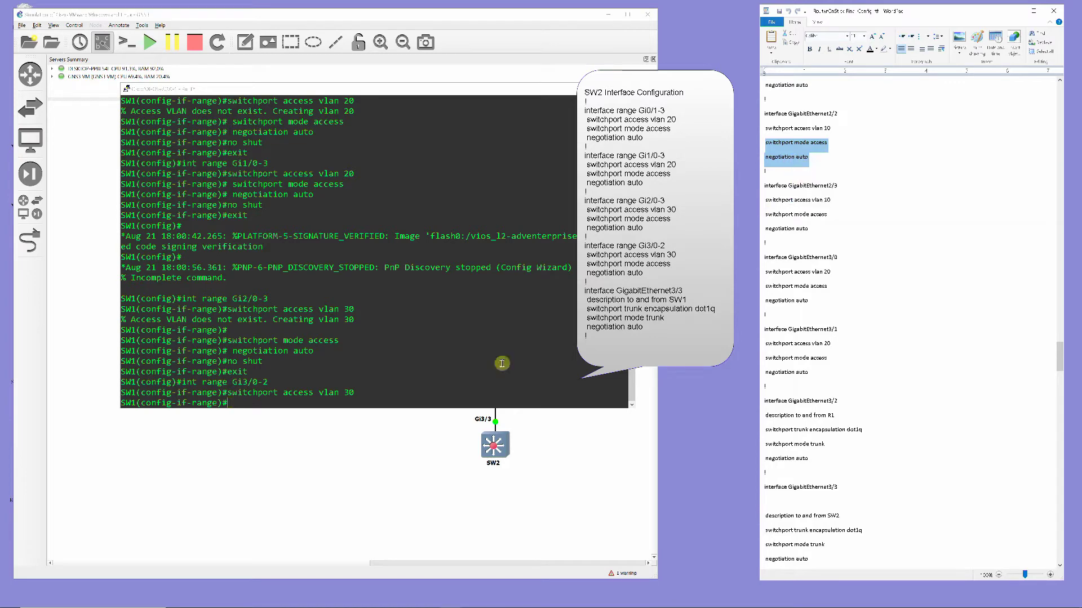
right_click(243, 400)
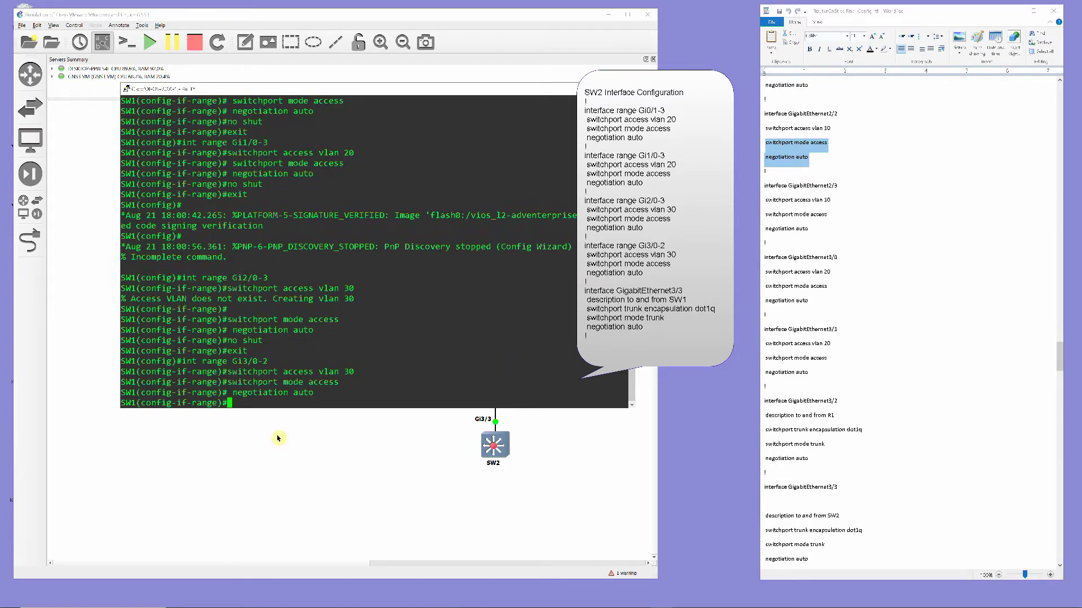
text(no shut)
key(Return)
text(exit)
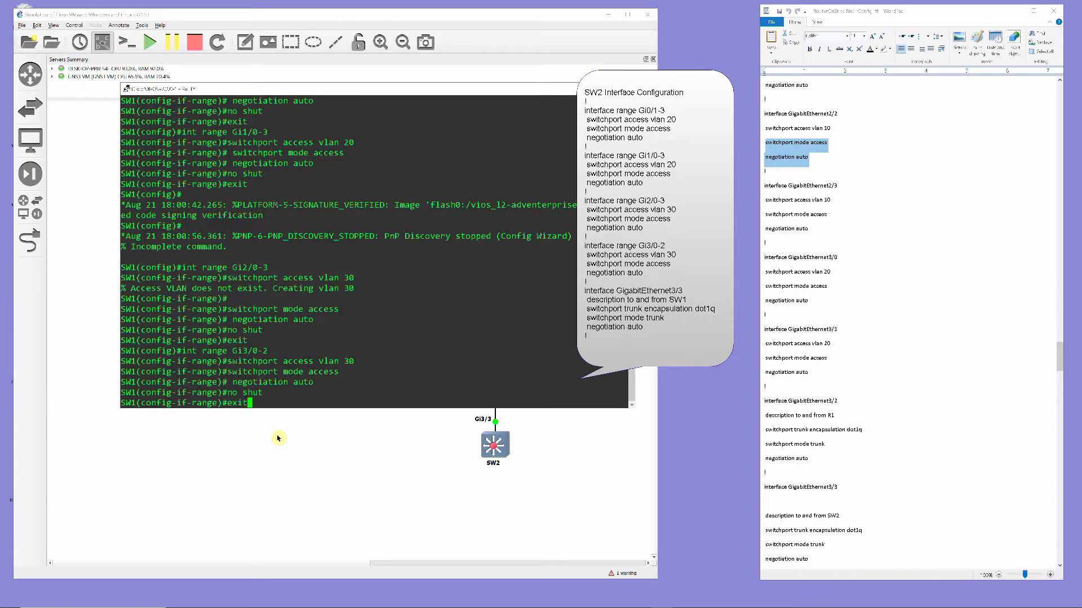
key(Return)
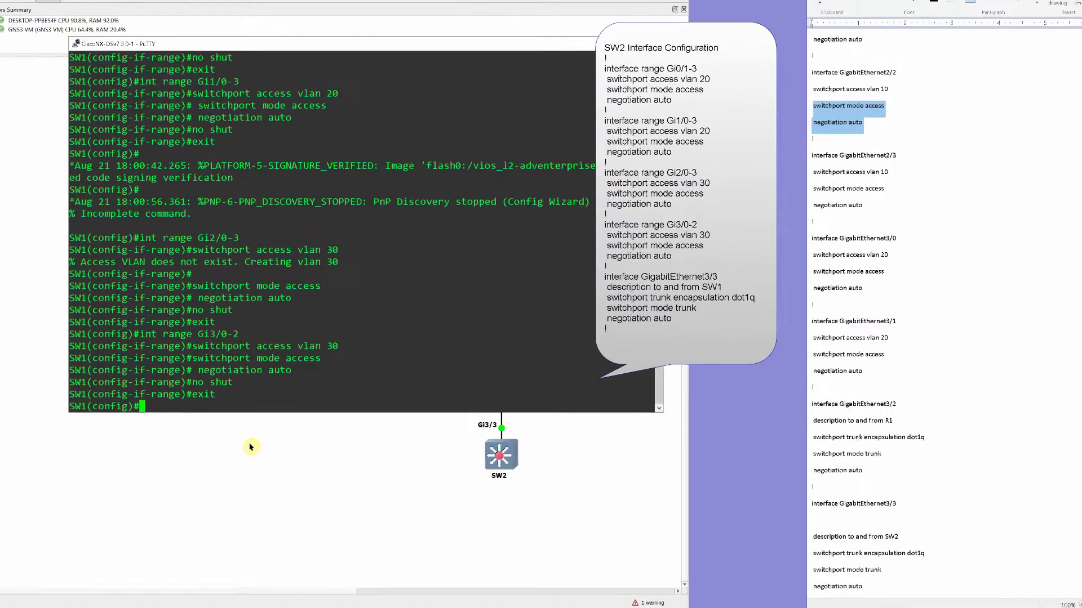
- Enter interface Gi3/3 configuration and give the port the description "To and From SW1"
text(int )
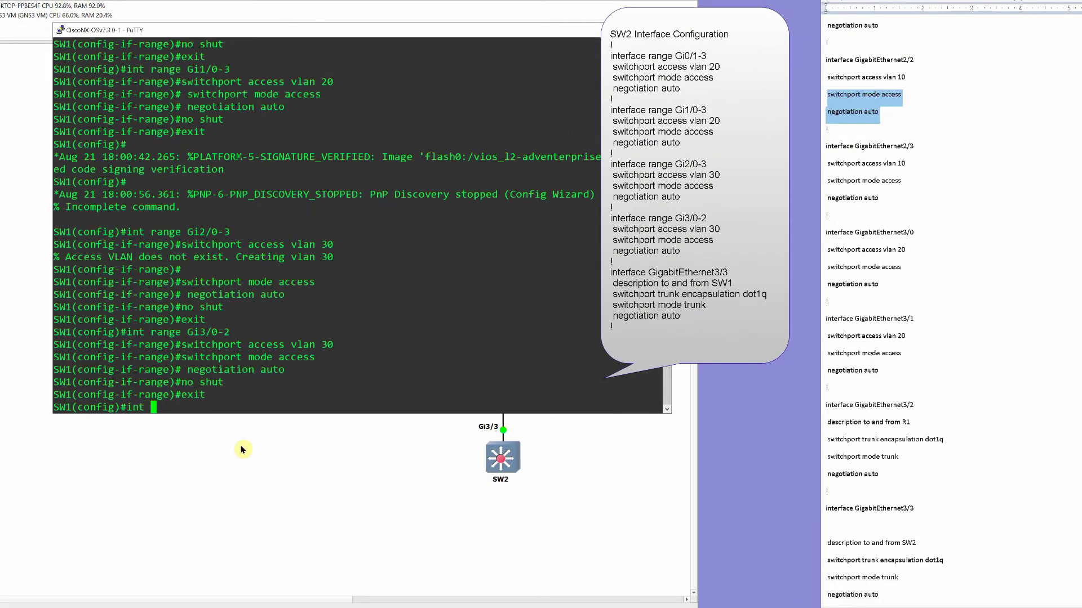
text(Gi3/)
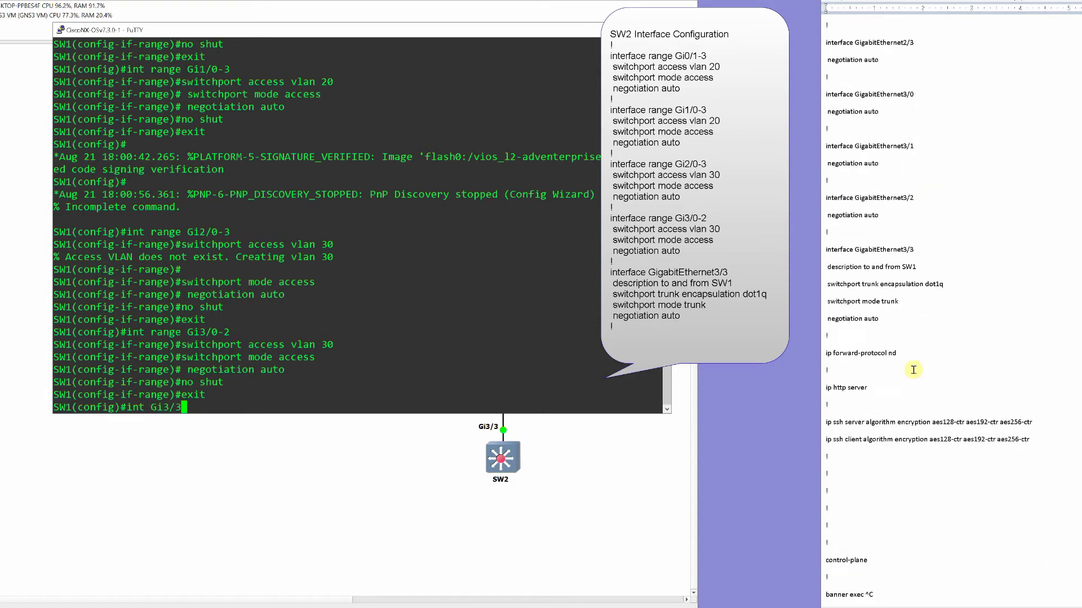
text(3)
key(Return)
text(d)
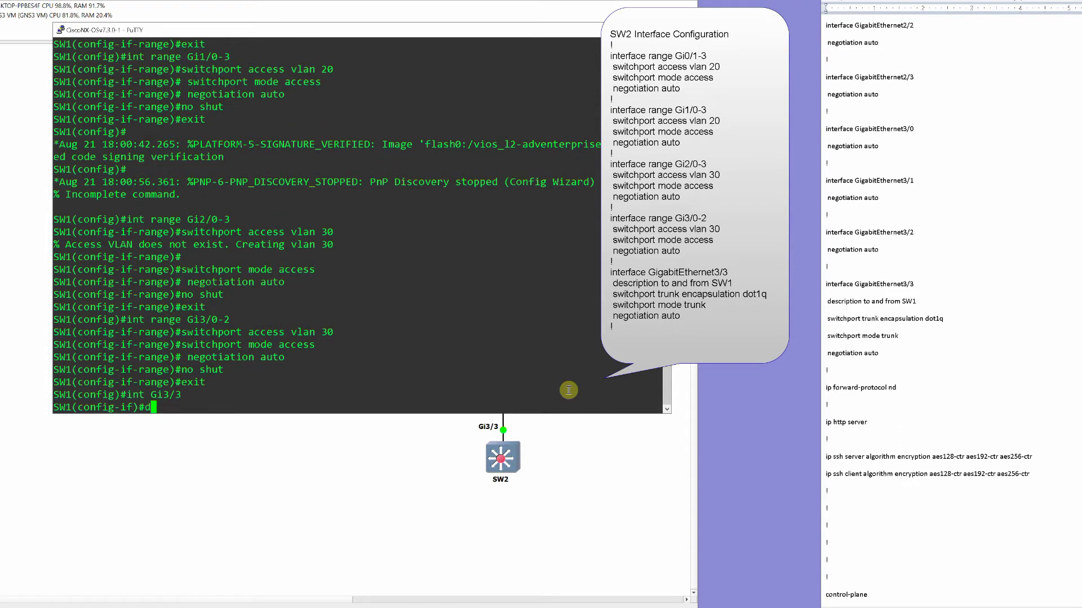
text(escription To and From SW1)
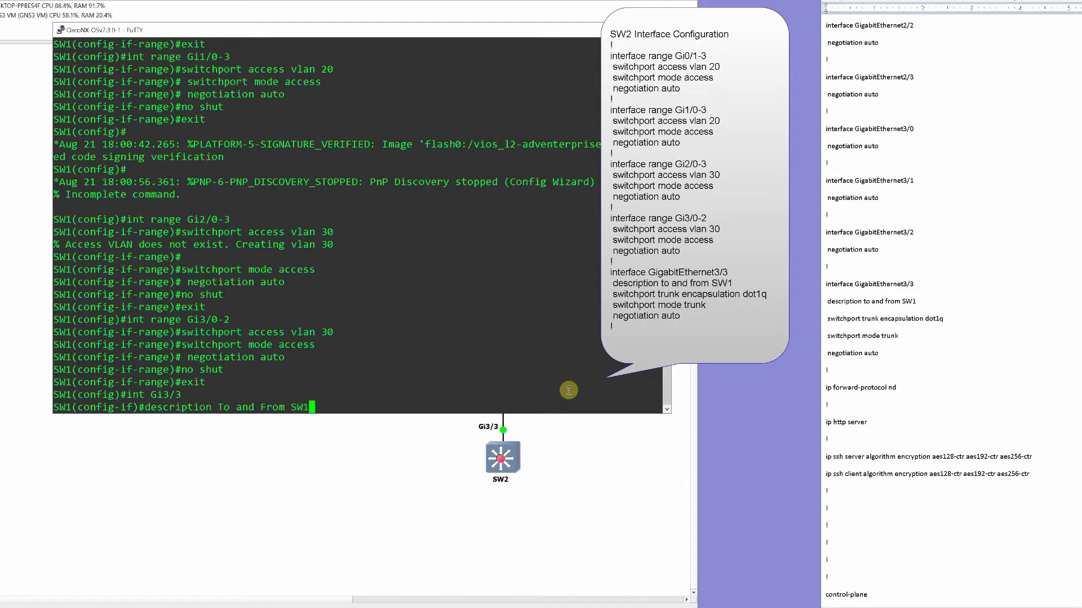
key(Return)
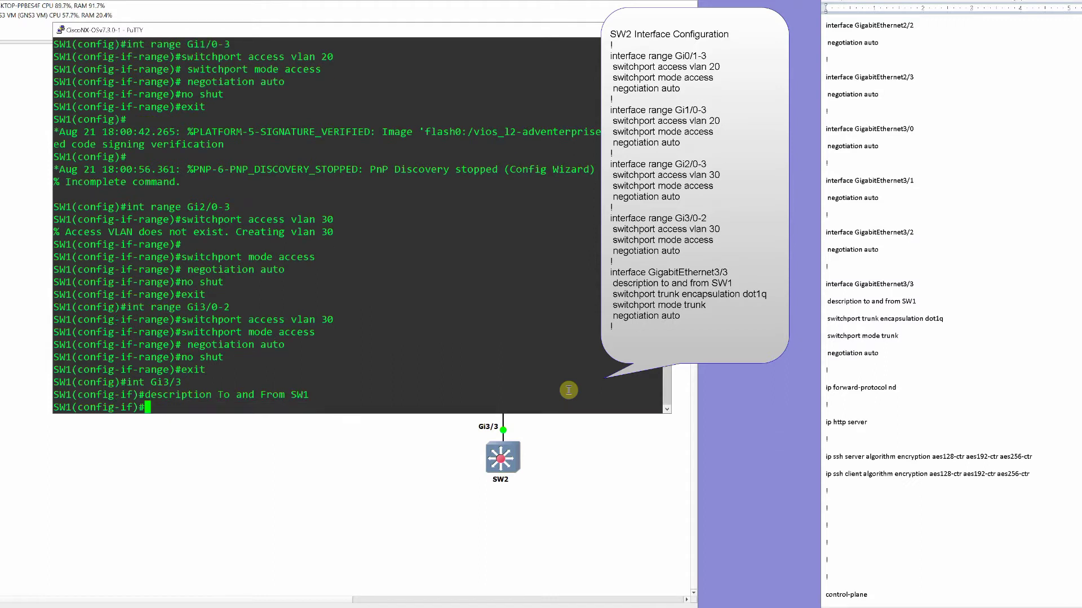
- Apply the reference document's dot1q trunk encapsulation, trunk mode and negotiation auto lines to Gi3/3, then enable the port and exit
drag(827, 318, 893, 350)
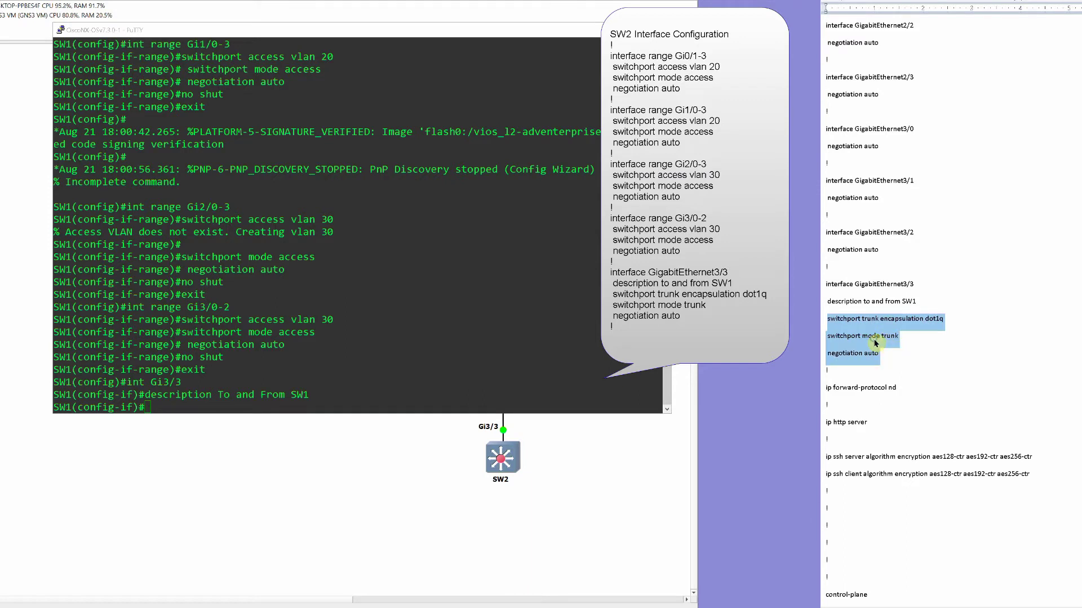
right_click(875, 343)
click(892, 358)
right_click(144, 408)
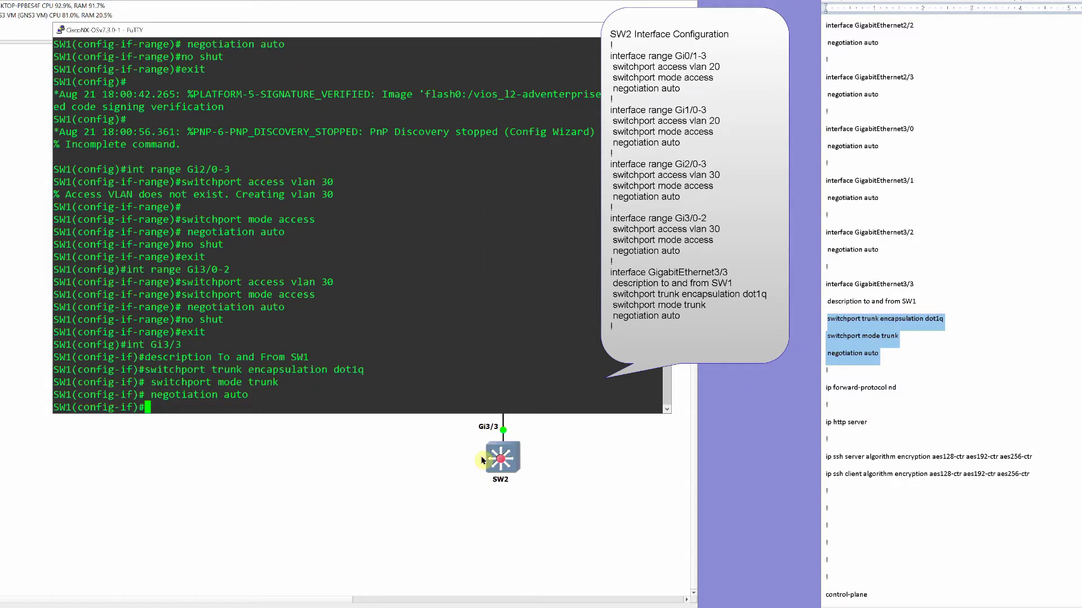
text(no shut)
key(Return)
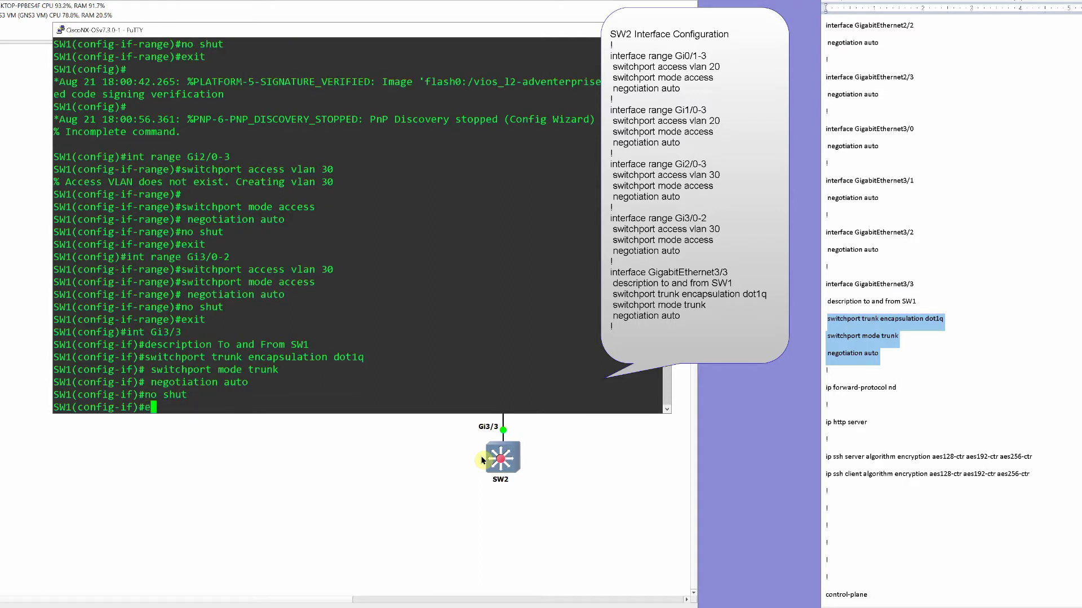
text(exit)
key(Return)
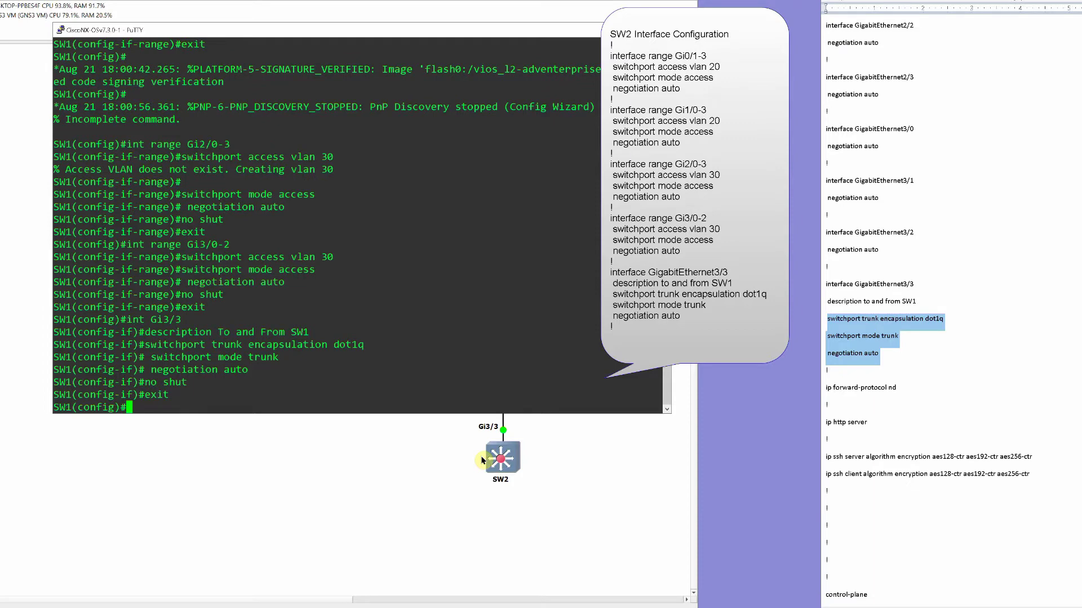
- Leave global configuration mode and save the running configuration with copy run start, accepting the default startup-config filename
text(exit)
key(Return)
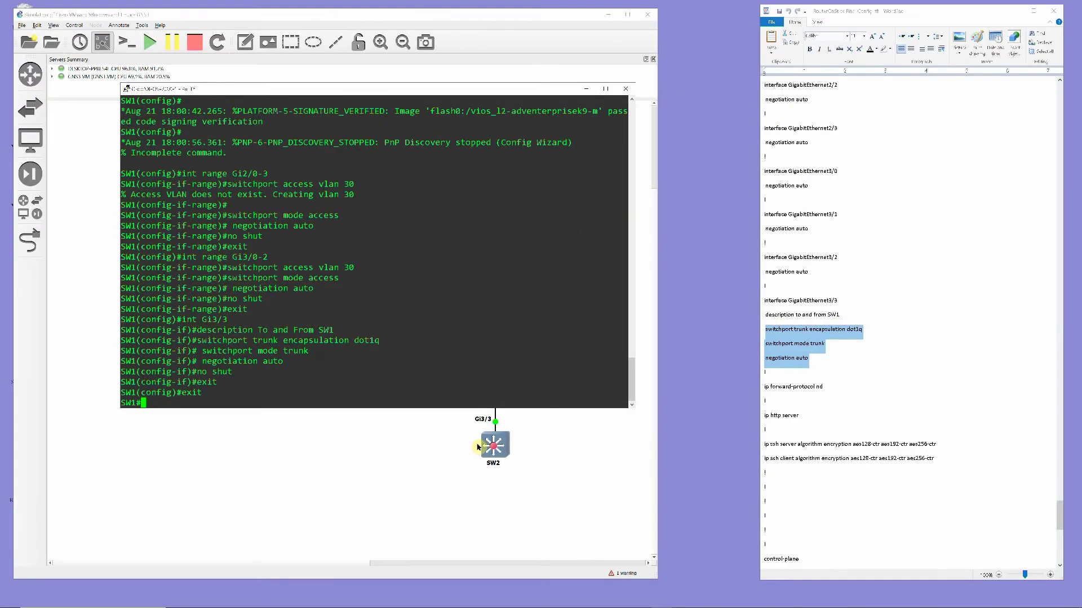
text(consolep)
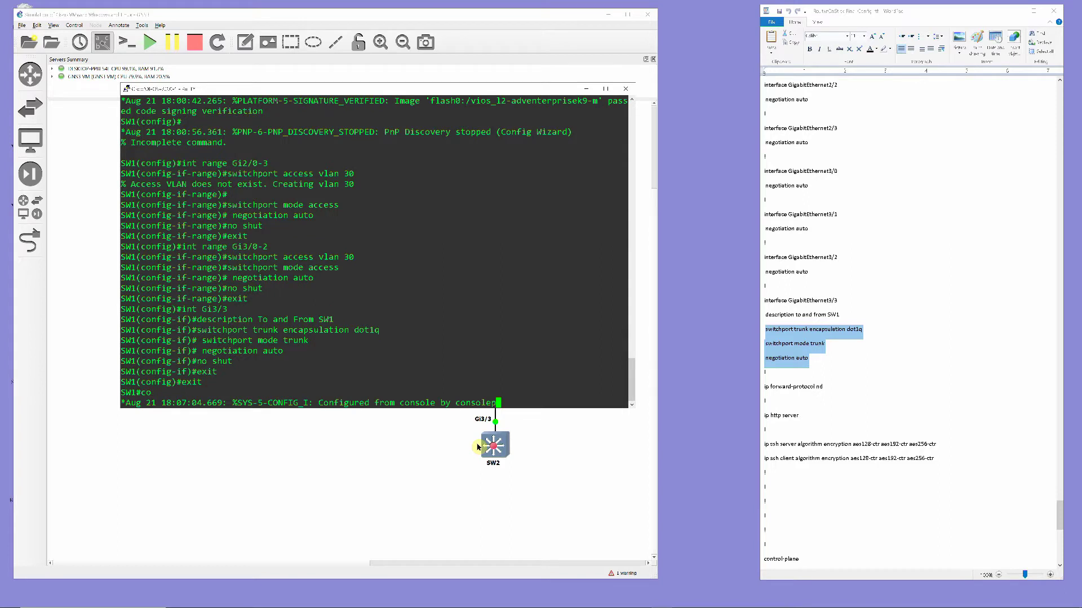
text(y run start)
key(Return)
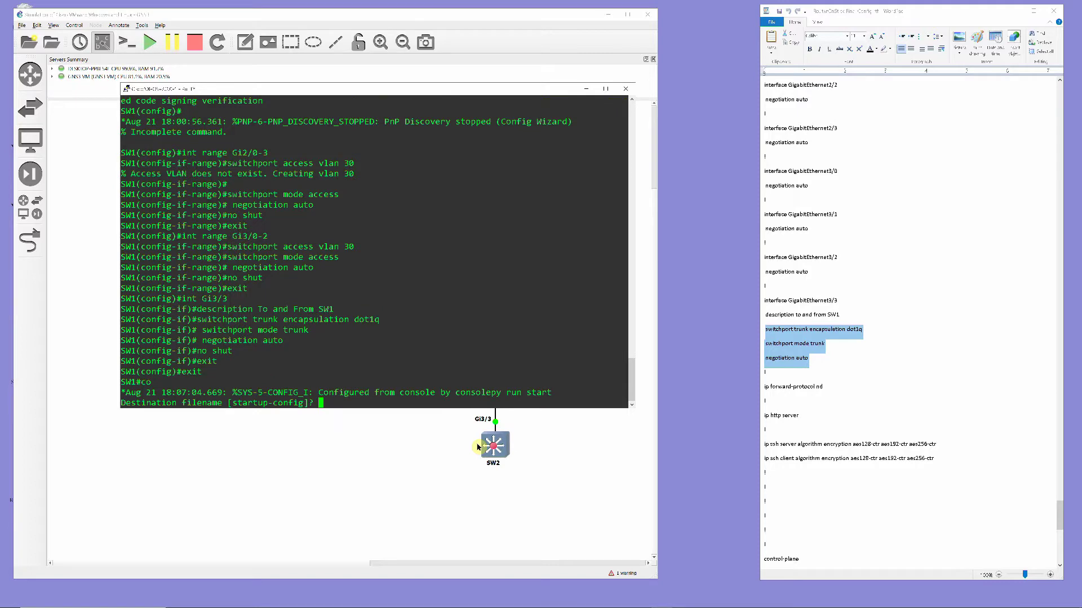
key(Return)
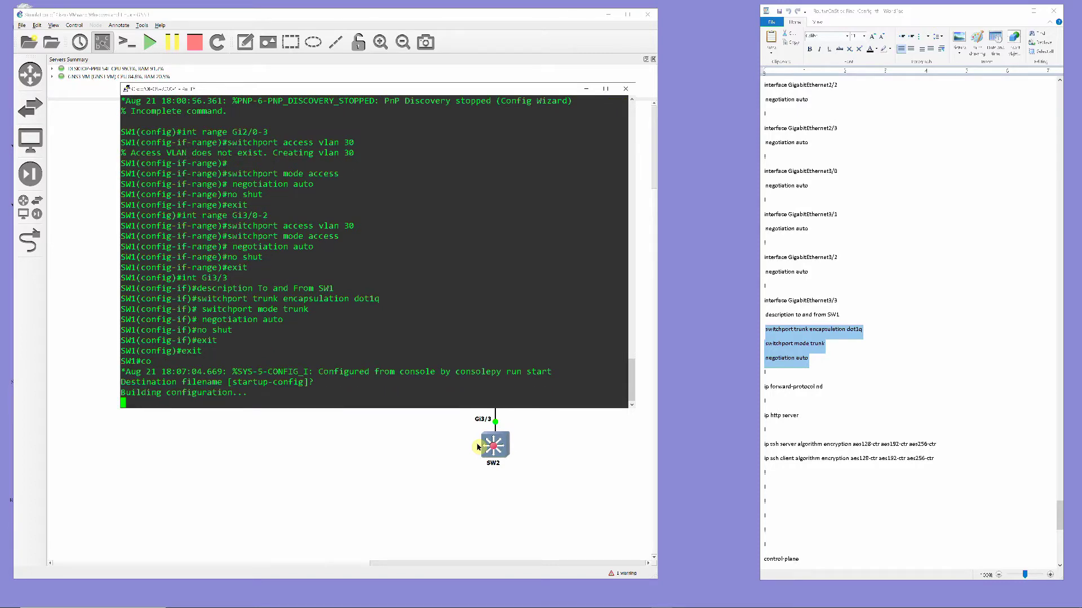
- With Task Manager in view, close the switch console and start SW1 in the topology
click(641, 599)
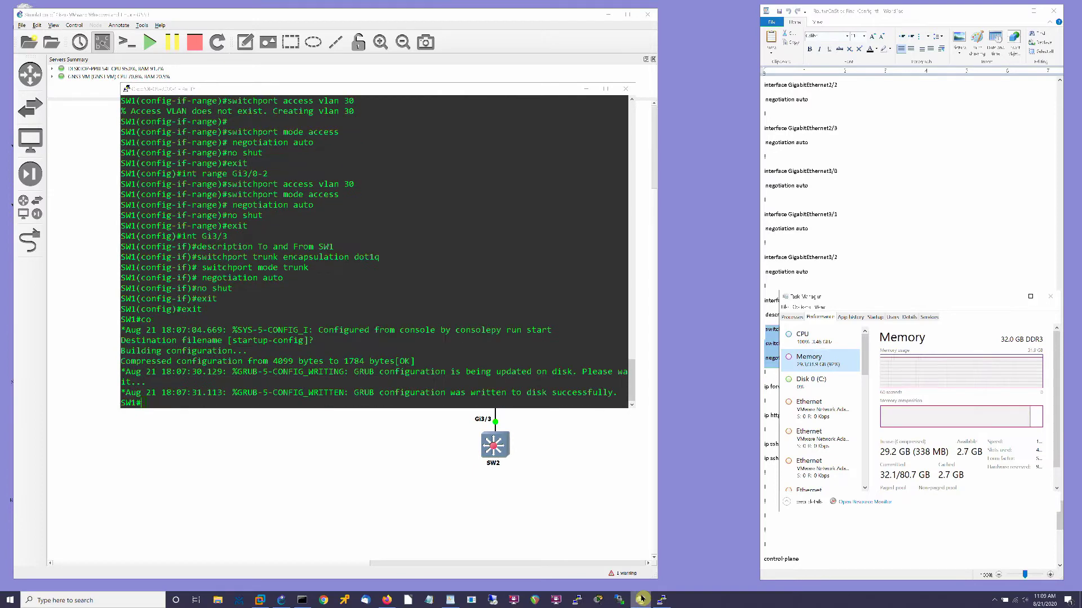
click(626, 93)
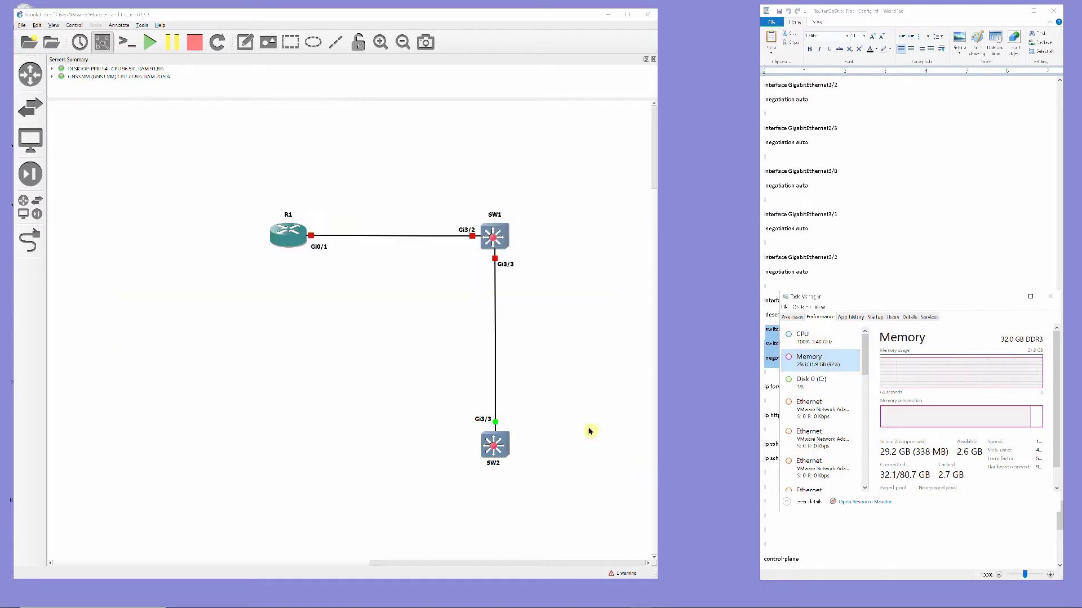
right_click(493, 241)
click(509, 268)
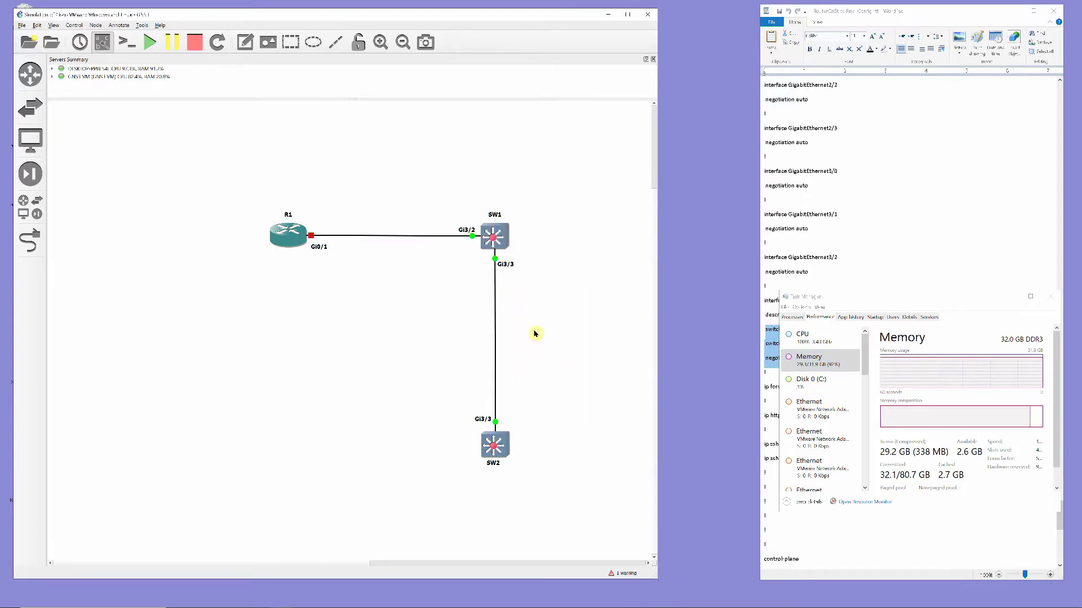
- Add three Ubuntu Docker Guest nodes to the topology, two below R1 beside SW2 and one above R1
click(31, 141)
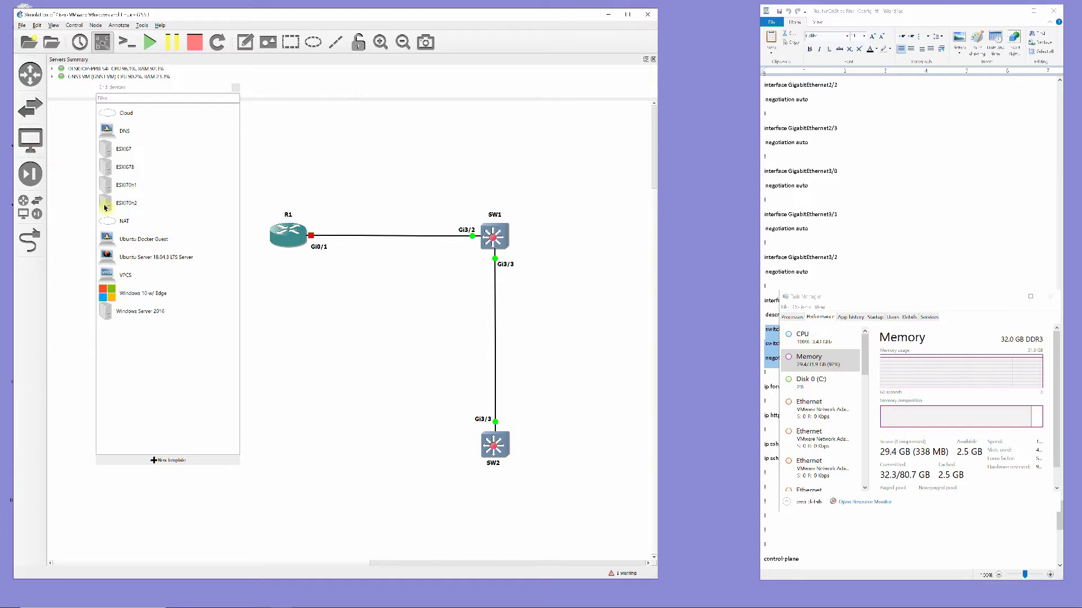
click(139, 245)
drag(138, 245, 301, 455)
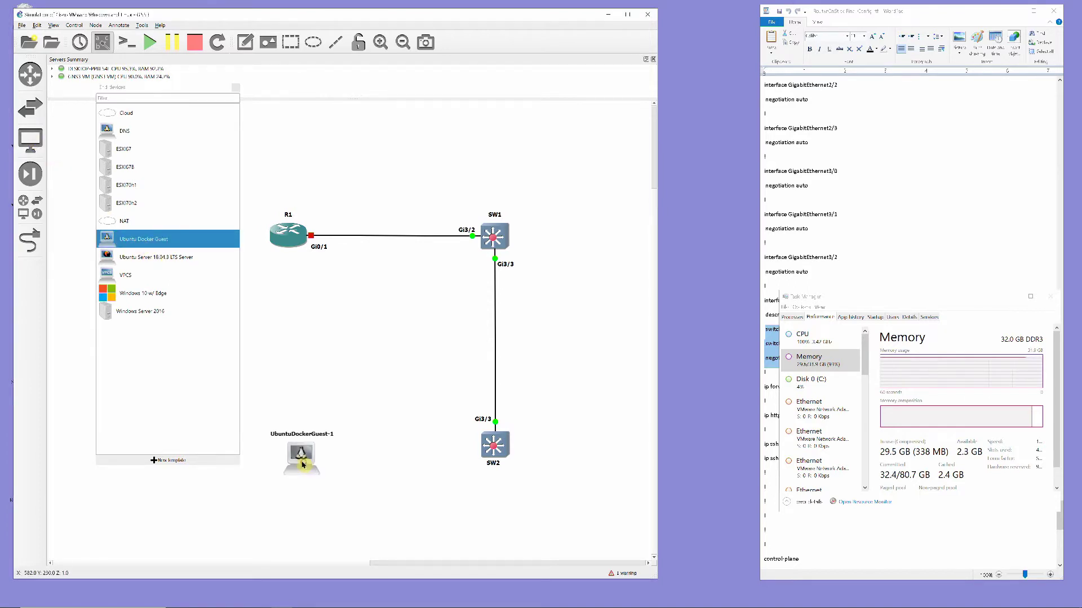
drag(142, 243, 327, 150)
click(235, 88)
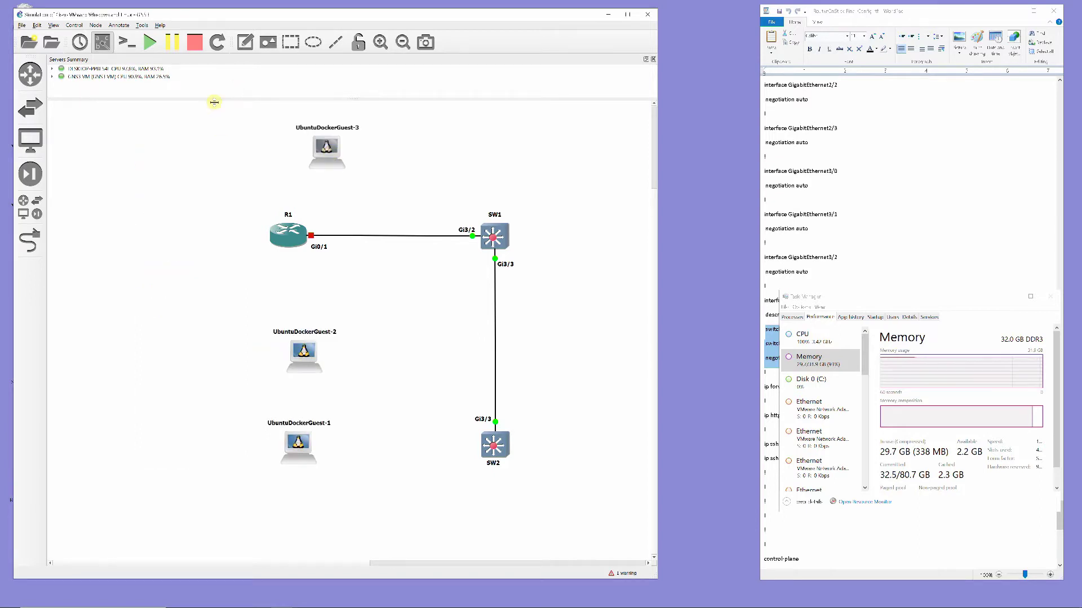
- Link UbuntuDockerGuest-2's eth0 to port Gi0/1 on SW2
click(30, 241)
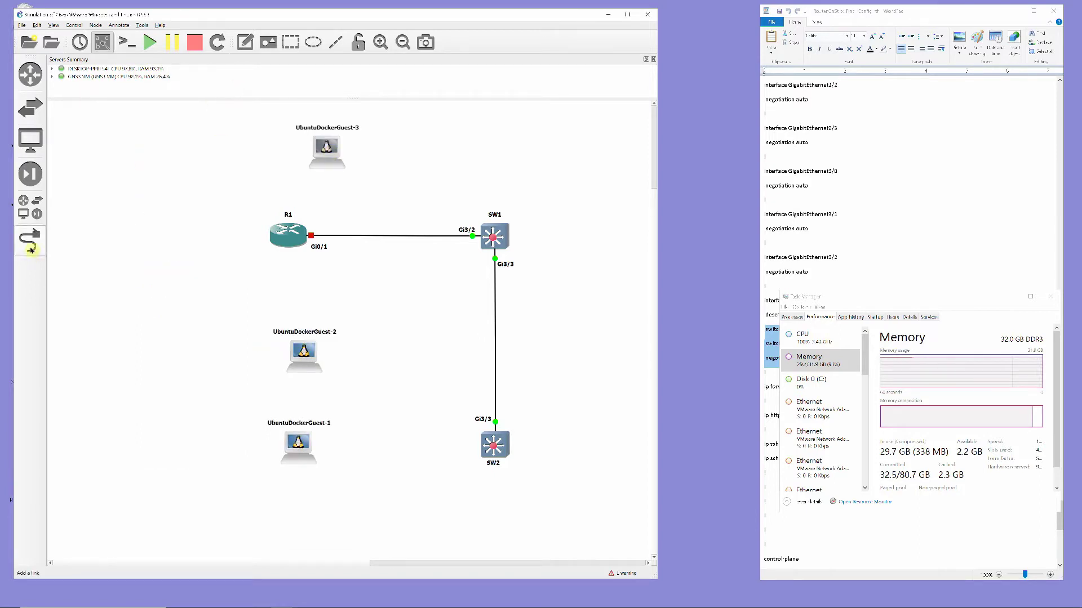
click(314, 361)
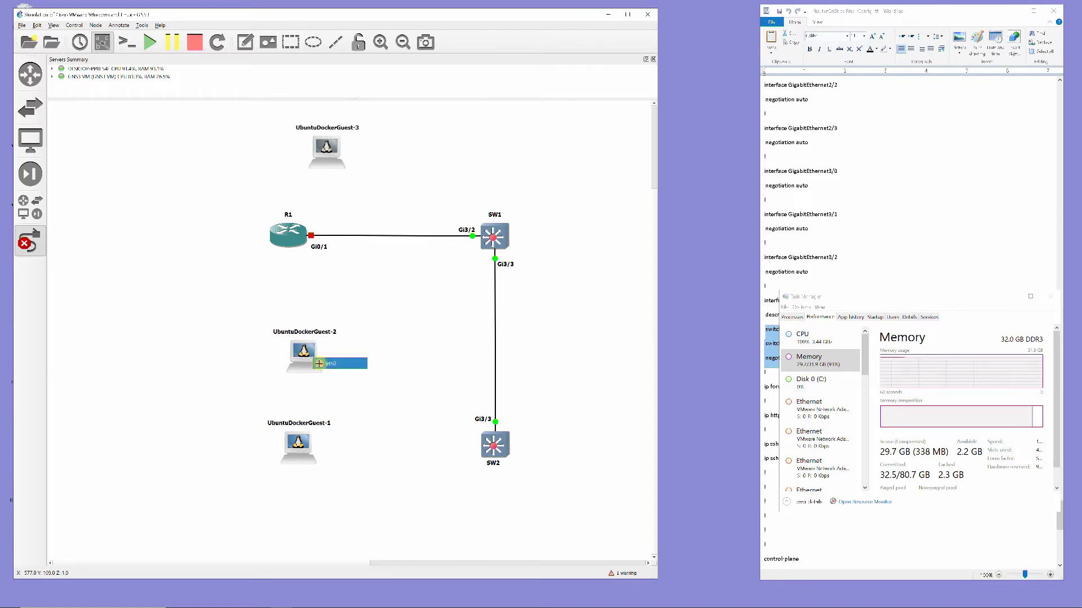
click(324, 370)
click(488, 439)
click(496, 278)
- Link UbuntuDockerGuest-1's eth0 to port Gi2/0 on SW2
click(298, 450)
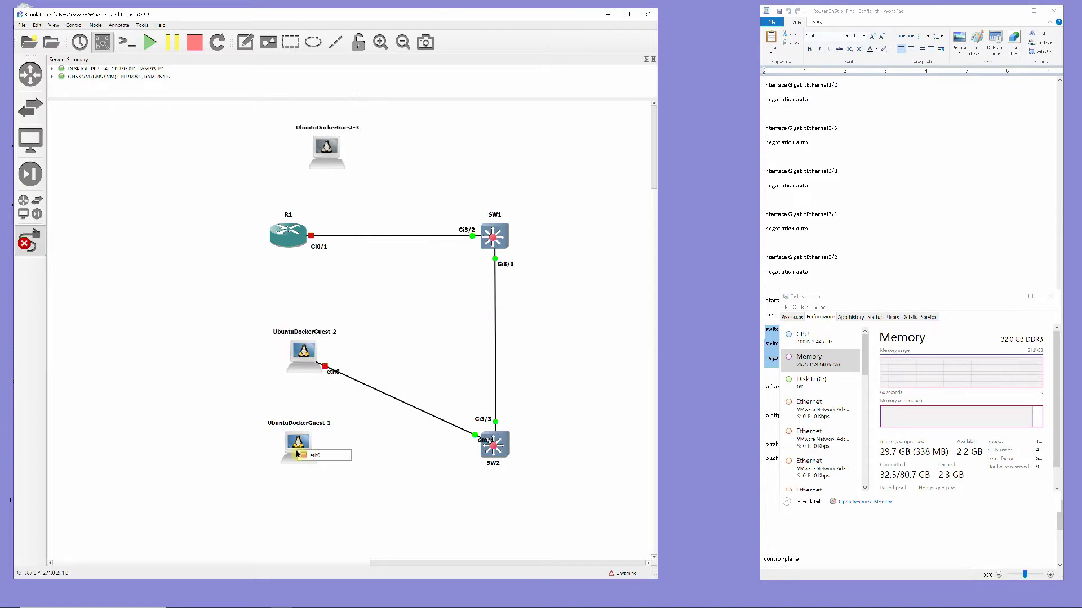
click(304, 460)
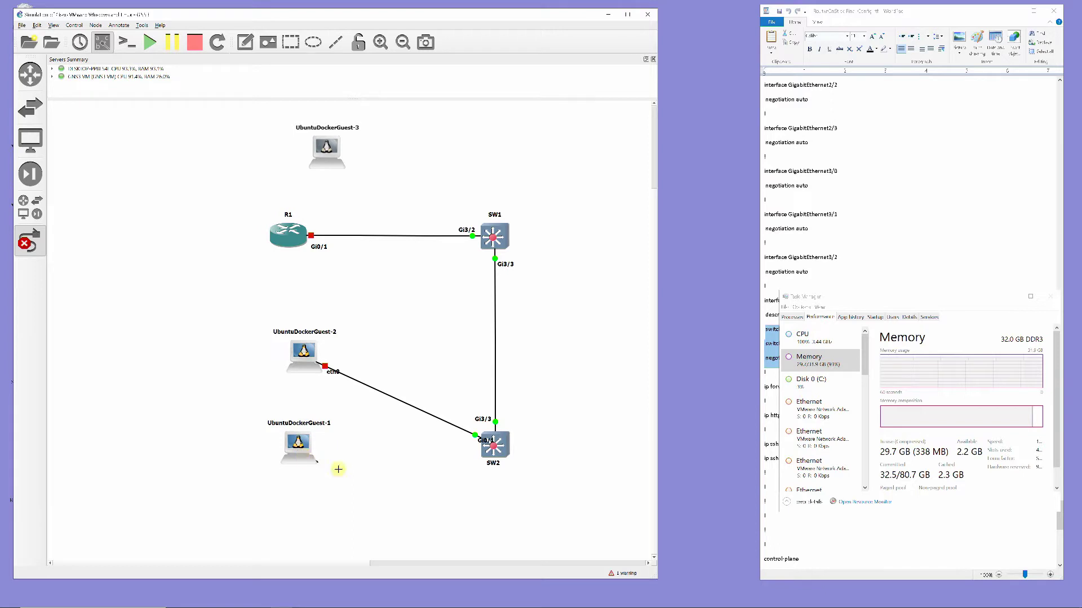
click(483, 450)
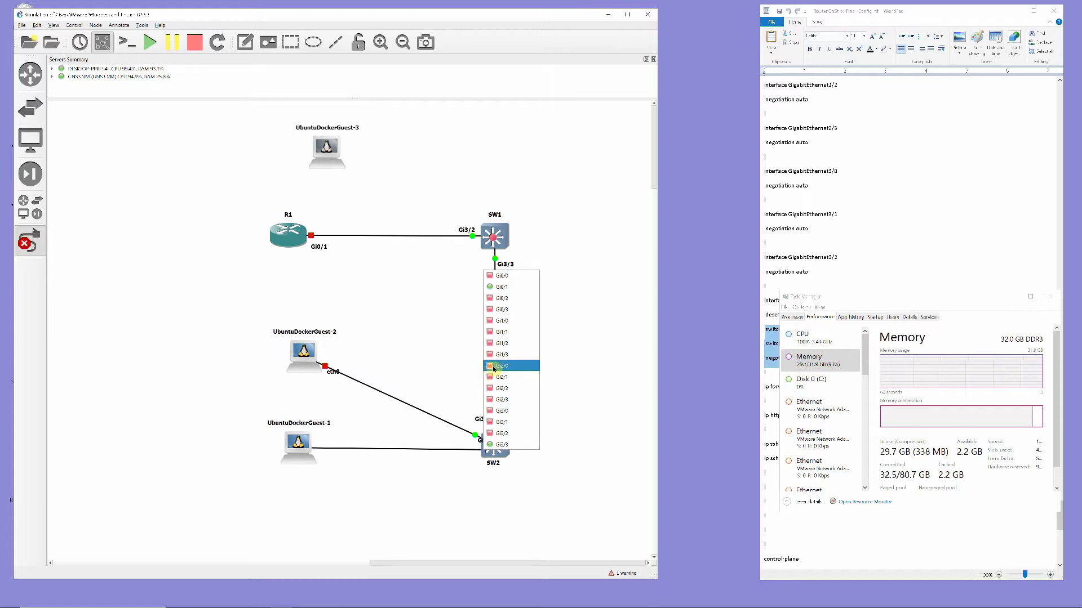
click(494, 367)
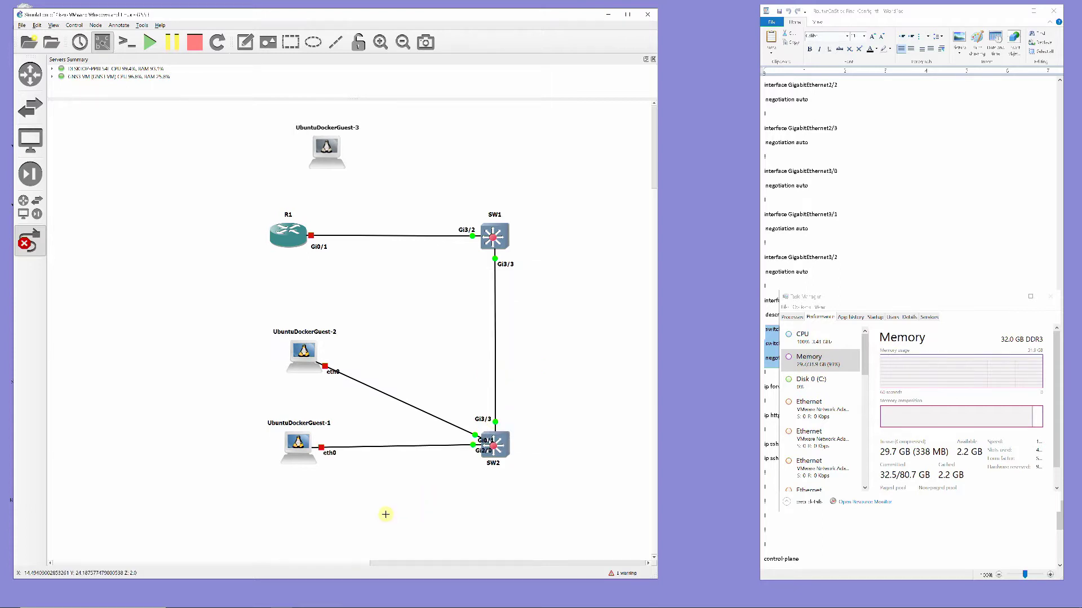
- Leave link mode and start UbuntuDockerGuest-2 and UbuntuDockerGuest-1
right_click(293, 360)
click(316, 136)
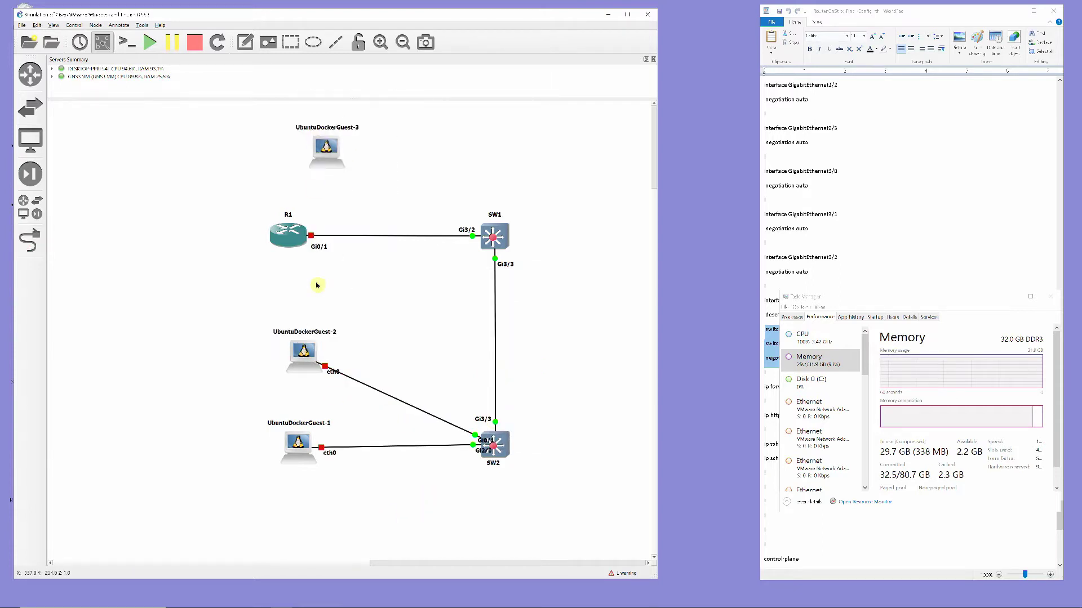
right_click(297, 455)
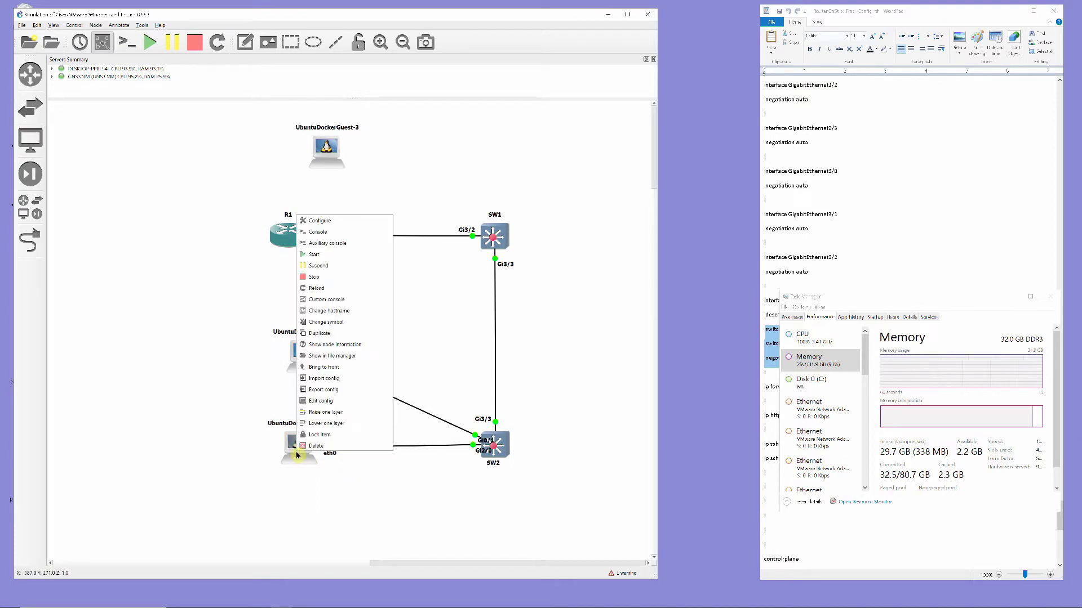
click(309, 256)
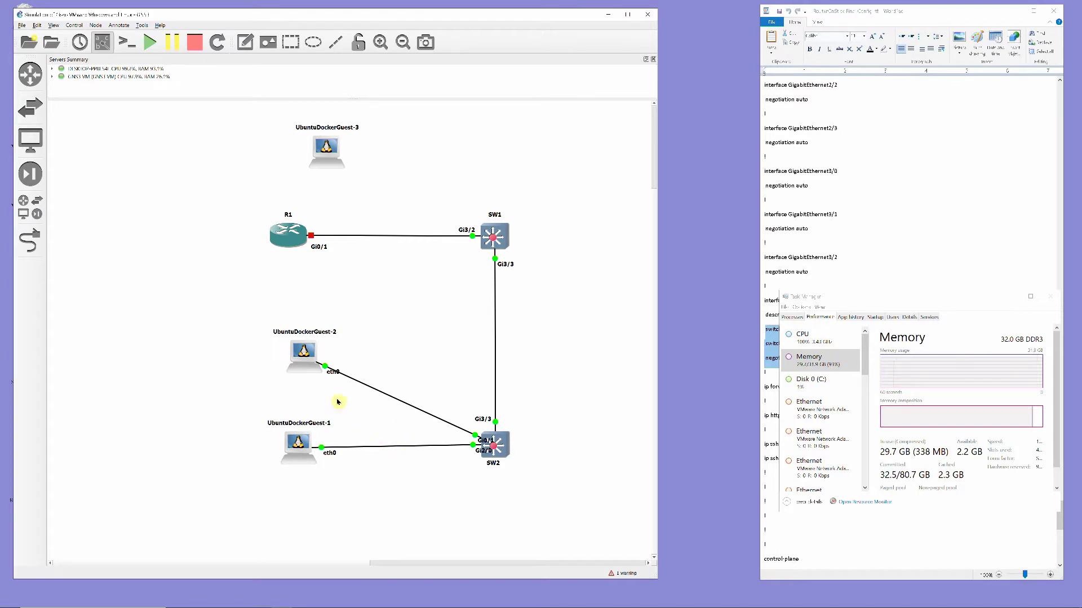
- In the UbuntuDockerGuest-2 console, run ifconfig and open /etc/network/interfaces in nano
double_click(310, 360)
text(nano /etc/network/interfaces)
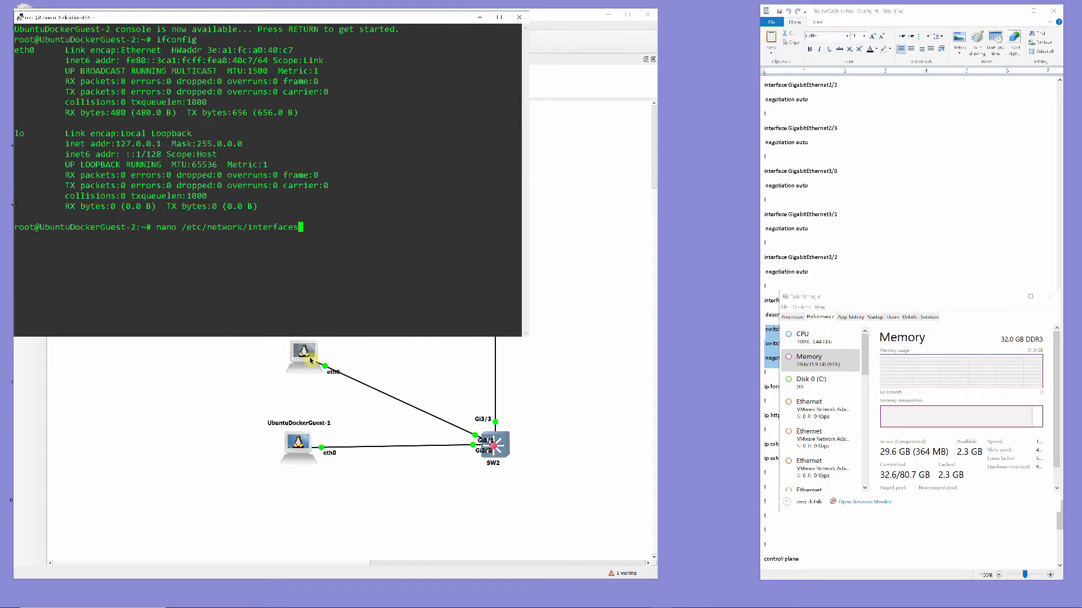
key(Return)
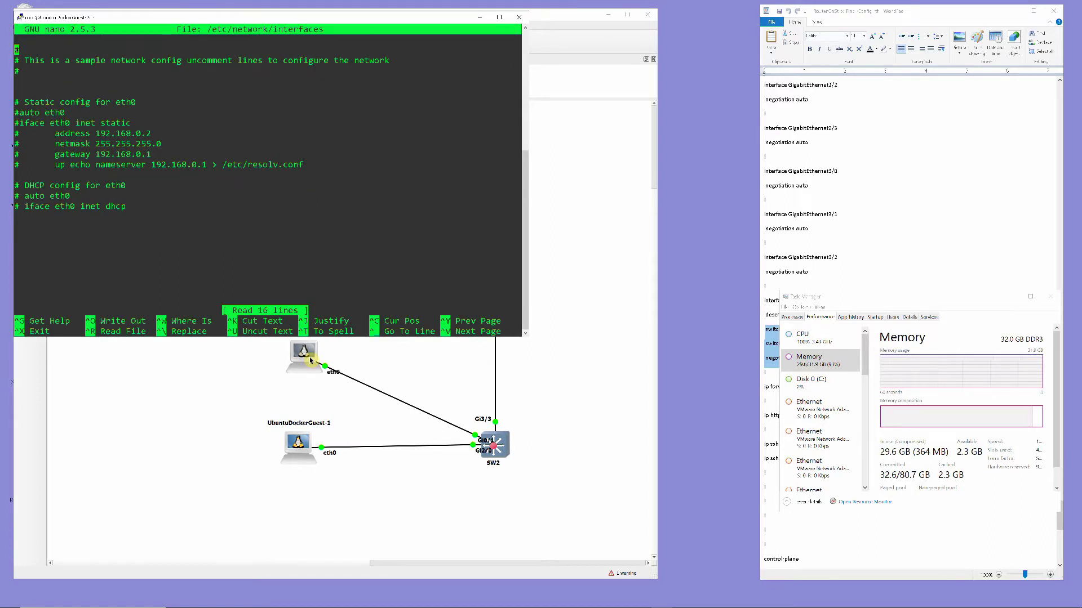
- Uncomment all six static eth0 lines, from auto eth0 through the nameserver line, in UbuntuDockerGuest-2's interfaces file
key(Down)
key(Down)
key(Down)
key(Down)
key(Down)
key(Down)
key(Delete)
key(Down)
key(Delete)
key(Down)
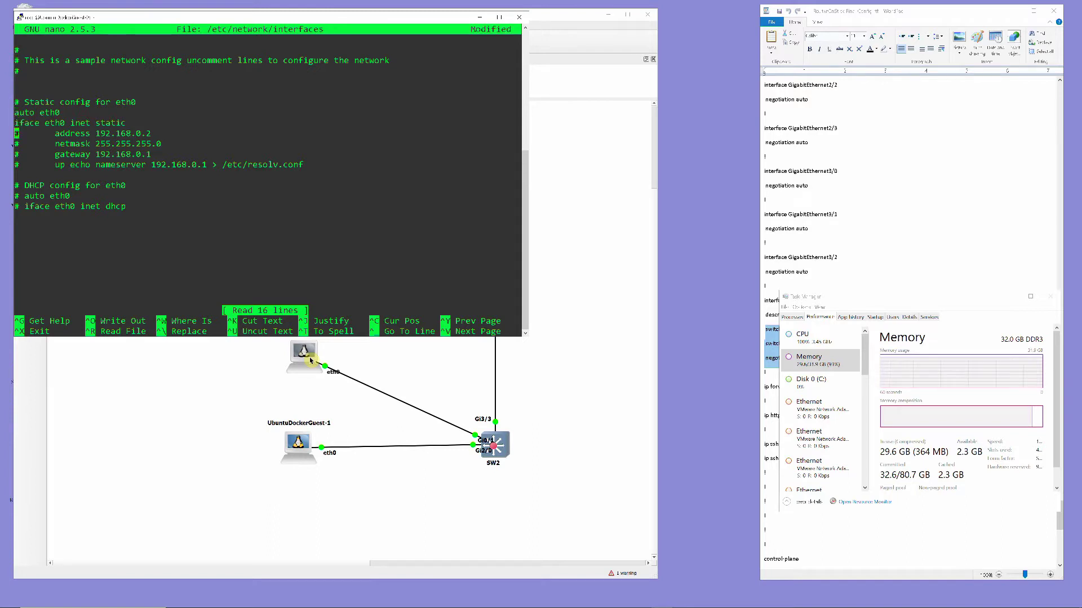
key(Delete)
key(Down)
key(Delete)
key(Down)
key(Delete)
key(Down)
- Set UbuntuDockerGuest-2's static eth0 address to 192.168.20.2
key(Up)
key(Up)
key(Up)
key(Right)
key(Right)
key(Right)
key(Right)
key(Right)
key(Right)
key(Right)
key(Right)
key(Right)
key(Right)
key(Right)
key(Right)
key(Right)
key(Right)
key(Right)
key(Right)
key(Right)
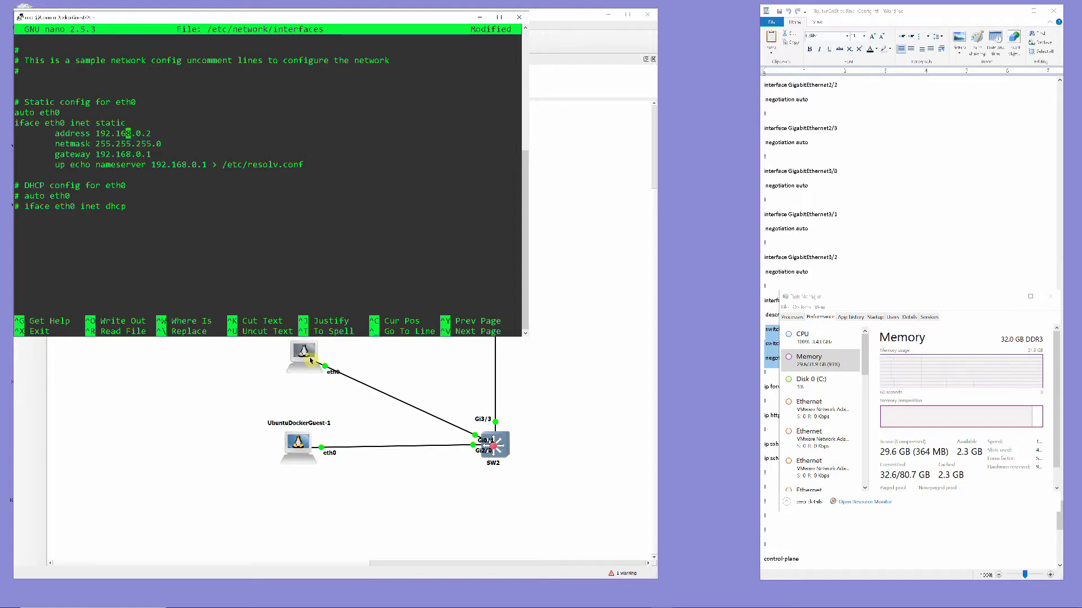
text(2)
- Set both the gateway and the nameserver in UbuntuDockerGuest-2's static eth0 configuration to 192.168.20.1
key(Down)
key(Down)
key(Left)
text(2)
key(Down)
key(Right)
key(Right)
key(Right)
key(Right)
key(Right)
key(Right)
key(Right)
key(Right)
key(Right)
key(Right)
text(2)
- Save UbuntuDockerGuest-2's interfaces file, leave its console and stop the node
key(Down)
key(ctrl+o)
key(Return)
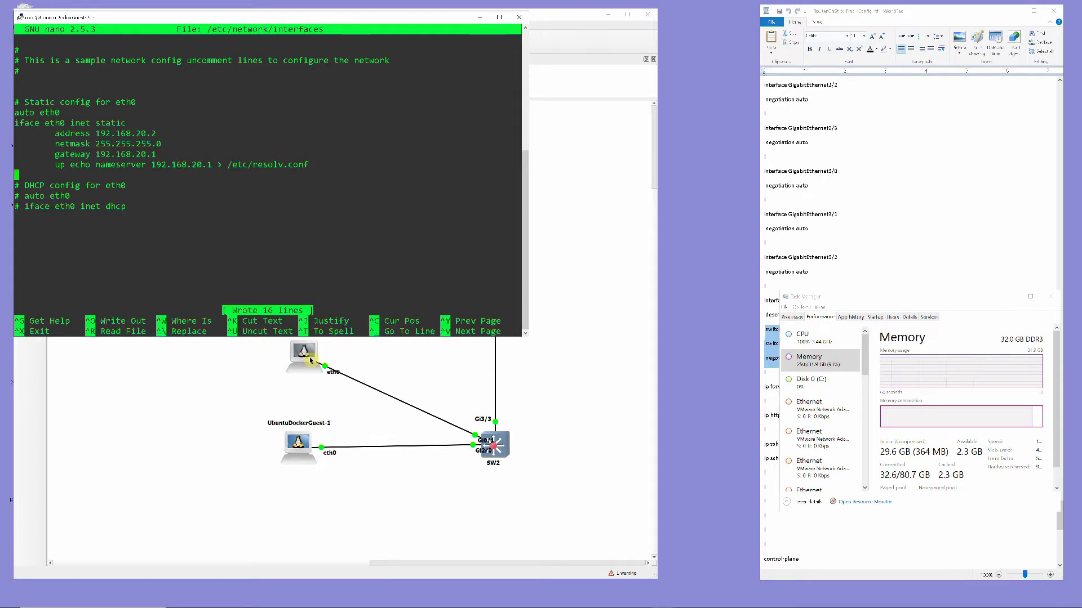
key(ctrl+x)
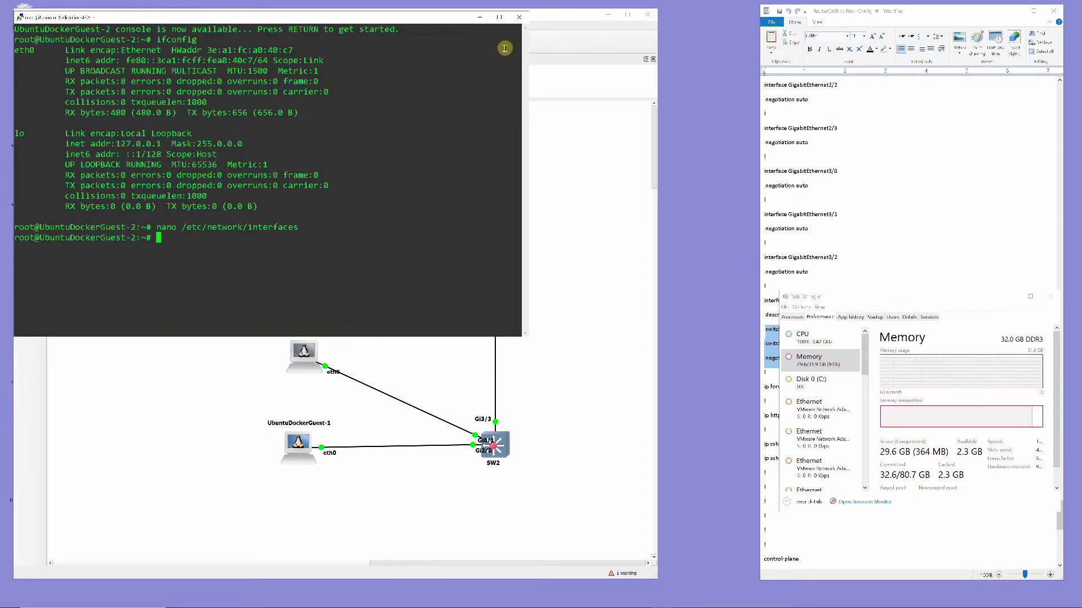
click(518, 17)
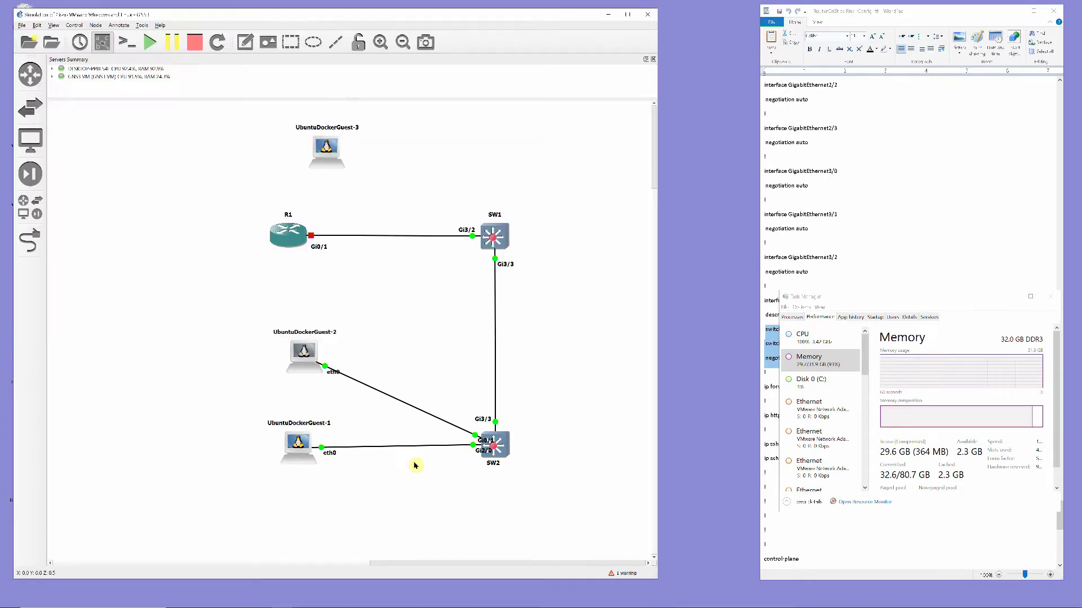
right_click(298, 359)
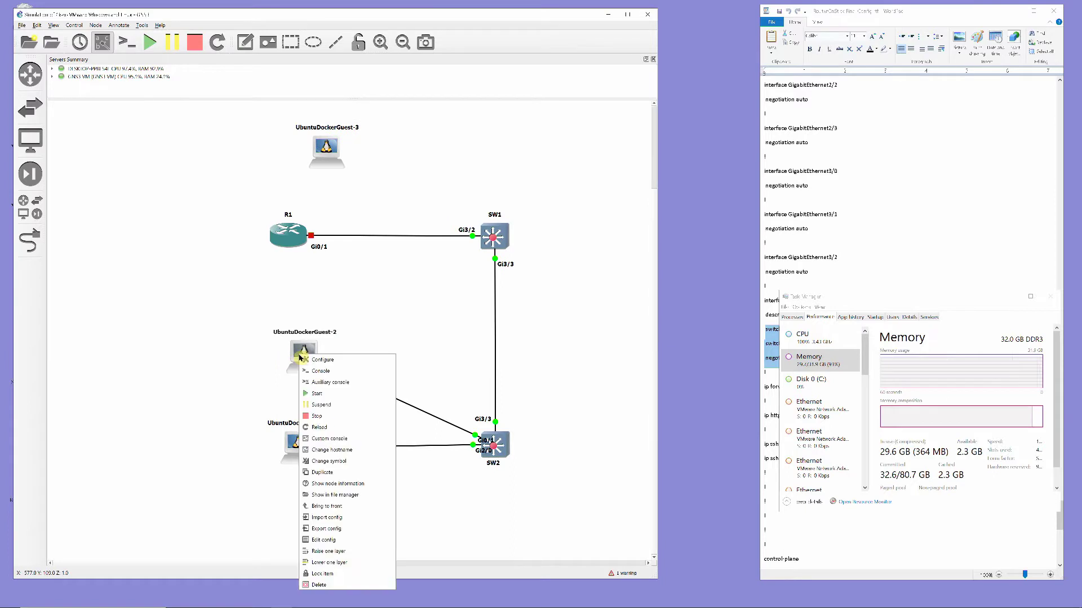
click(309, 421)
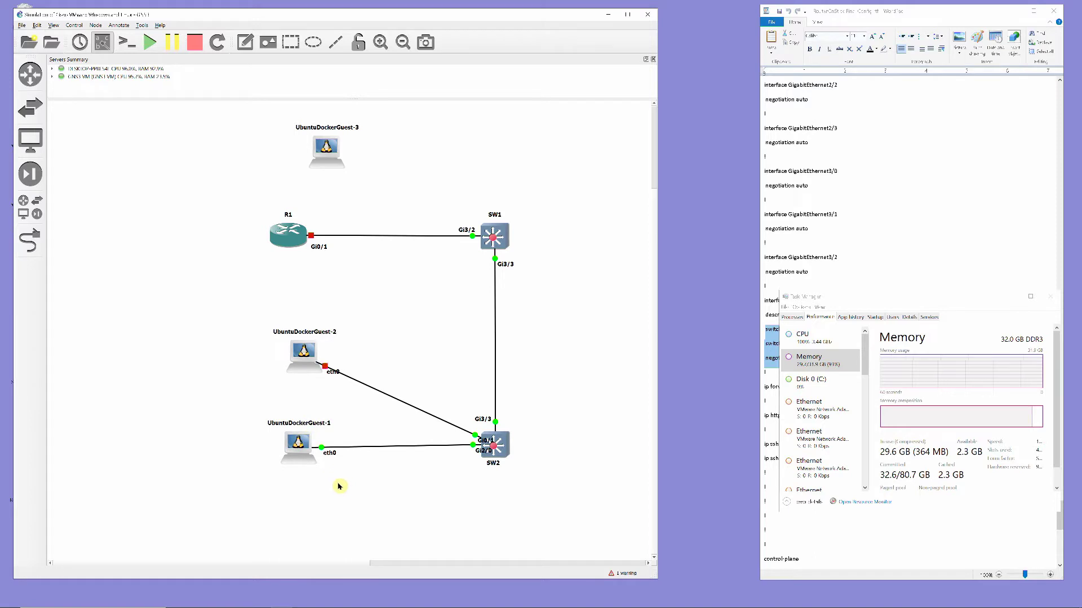
- In the UbuntuDockerGuest-1 console, run ifconfig and open /etc/network/interfaces in nano
double_click(295, 445)
text(ifconfig)
key(Return)
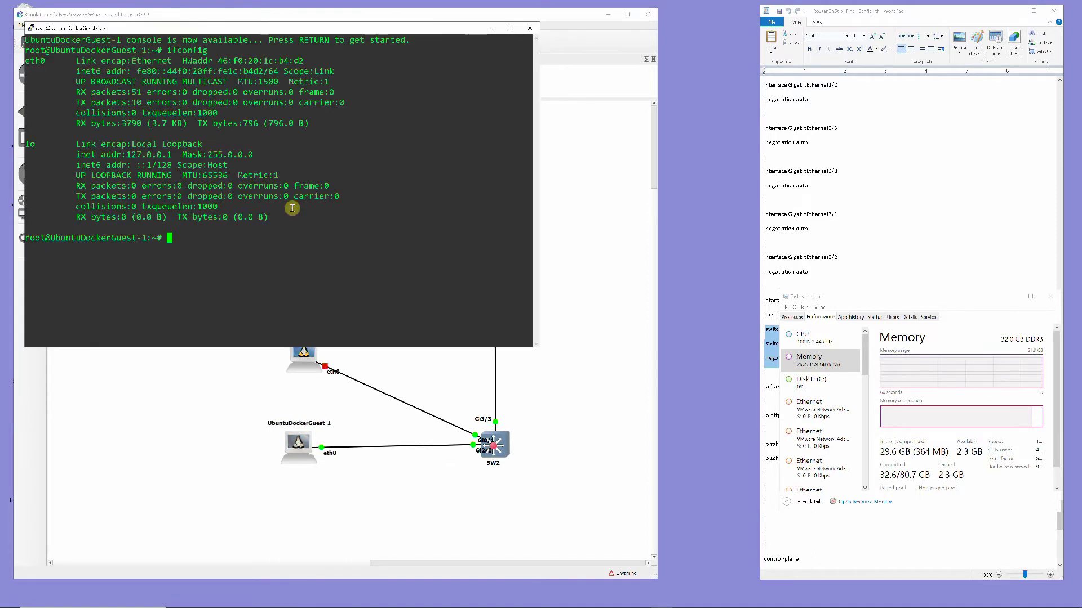
text(nano /etc/network/interfaces)
key(Return)
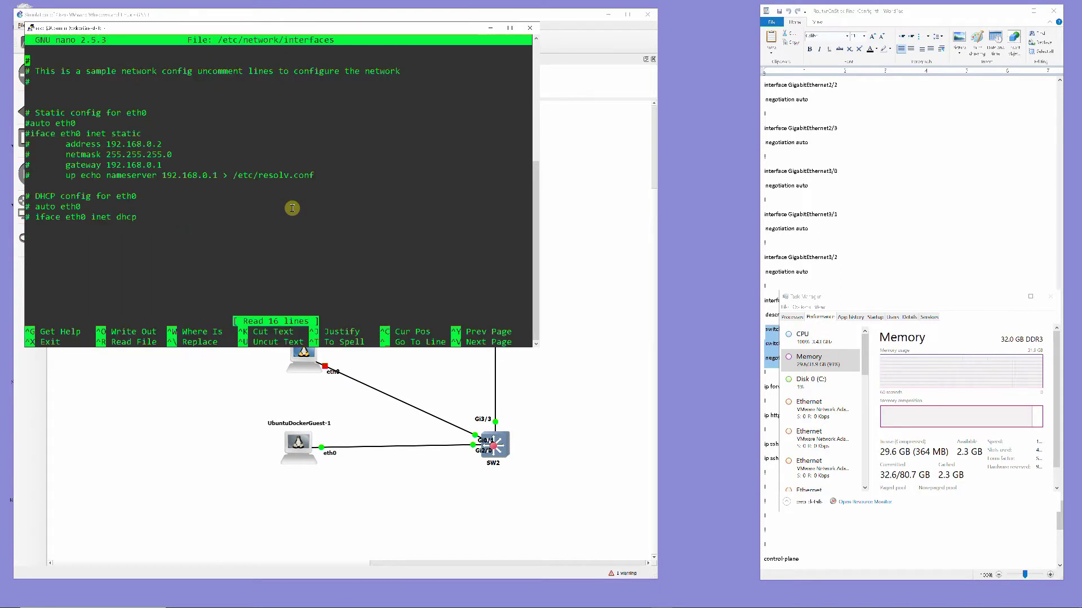
- Uncomment all six static eth0 lines, from auto eth0 through the nameserver line, in UbuntuDockerGuest-1's interfaces file
key(Down)
key(Down)
key(Down)
key(Down)
key(Down)
key(Down)
key(Delete)
key(Down)
key(Delete)
key(Down)
key(Delete)
key(Down)
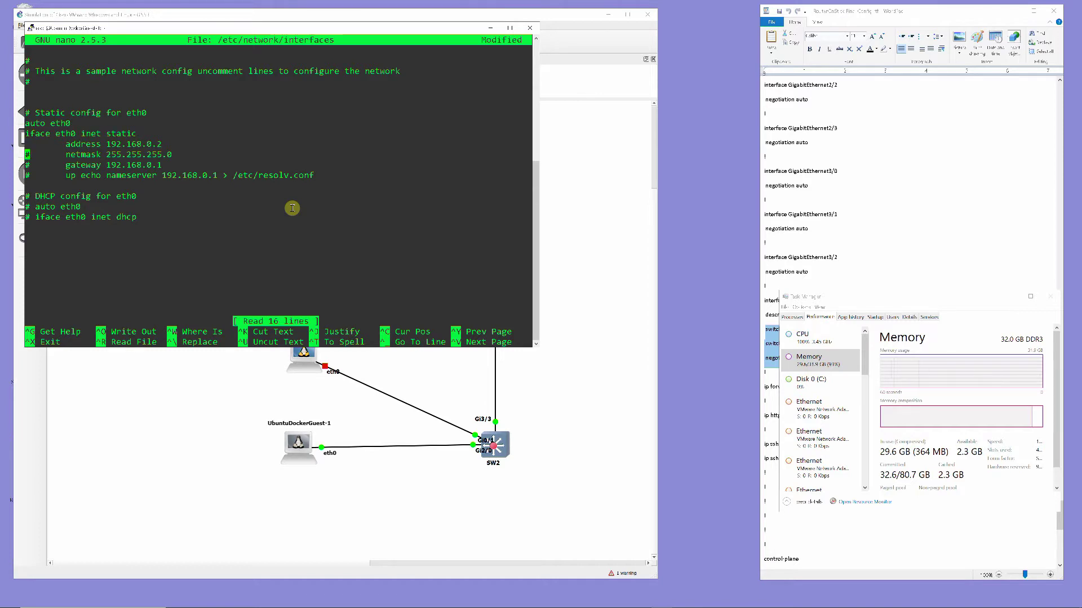
key(Delete)
key(Down)
key(Delete)
key(Down)
- Set UbuntuDockerGuest-1's static eth0 address to 192.168.30.2
key(Up)
key(Up)
key(Up)
key(Right)
key(Right)
key(Right)
key(Right)
key(Right)
key(Right)
key(Right)
key(Right)
key(Right)
key(Right)
key(Right)
key(Right)
key(Right)
key(Right)
key(Right)
key(Right)
key(Right)
text(3)
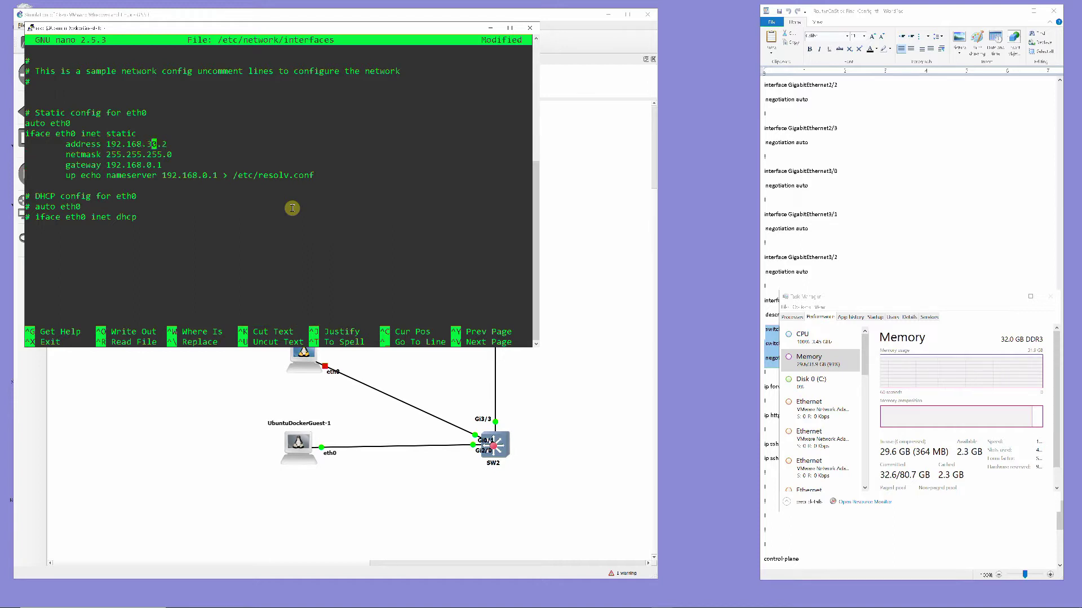
- Set both the gateway and the nameserver in UbuntuDockerGuest-1's static eth0 configuration to 192.168.30.1
key(Down)
text(3)
key(Down)
key(Right)
key(Right)
key(Right)
key(Right)
key(Right)
key(Right)
key(Right)
key(Right)
key(Right)
key(Right)
text(3)
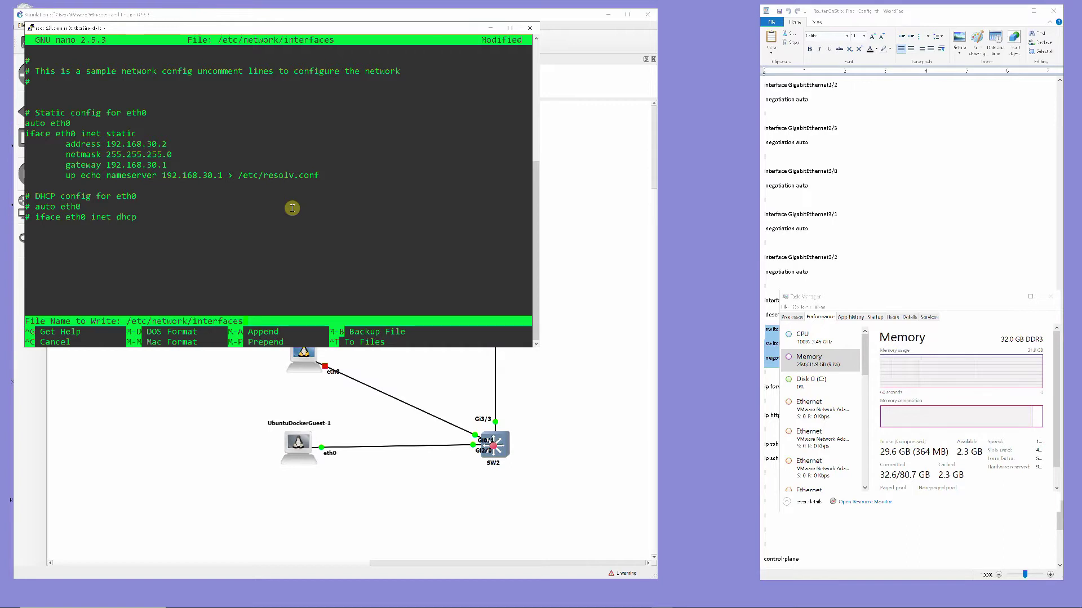
- Save UbuntuDockerGuest-1's interfaces file, leave its console and stop the node
key(Return)
key(ctrl+x)
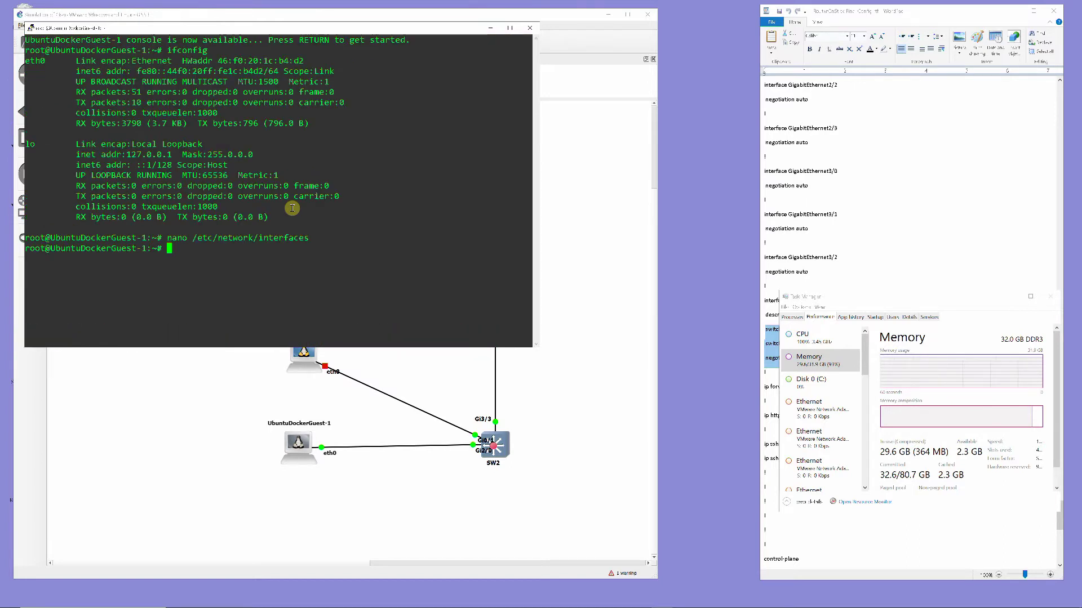
click(530, 27)
right_click(294, 446)
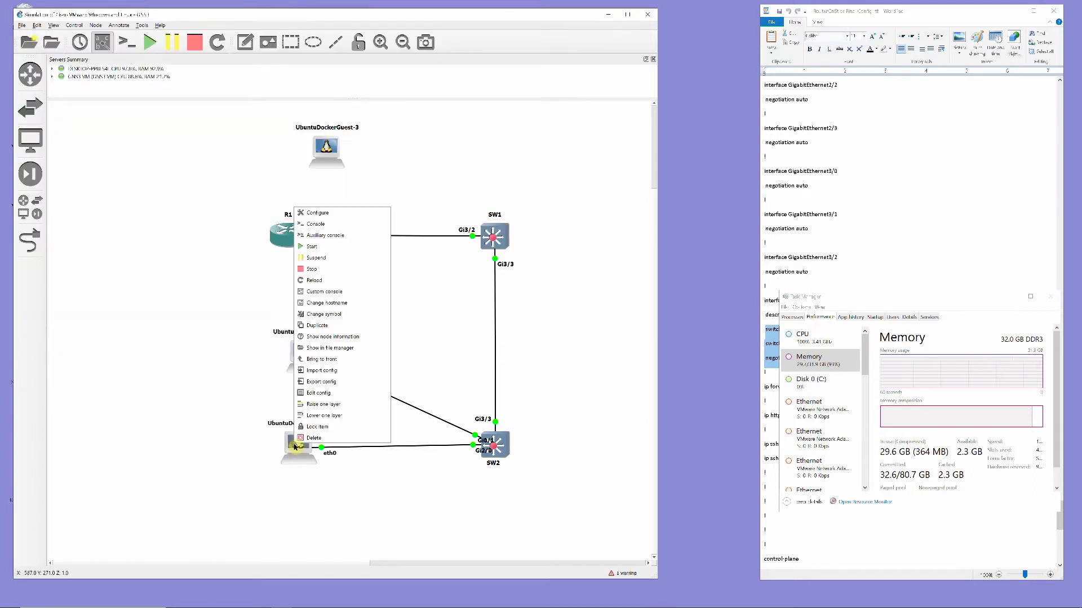
click(319, 270)
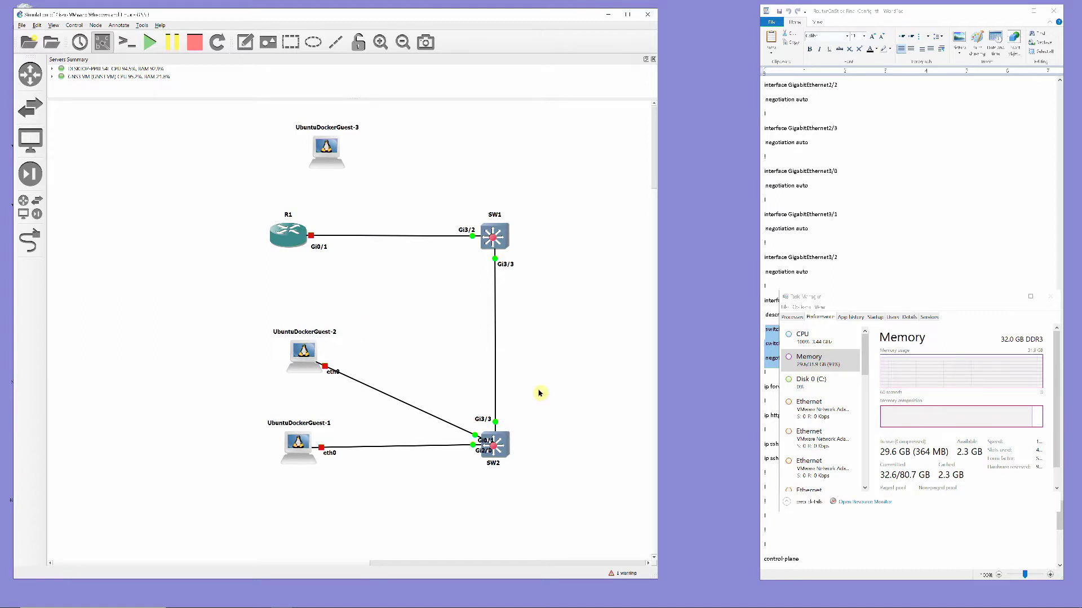
- Open SW1's console, enter global configuration mode and set the hostname to SW1
double_click(497, 244)
key(Return)
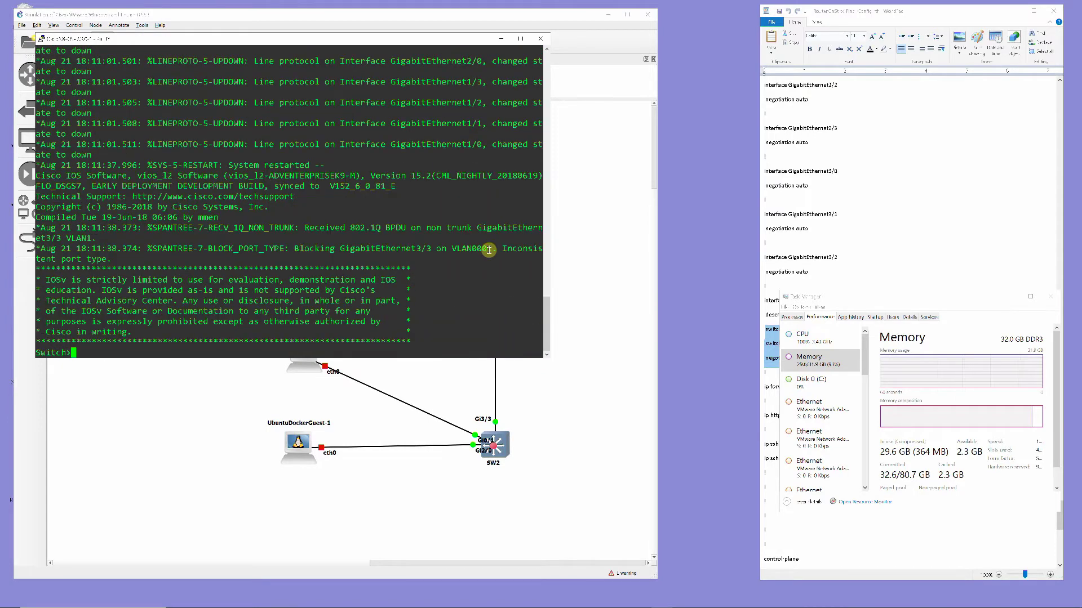
text(en)
key(Return)
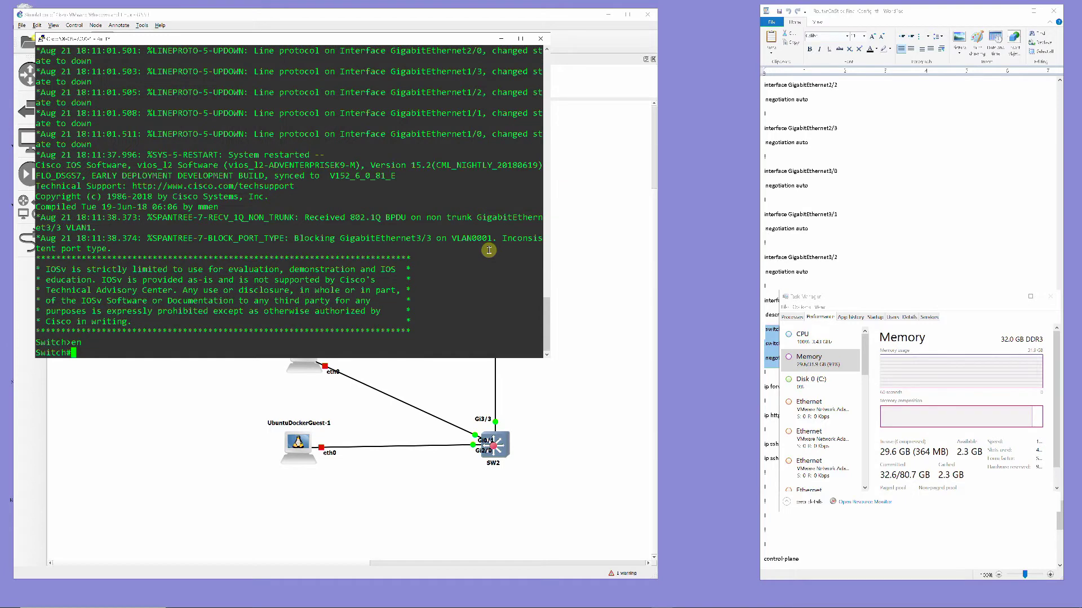
text(con)
text(fig)
text( t)
key(Return)
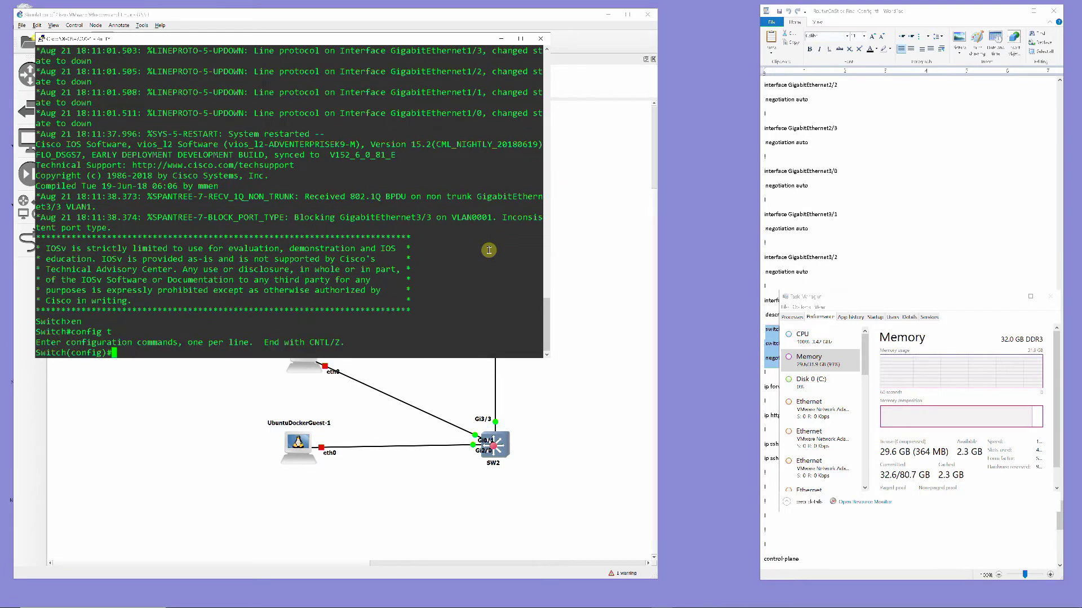
text(hostname SW1)
key(Return)
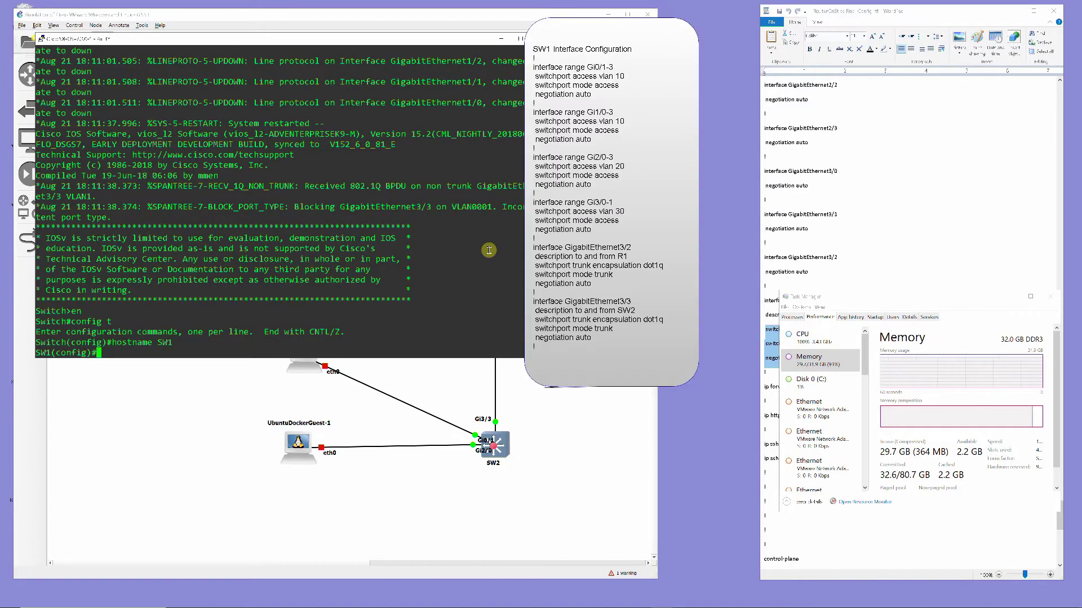
- Enter SW1's interface range Gi0/1-3 configuration and cut "switchport access vlan" from the GigabitEthernet0/1 block in WordPad
text(int range Gi0/1-3)
key(Return)
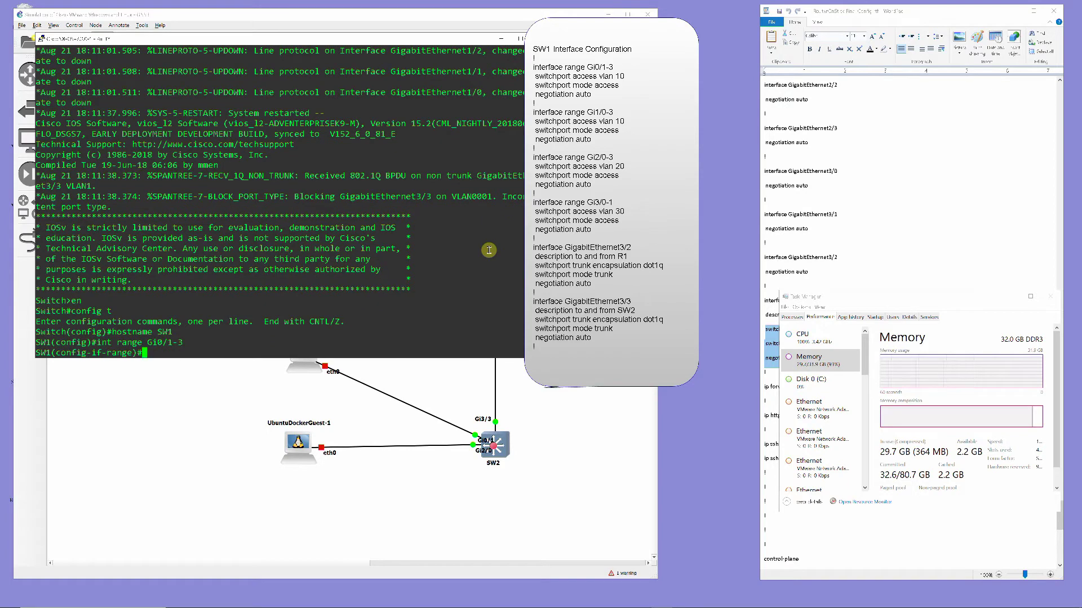
click(770, 352)
scroll(821, 373, up, 15)
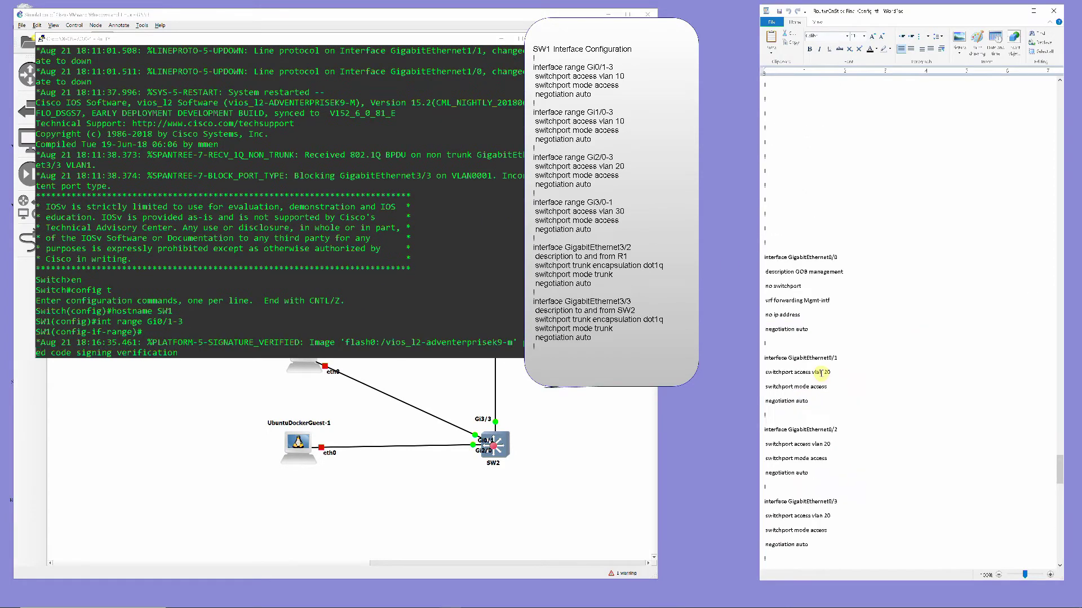
drag(821, 373, 765, 372)
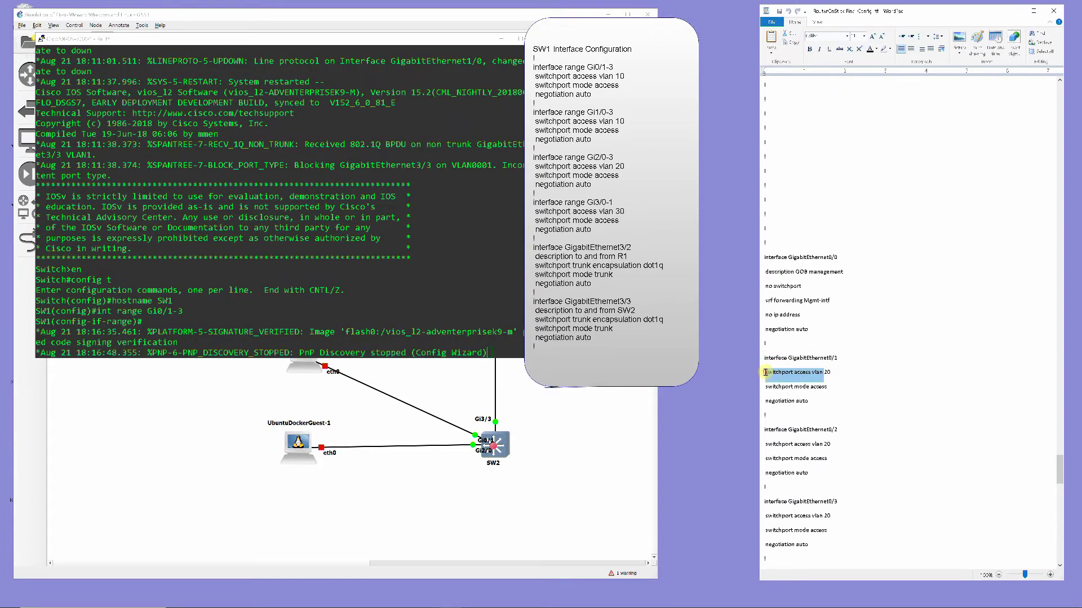
right_click(775, 378)
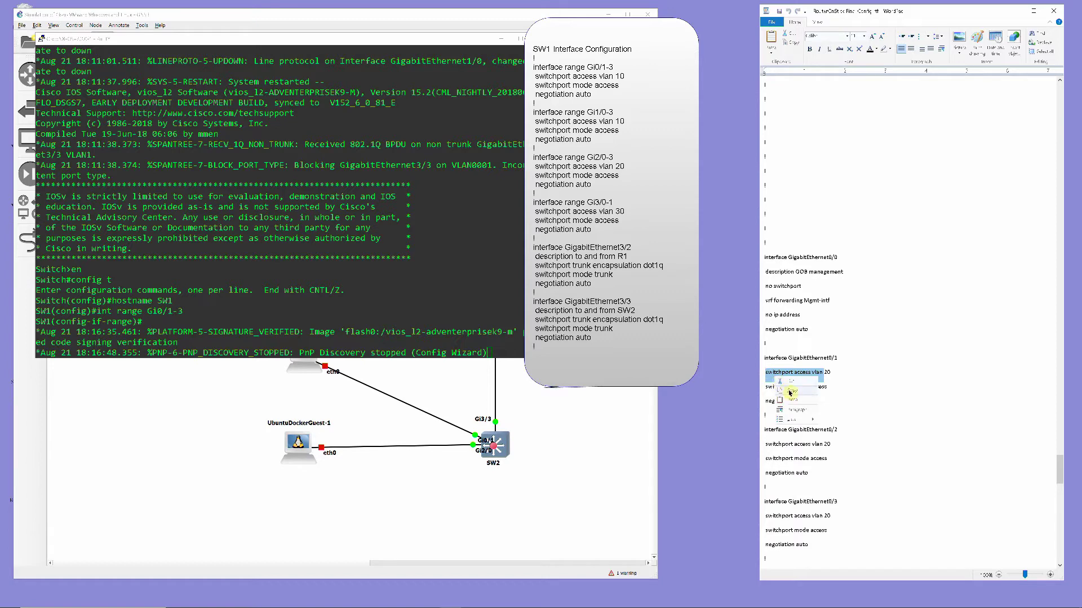
click(791, 382)
click(274, 336)
key(Return)
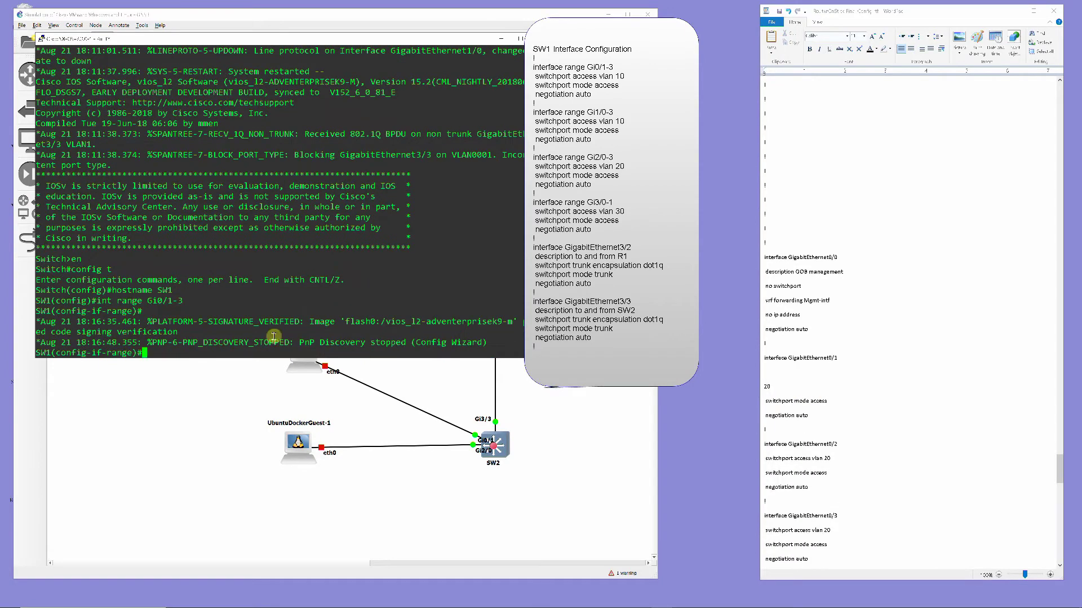
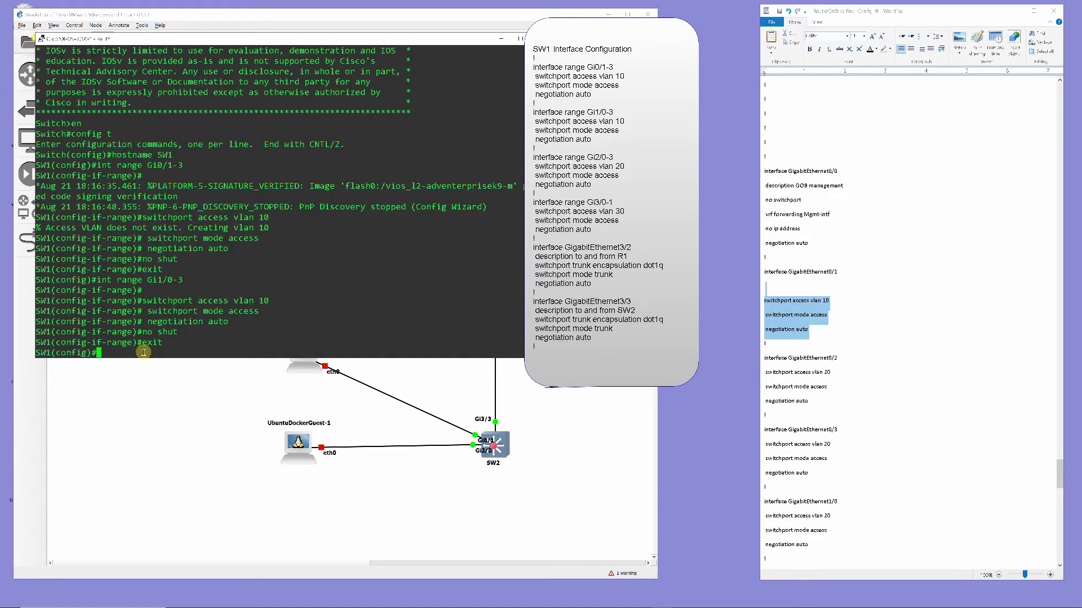
- Enter interface range Gi2/0-3 configuration on SW1 by reusing the earlier range command
key(Up)
key(Up)
key(Up)
key(Up)
key(Up)
key(Up)
key(Left)
key(Left)
key(Left)
key(Left)
key(Left)
key(BackSpace)
text(2)
key(Right)
key(Right)
key(Right)
key(Right)
key(Return)
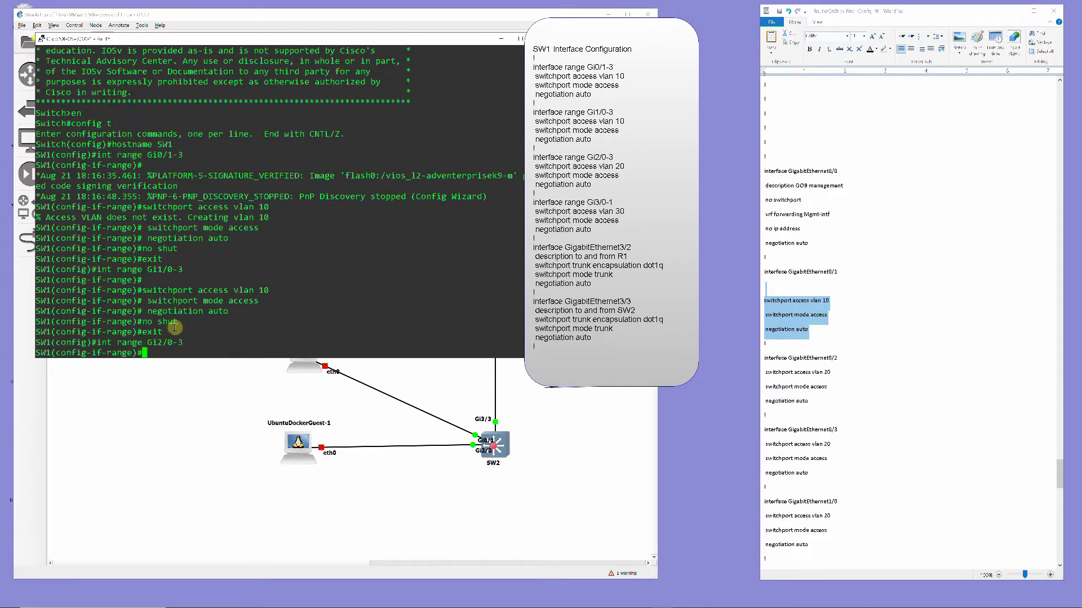
- Set the access VLAN in WordPad's GigabitEthernet0/1 block to 20 and copy its switchport access, mode access and negotiation auto lines
click(829, 298)
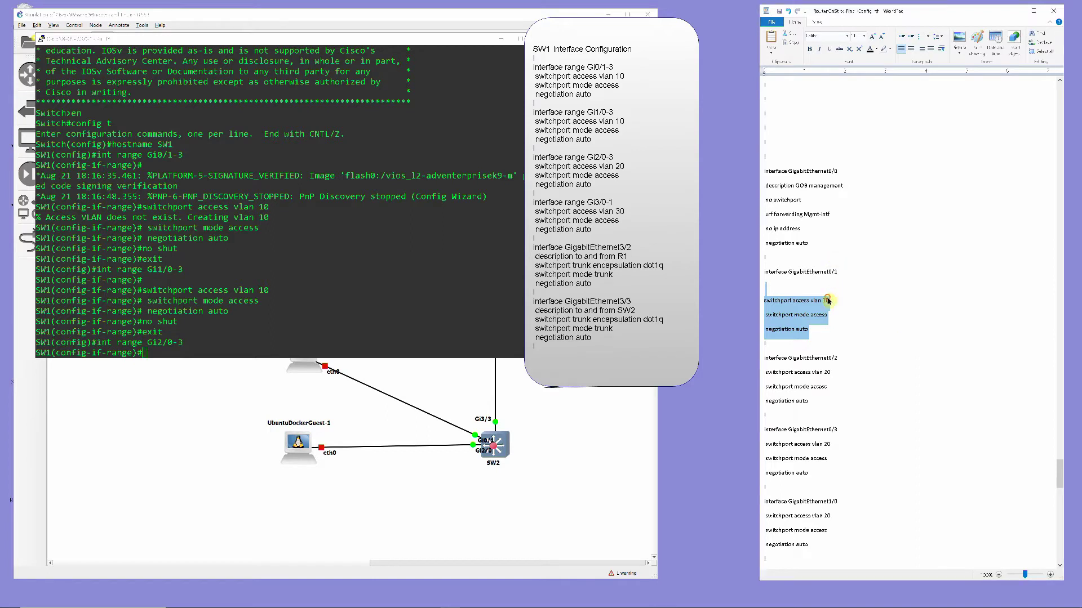
double_click(824, 300)
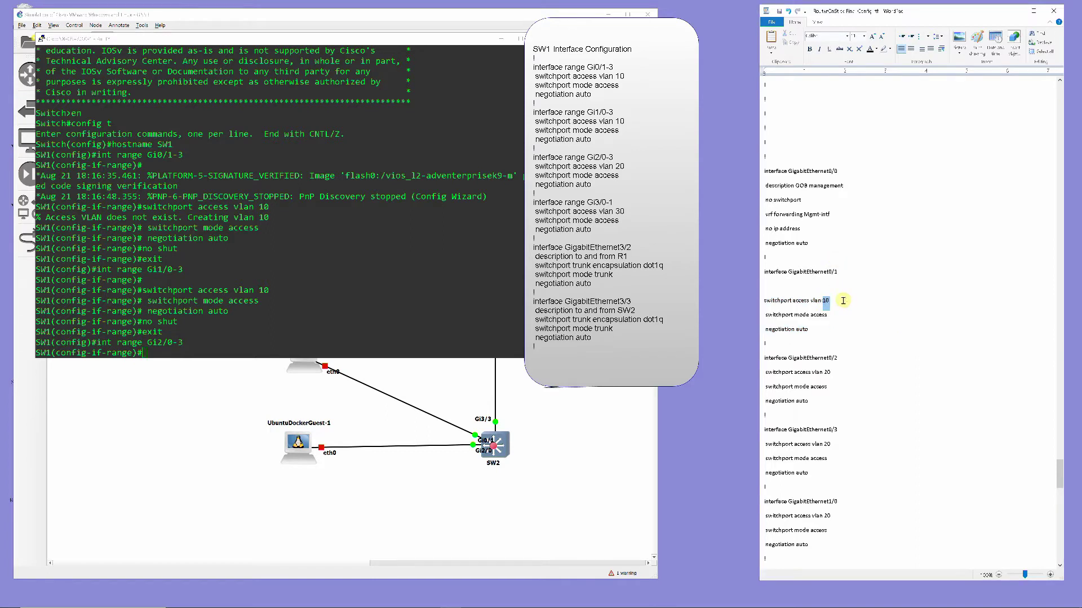
text(20)
drag(763, 295, 830, 334)
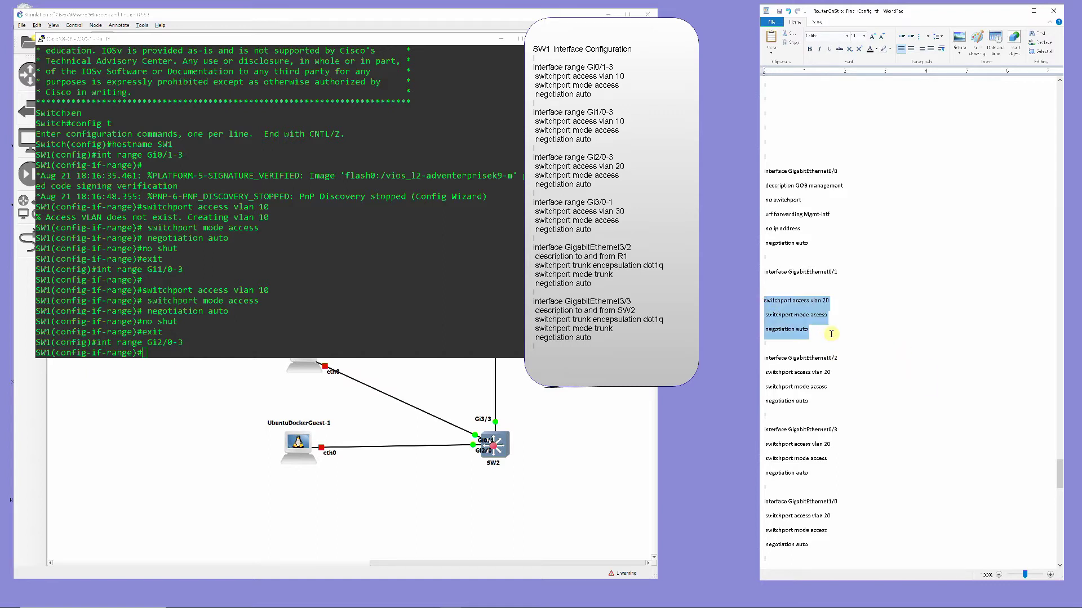
right_click(794, 324)
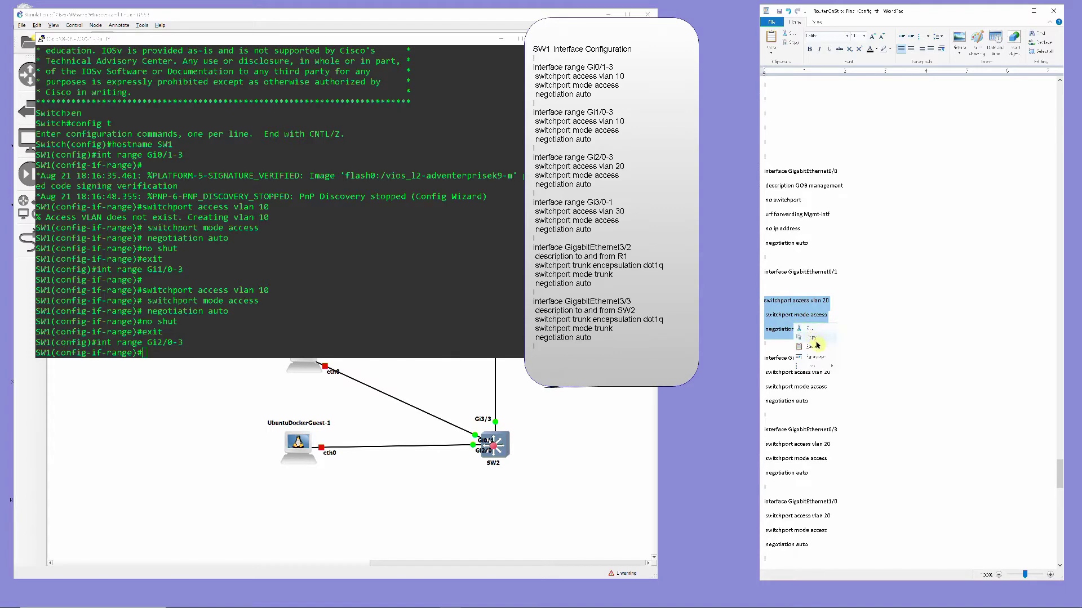
click(815, 338)
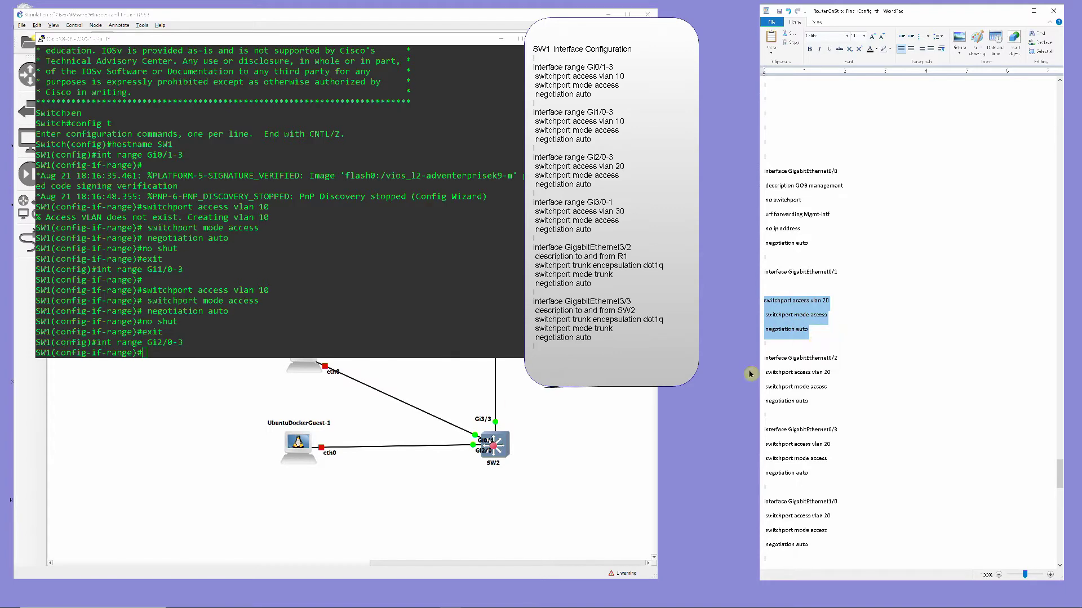
- Paste the copied VLAN 20 access-port lines into SW1's Gi2/0-3 range configuration, enable the ports with no shut and exit the range
right_click(162, 355)
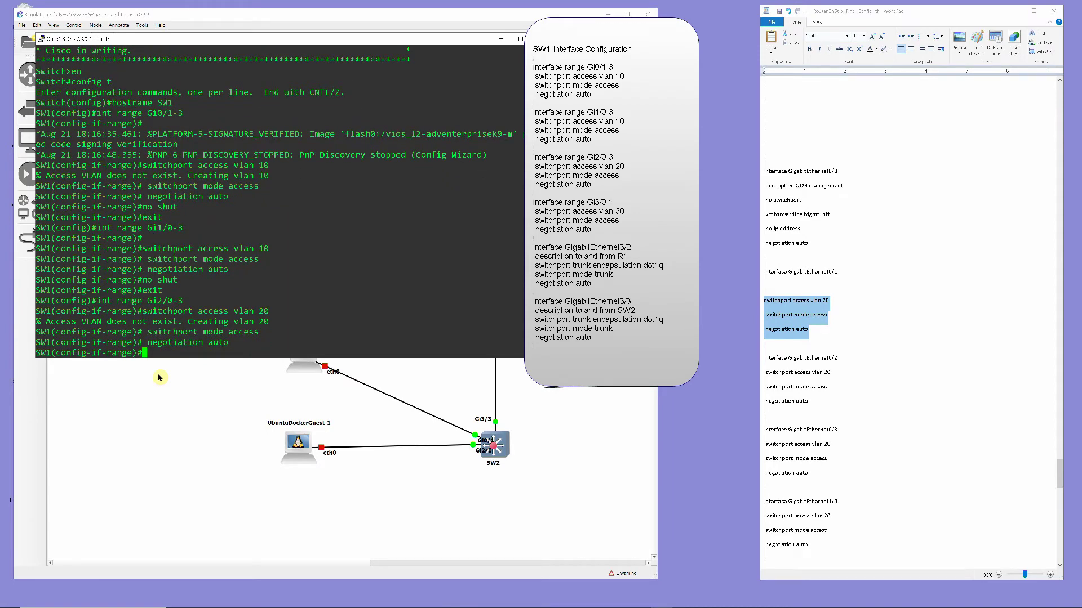
text(no shut)
key(Return)
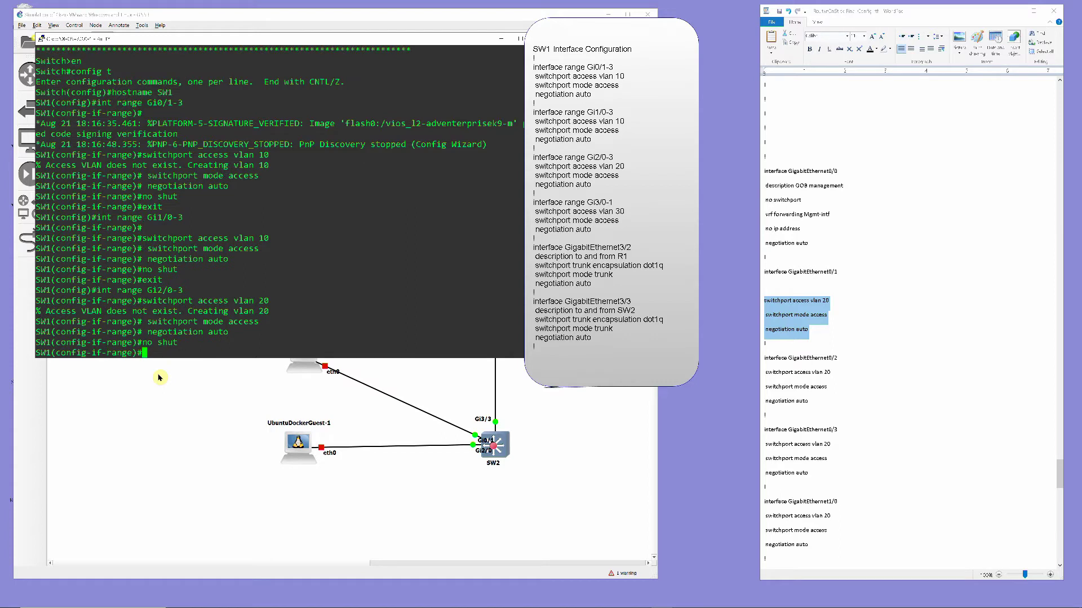
text(exit)
key(Return)
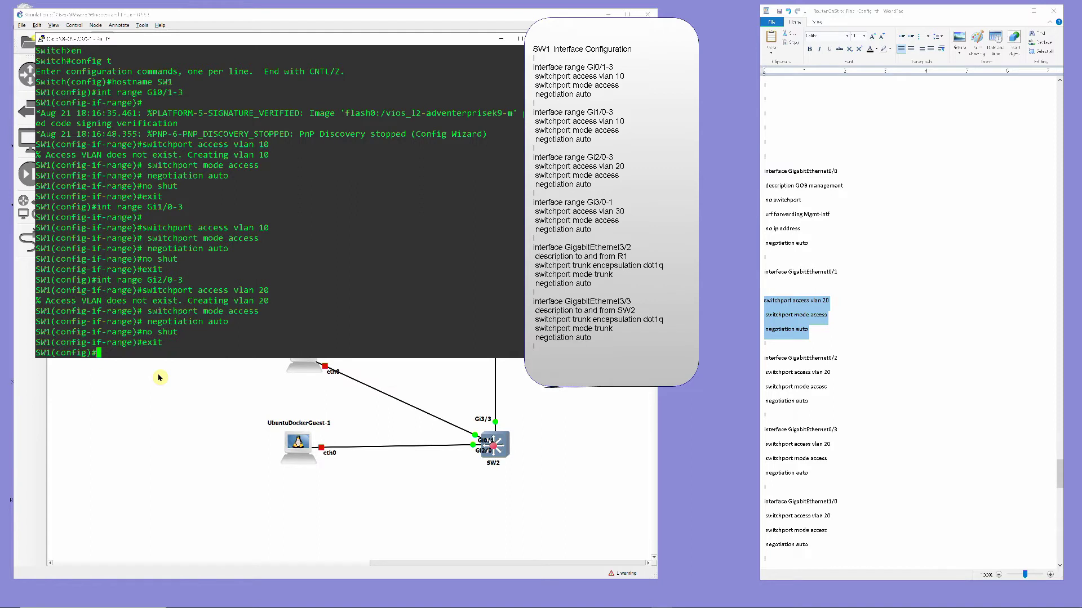
- Enter SW1's interface range Gi3/0-1 configuration, and in WordPad set the GigabitEthernet0/1 block's access VLAN to 30 and copy its three settings lines
text(int range Gi3/0-1)
key(Return)
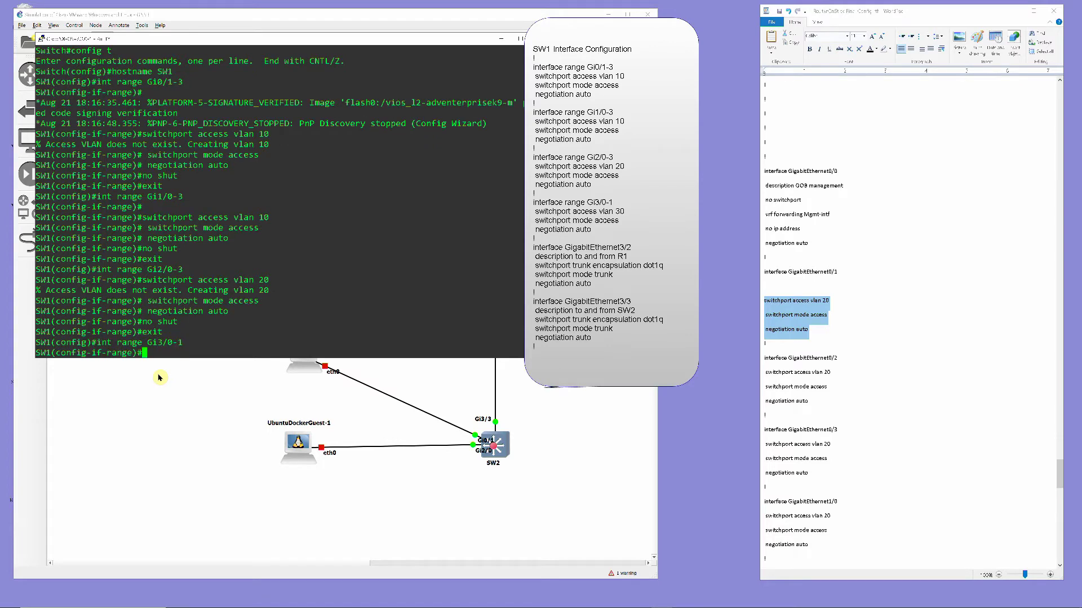
click(862, 335)
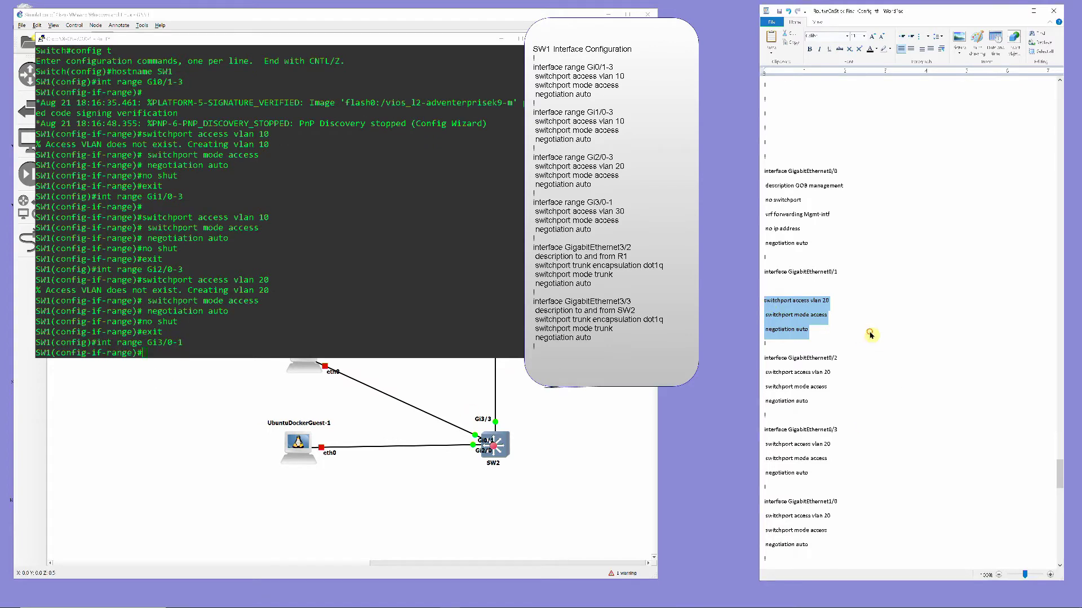
click(849, 316)
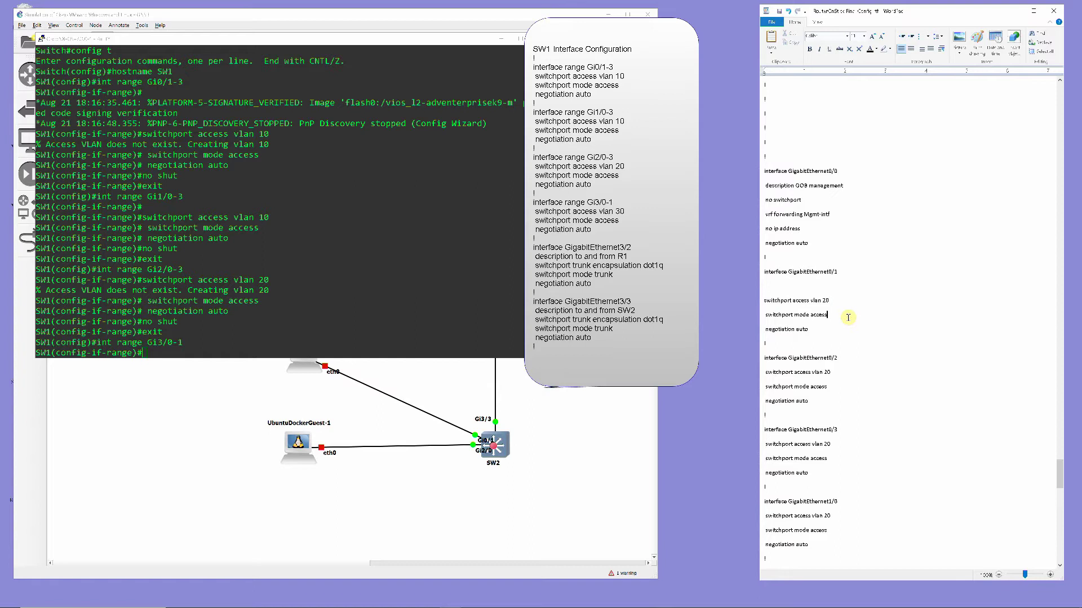
double_click(825, 301)
text(30)
drag(764, 302, 817, 330)
right_click(817, 331)
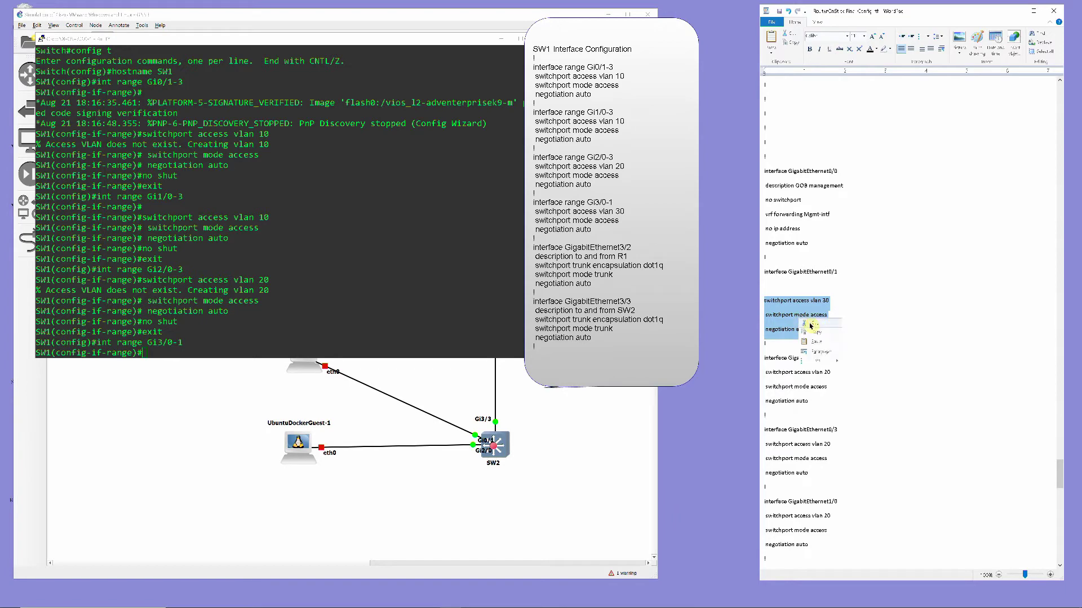
click(818, 335)
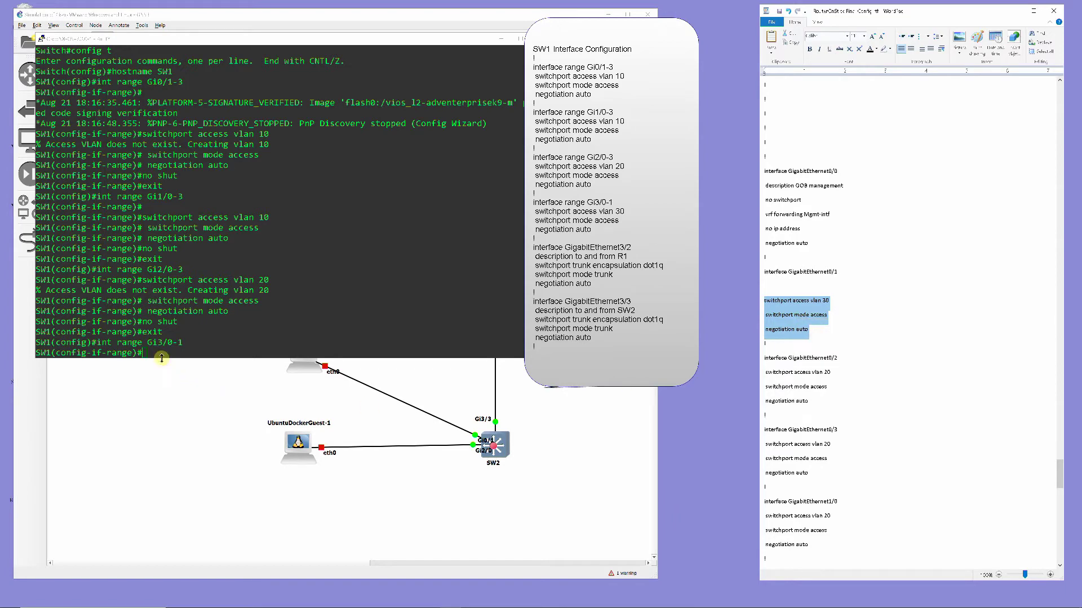
- Paste the copied VLAN 30 access-port lines into SW1's Gi3/0-1 range configuration, enable the ports with no shut and exit the range
click(145, 352)
right_click(144, 351)
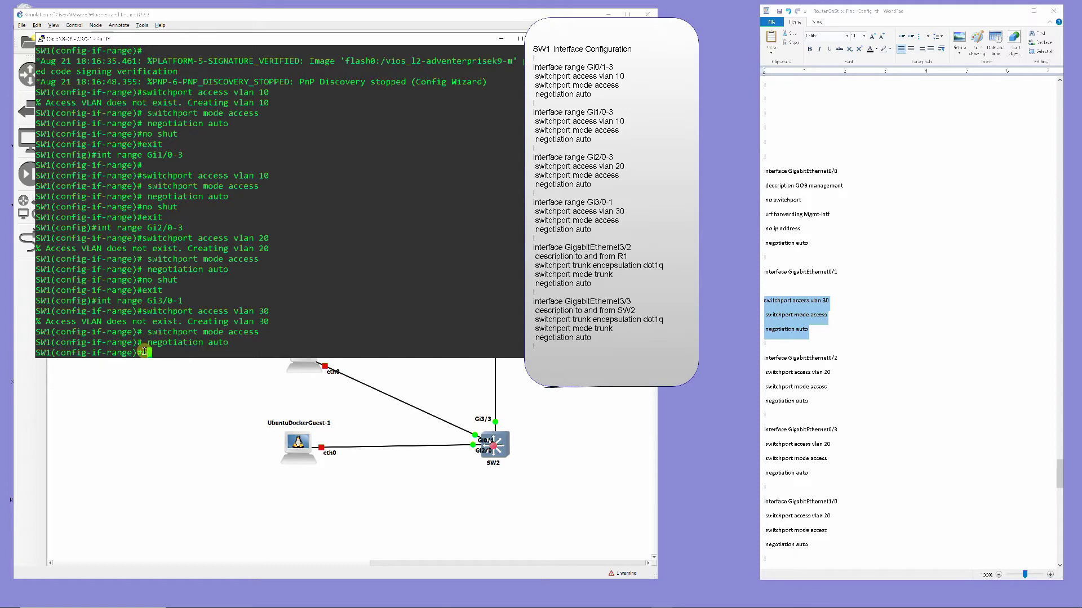
text(no shut)
key(Return)
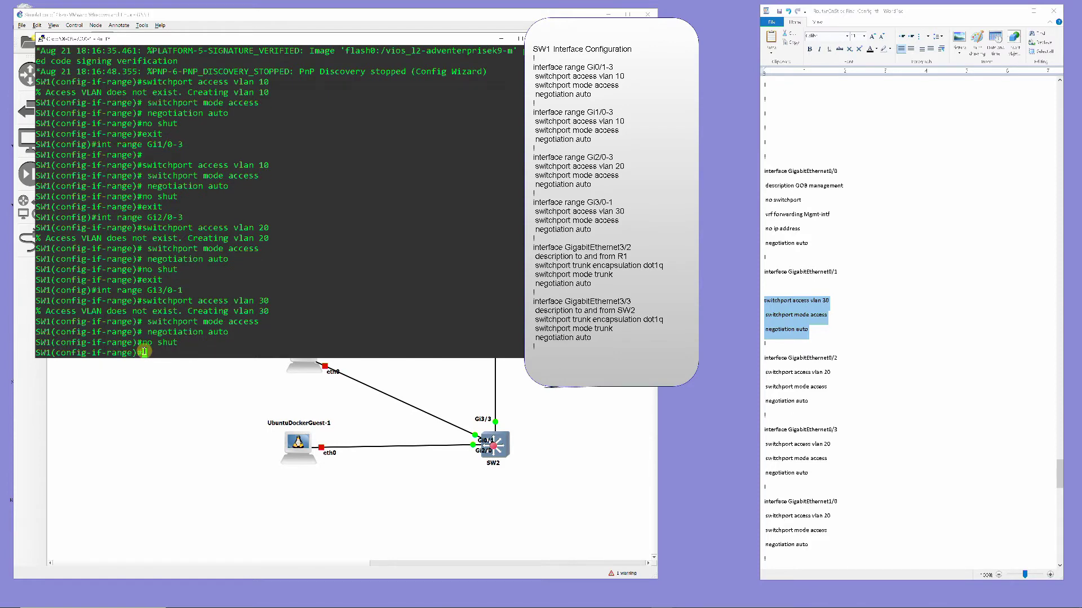
text(exit)
key(Return)
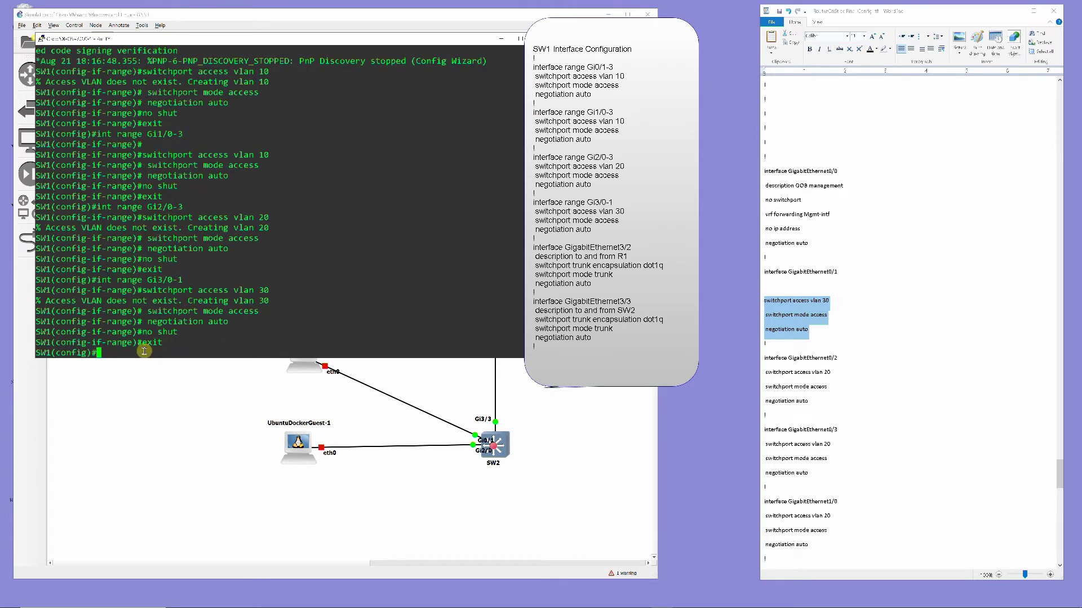
- Enter SW1's Gi3/3 interface configuration, move the GNS3 window aside, and set the interface description to "To and From SW2"
text(int Gi3/3)
key(Return)
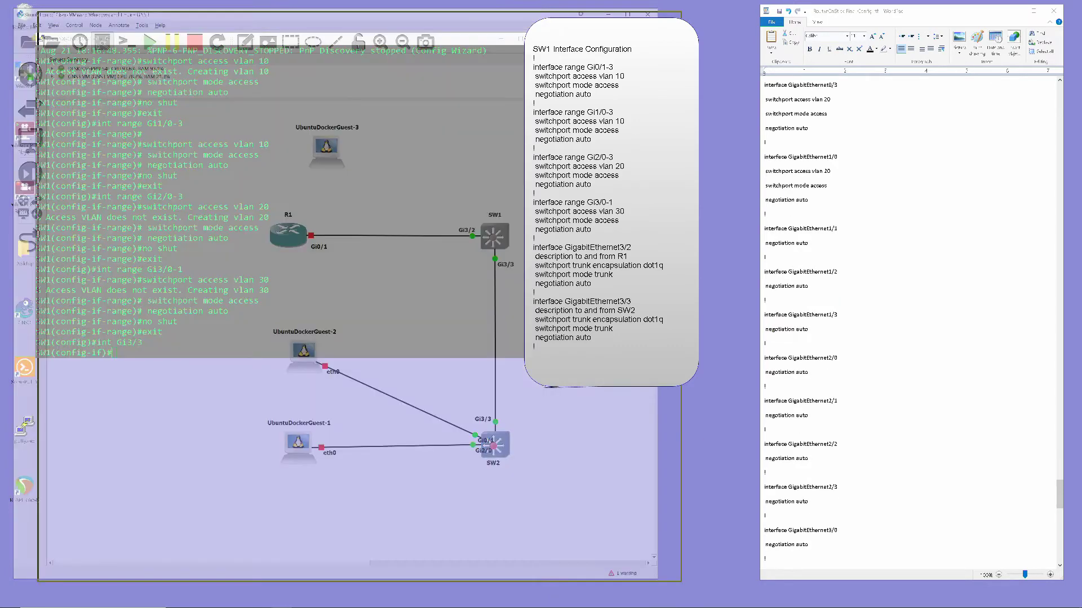
drag(572, 17, 828, 25)
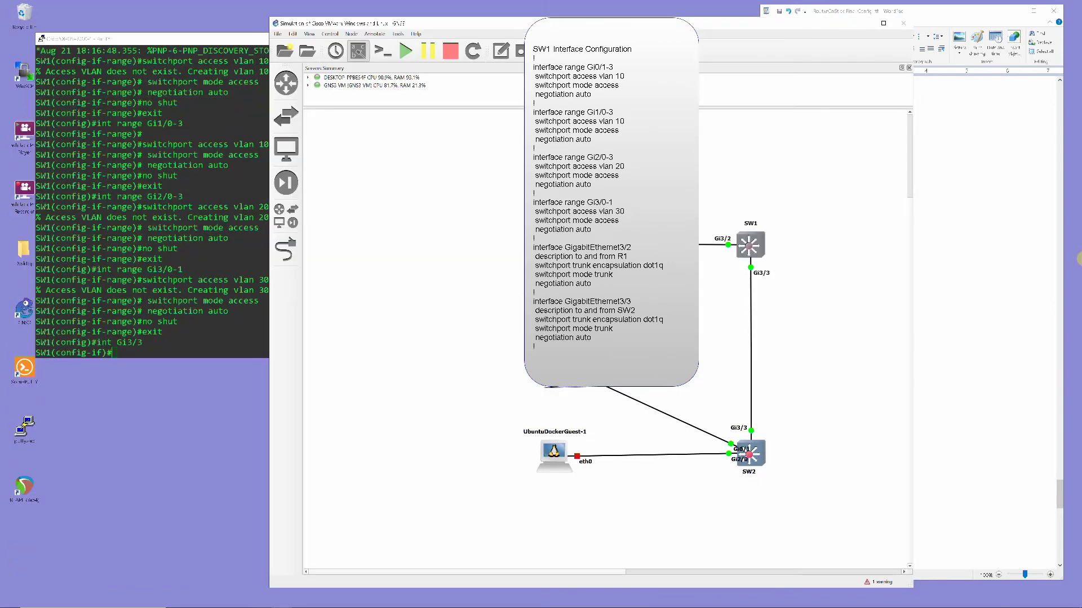
click(178, 353)
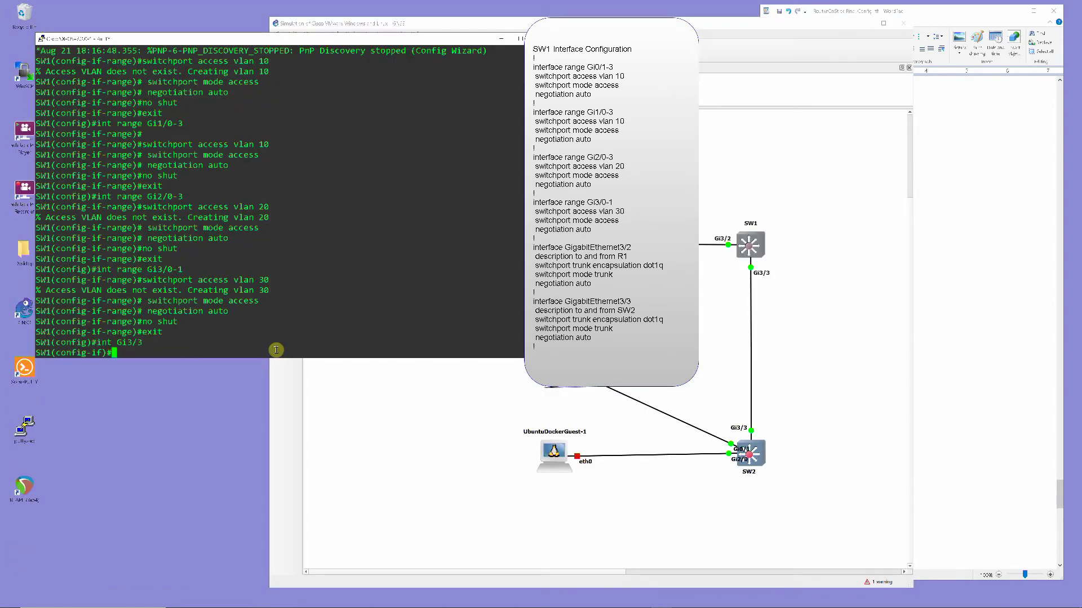
text(description To and From SW2)
key(Return)
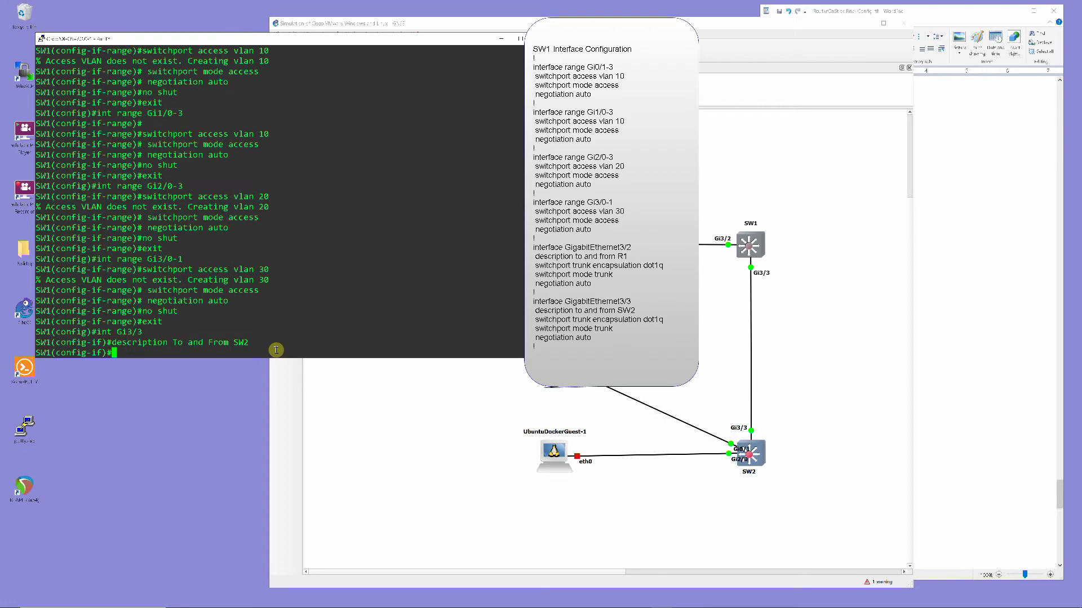
- Copy the dot1q trunk encapsulation, trunk mode and negotiation auto lines from WordPad into SW1's Gi3/3, enable it with no shut and exit
click(993, 465)
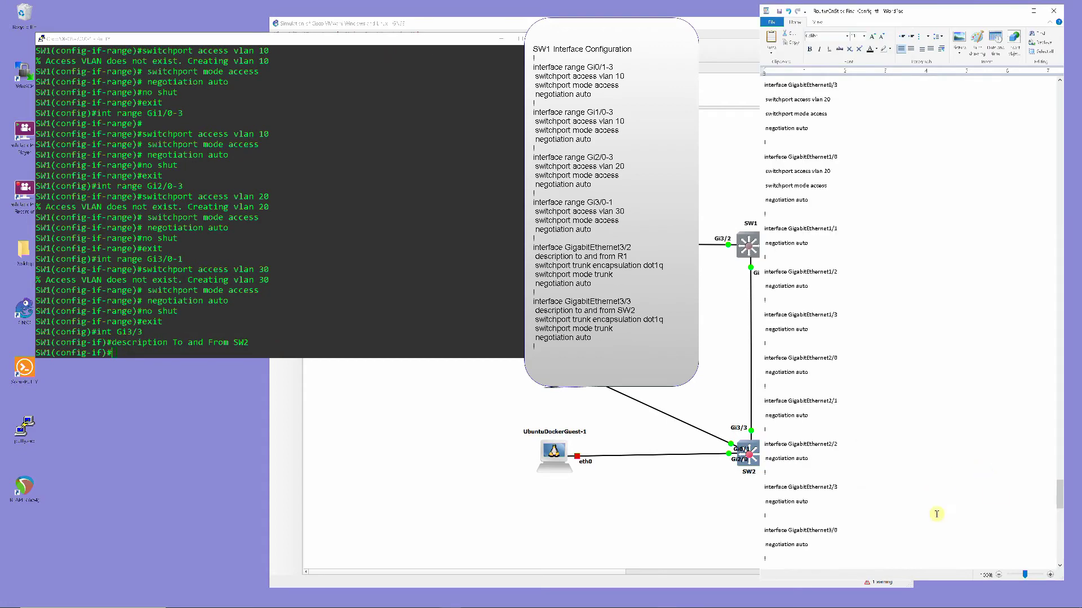
scroll(851, 455, down, 5)
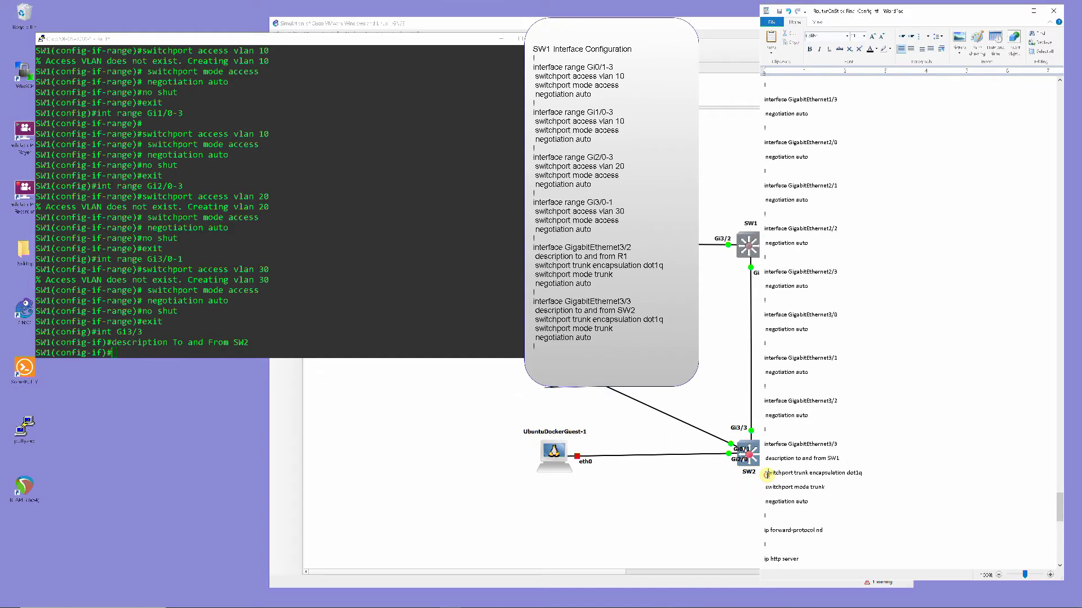
drag(766, 473, 850, 502)
right_click(802, 489)
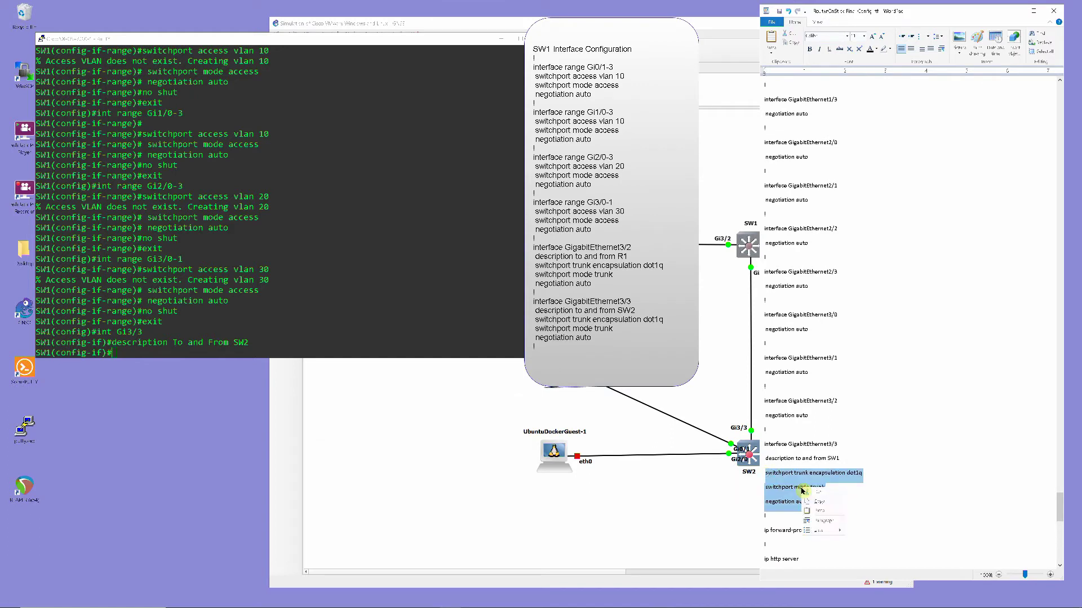
click(821, 505)
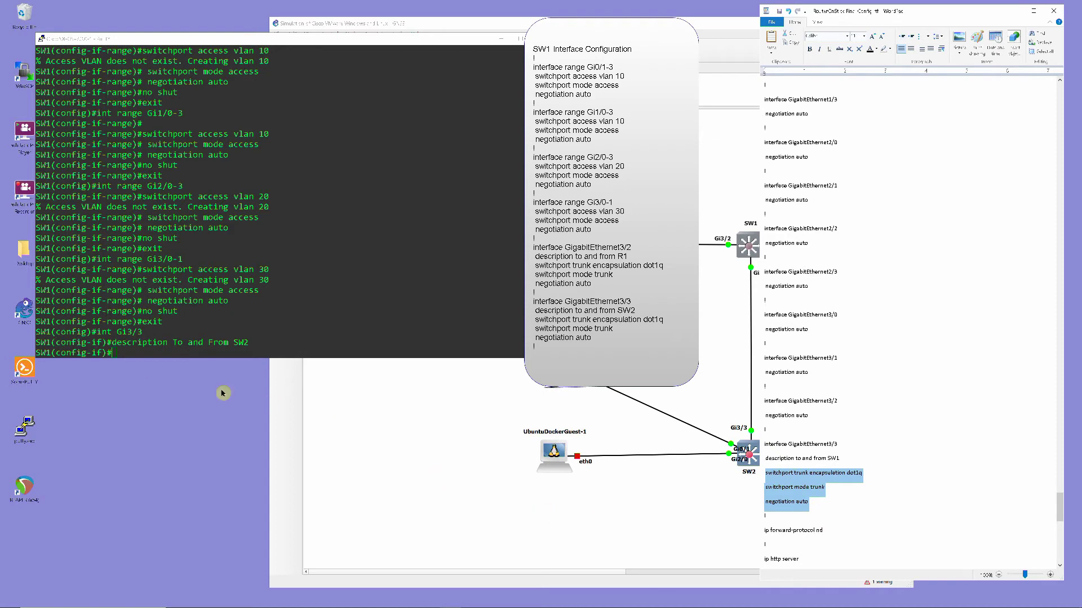
right_click(113, 353)
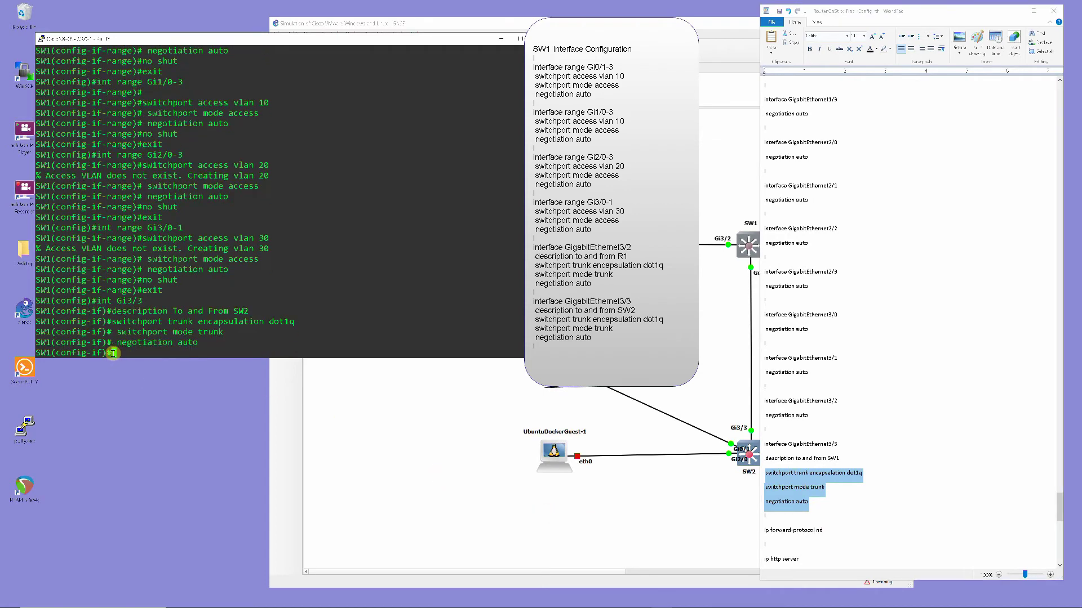
text(do shut)
key(Return)
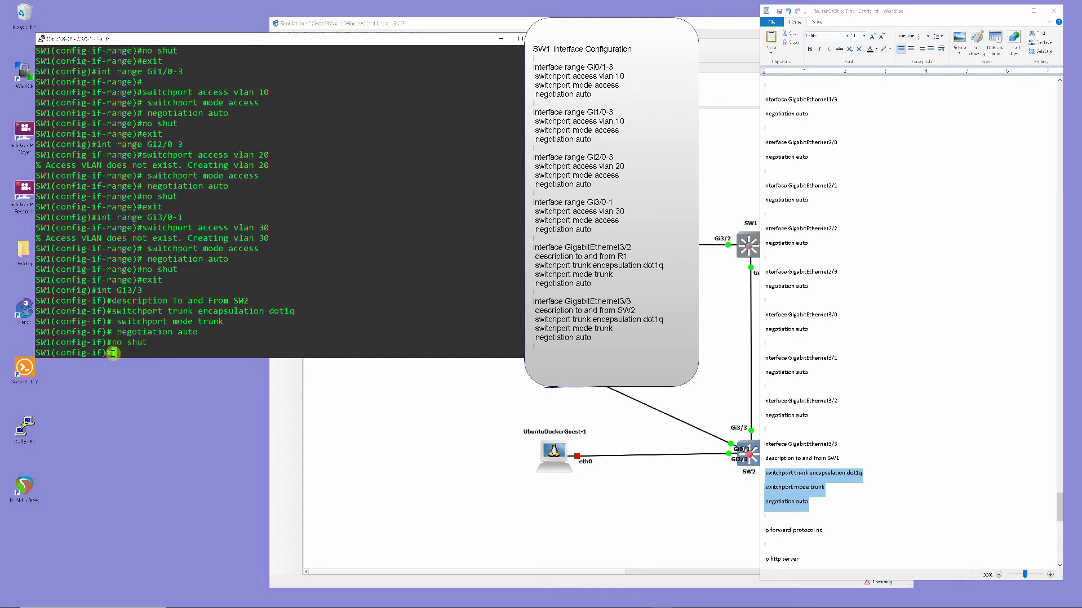
text(exit)
key(Return)
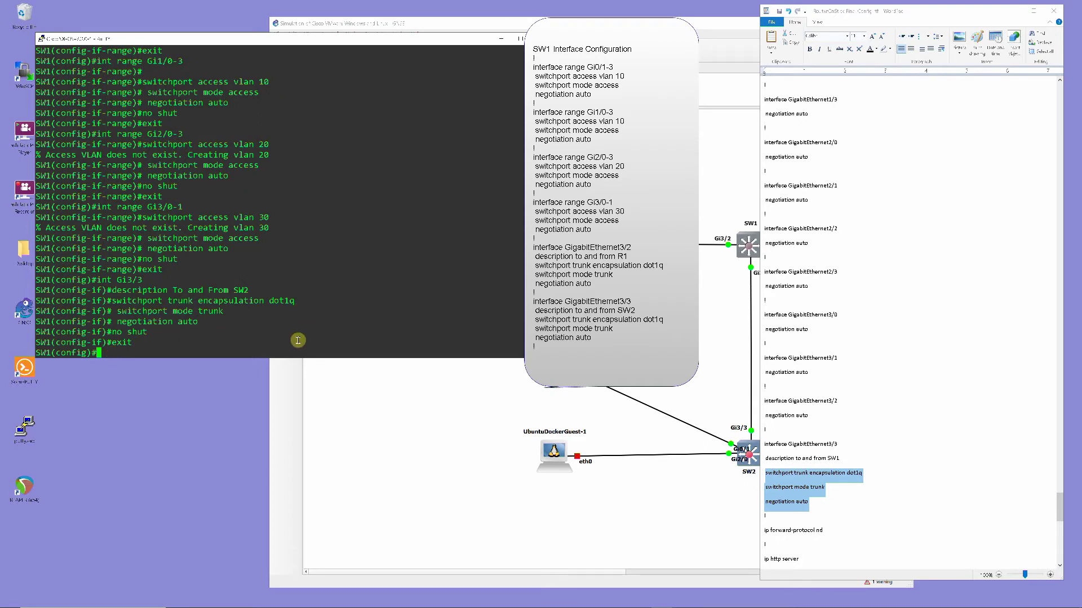
- Enter SW1's Gi3/2 interface configuration by reusing the earlier interface command, and set its description to "To and From R1"
text(switchport mode trunk)
key(Up)
key(Up)
key(Up)
key(BackSpace)
text(2)
key(Return)
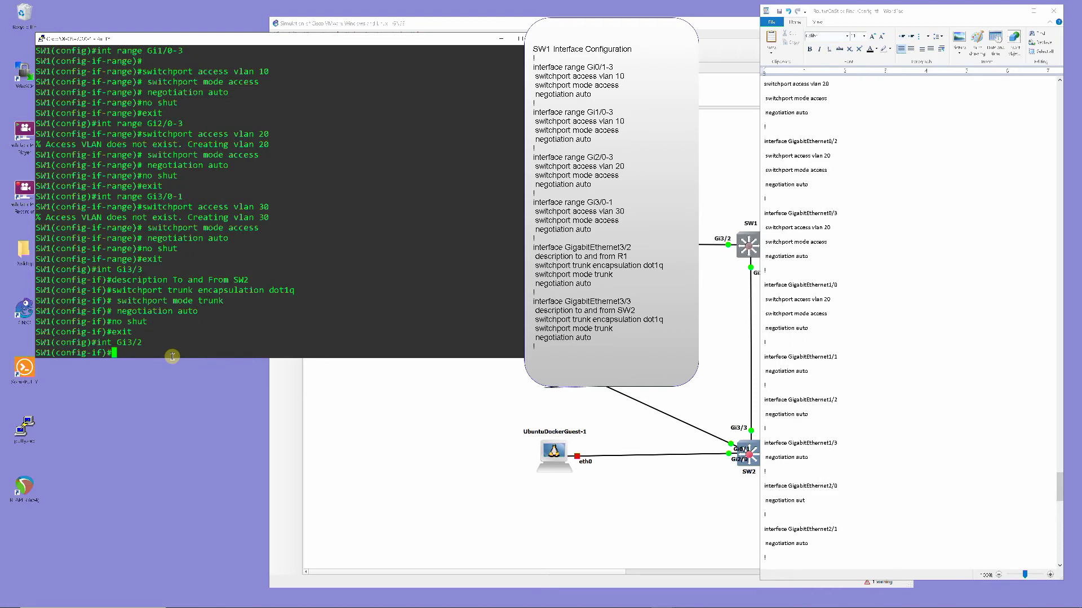
text(description To and From R1)
key(Return)
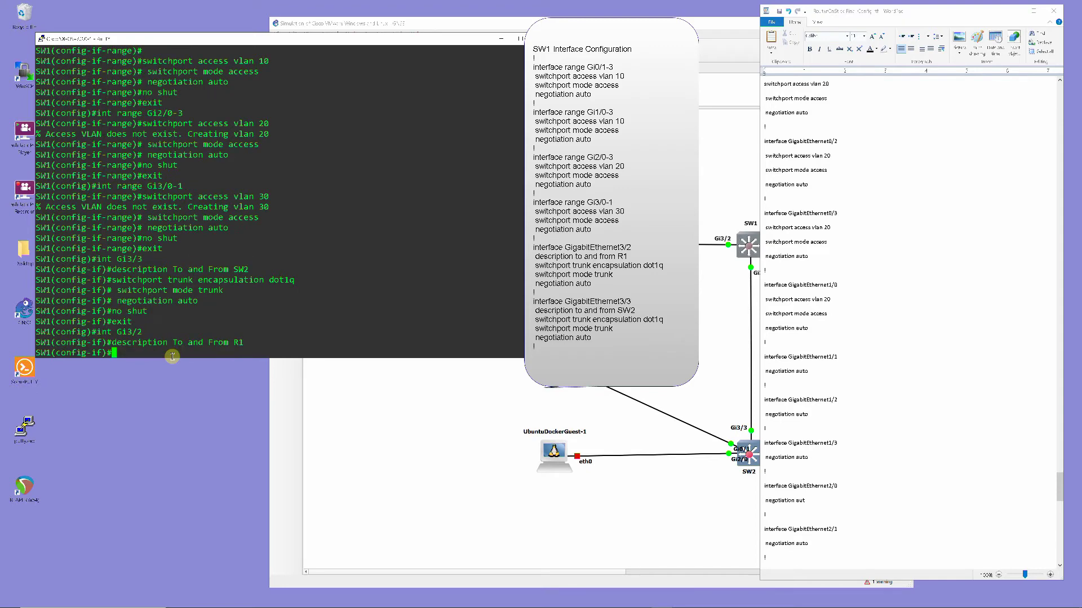
- Copy the dot1q trunk encapsulation, trunk mode and negotiation auto lines from WordPad into SW1's Gi3/2, enable it with no shut and exit the interface
scroll(902, 338, down, 7)
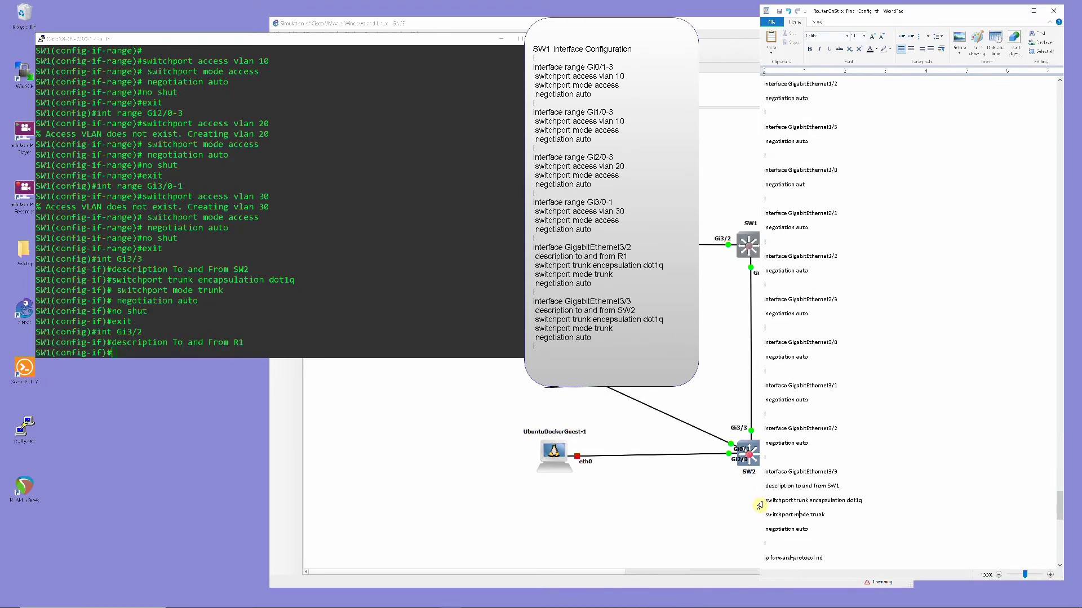
drag(765, 501, 811, 530)
right_click(800, 523)
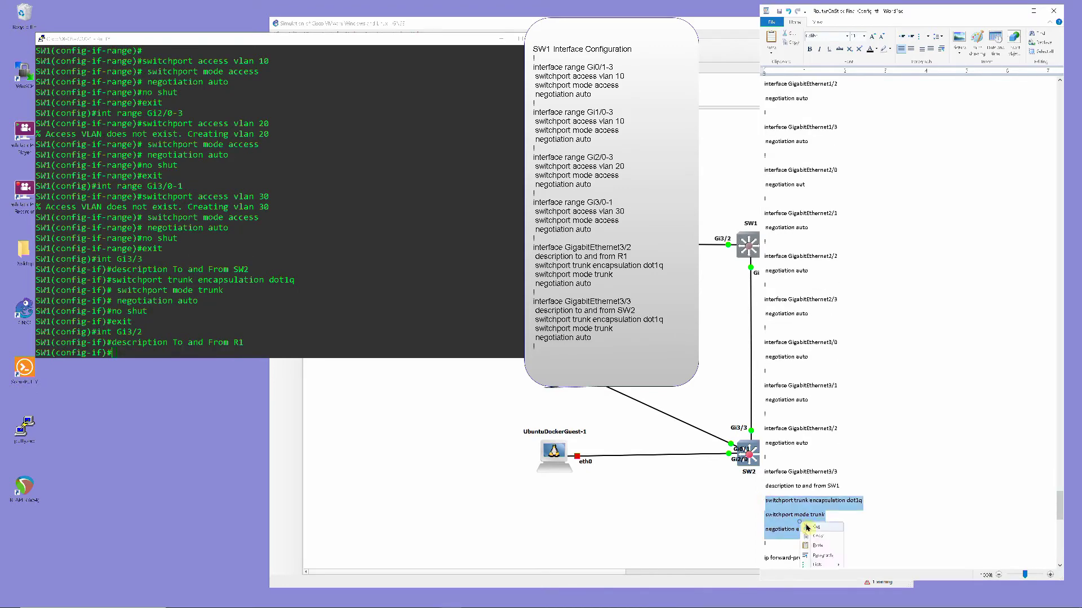
click(817, 539)
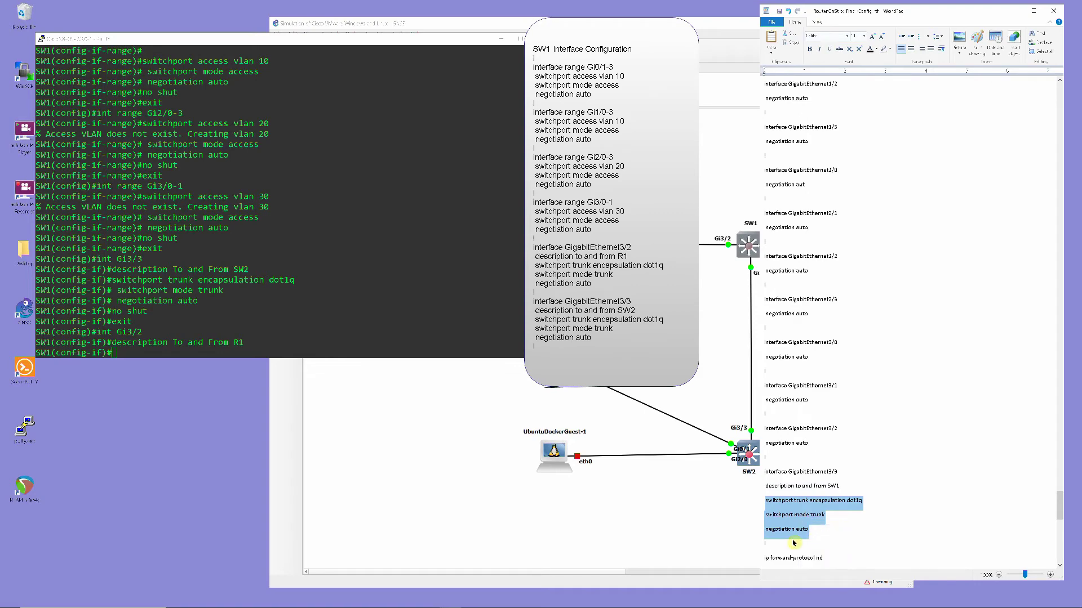
right_click(127, 353)
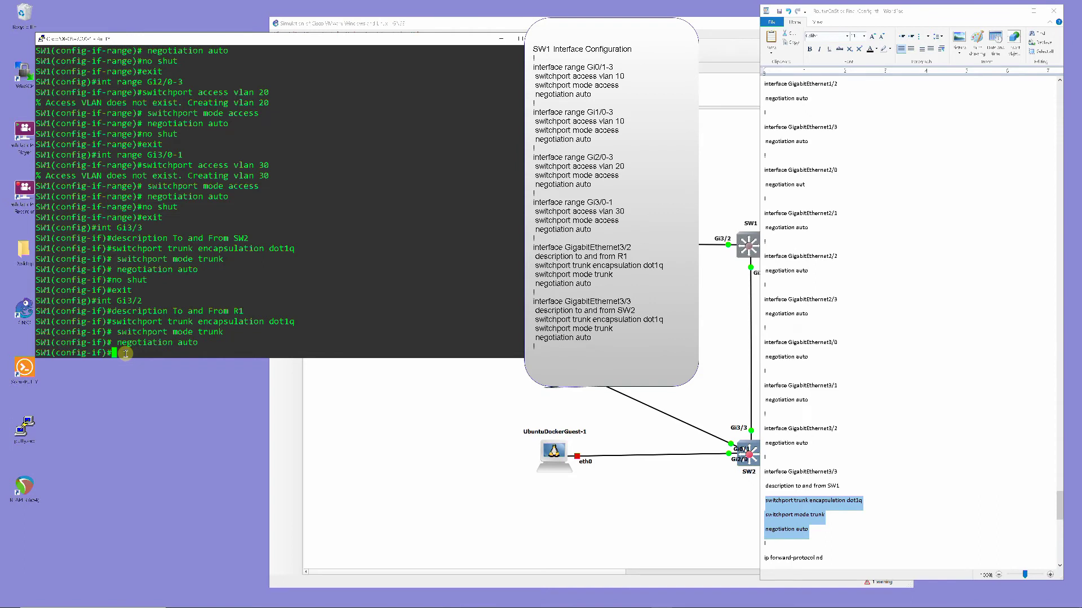
text(no shut)
key(Return)
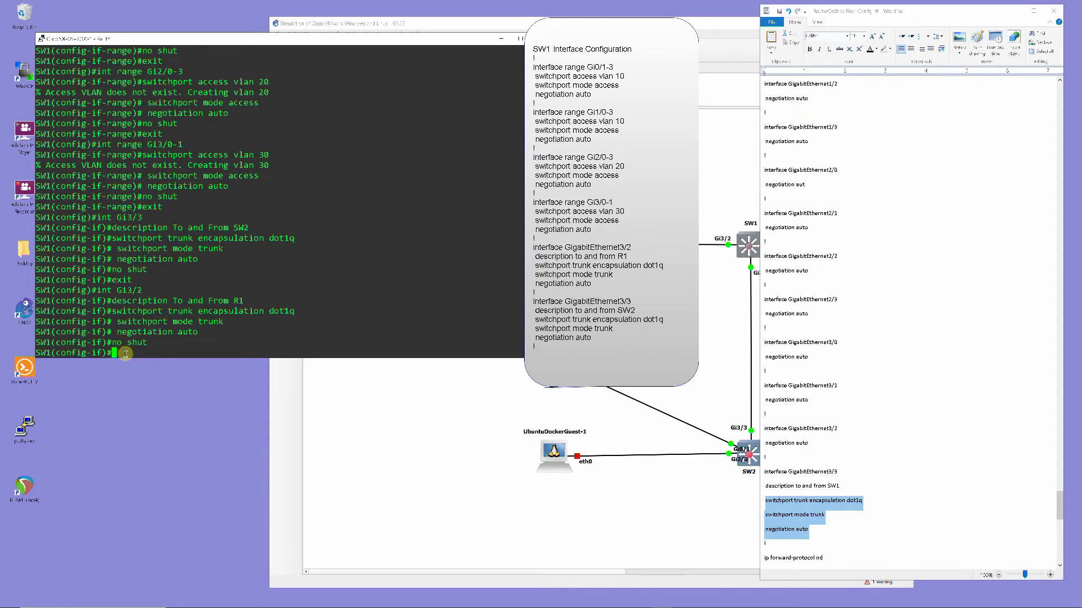
text(exit)
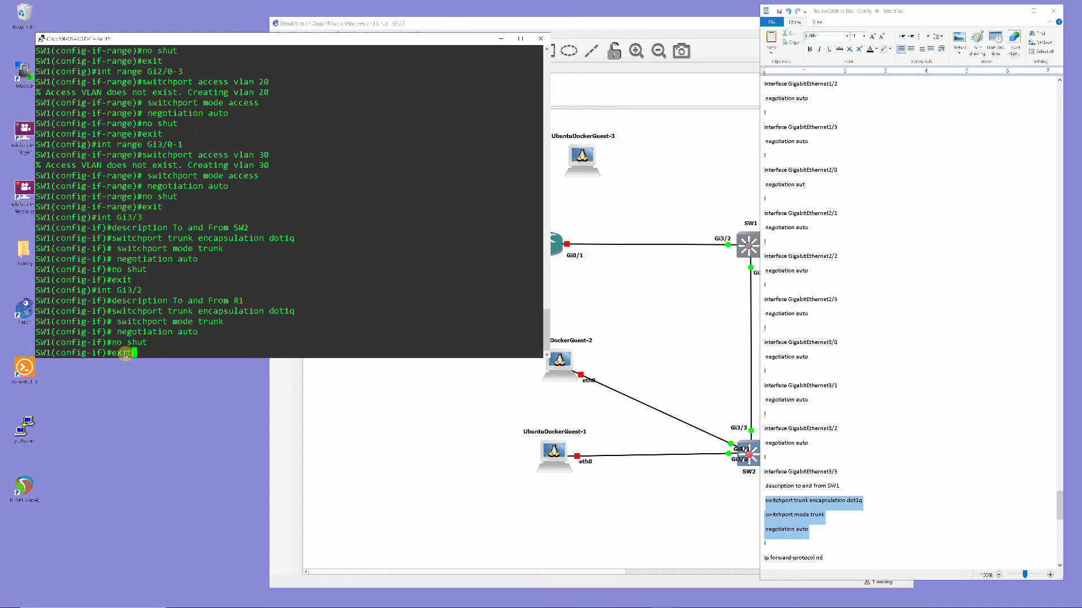
key(Return)
- Leave SW1's configuration mode with end and save the running configuration to startup-config with copy run start, accepting the default filename
text(end)
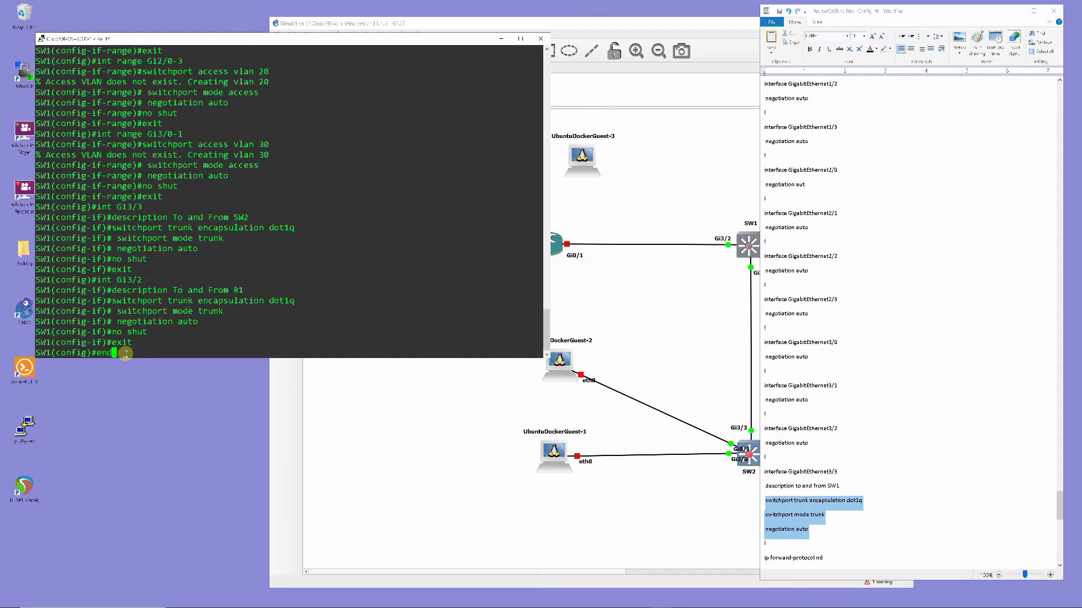
key(Return)
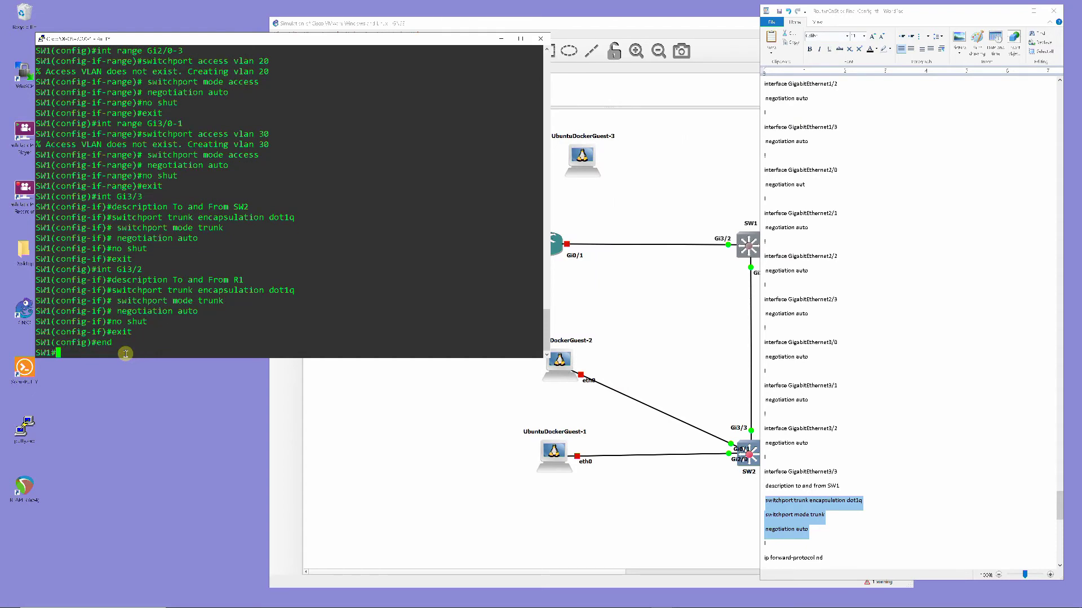
text(console by consolec)
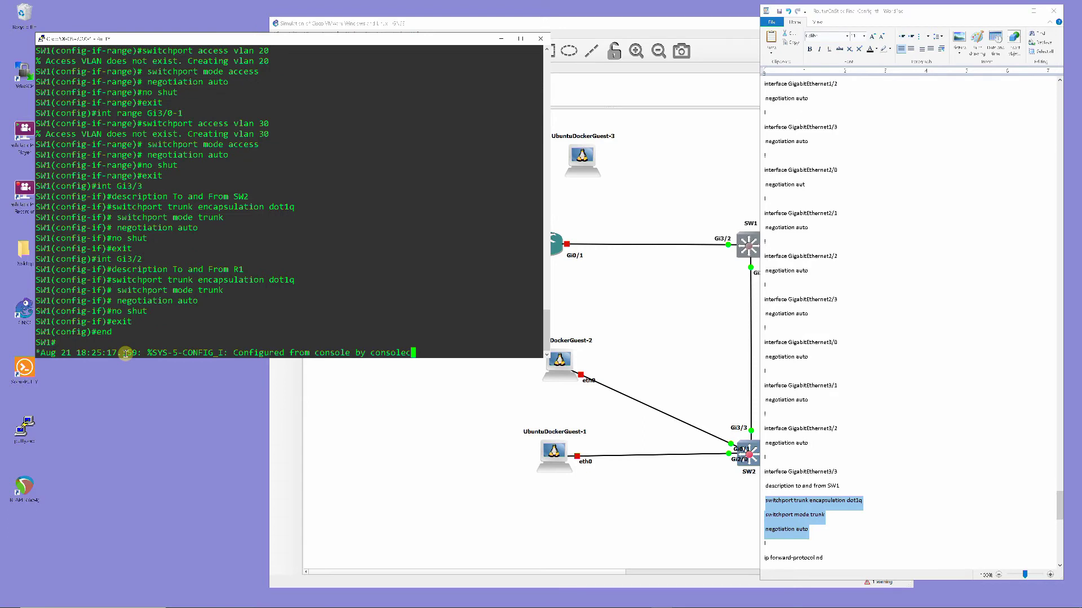
text(opy run start)
key(Return)
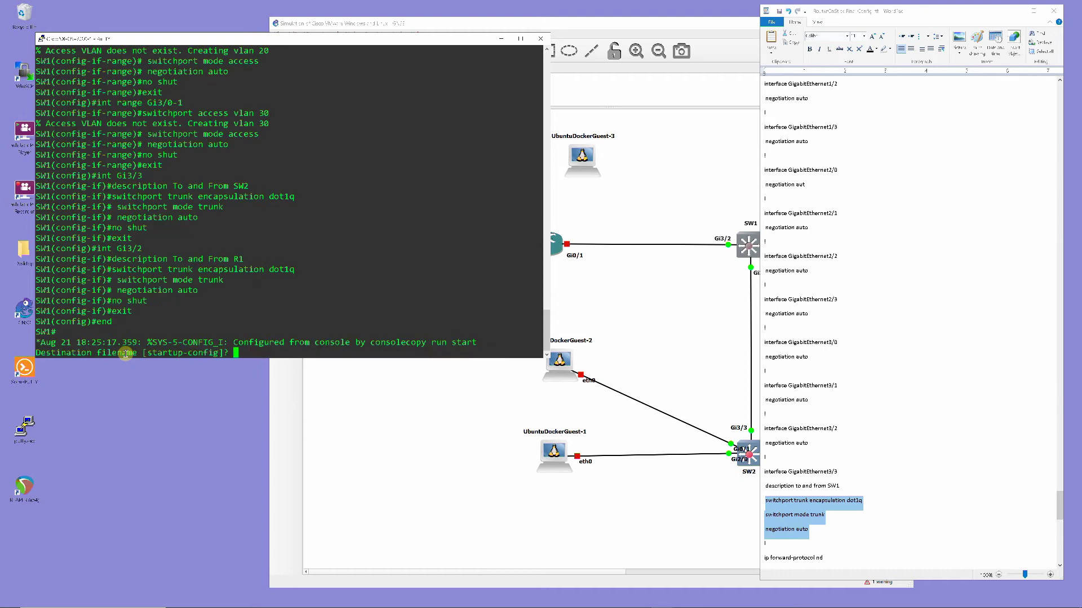
key(Return)
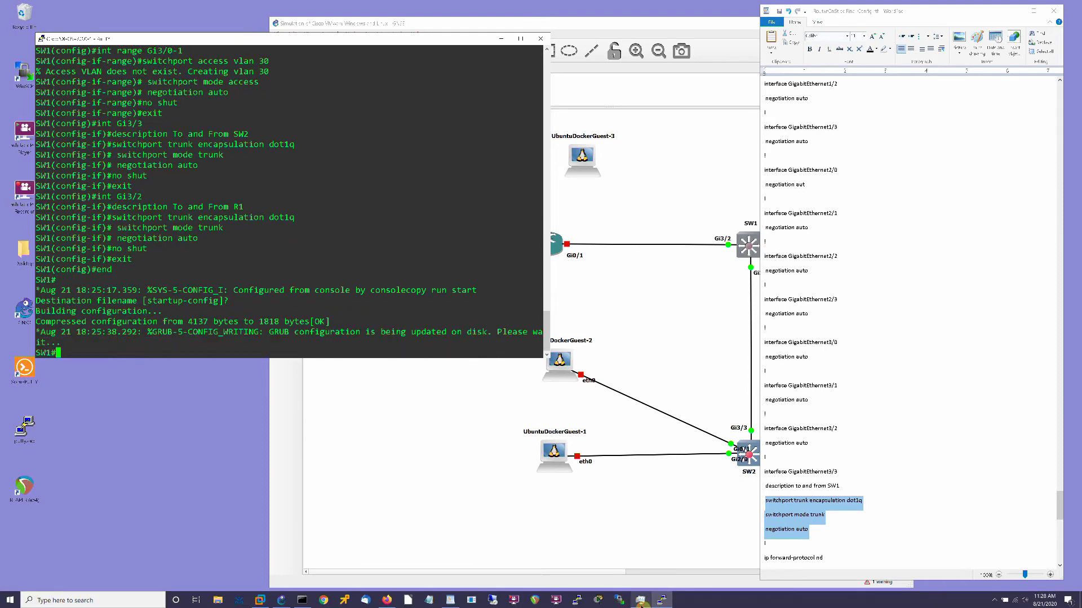
- In GNS3, add a note beside SW2 reading "Intfaces", "Gi0/1-3, Gi1/0-3 - VLAN 20" and "Gi2/03, Gi3/0-2 - VLAN 30"
click(640, 600)
click(649, 511)
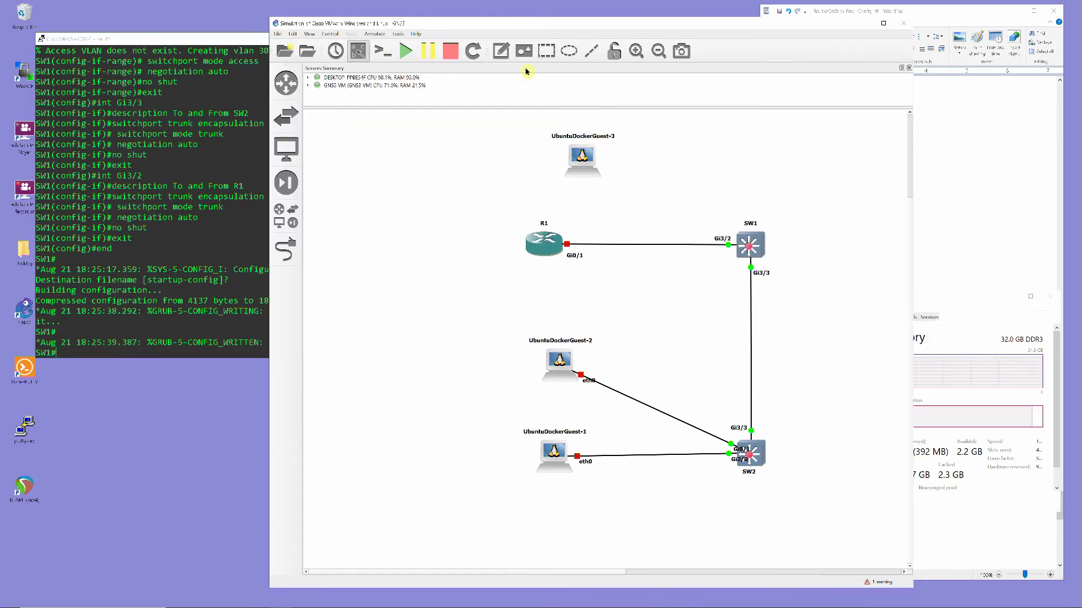
click(501, 51)
click(781, 405)
text(Intfaces)
key(ctrl+v)
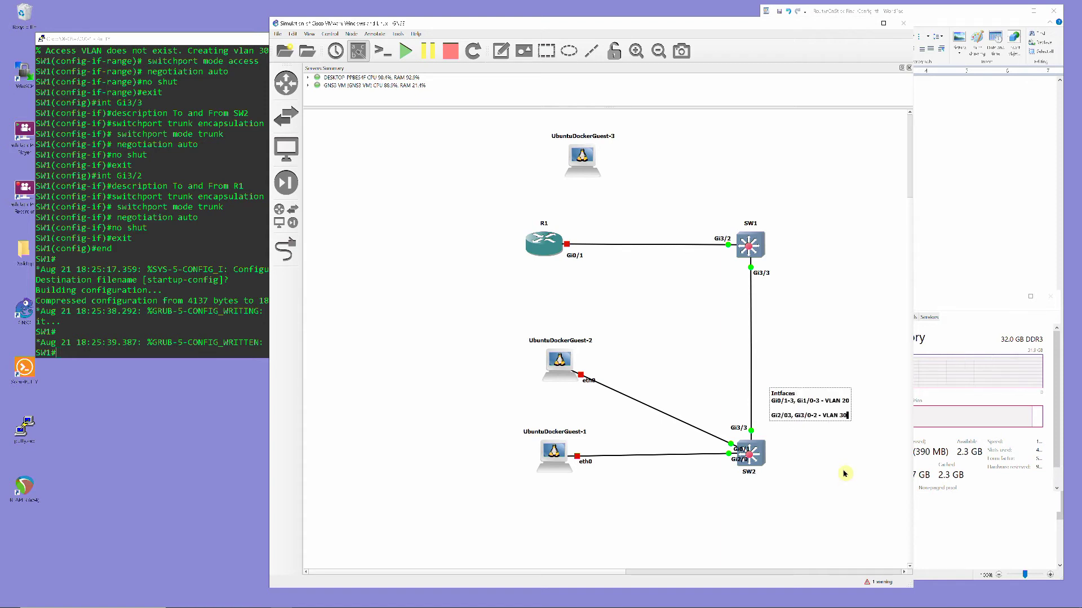
click(840, 440)
- Duplicate the note beside SW1, listing Gi0/1-3, Gi1/0-3 as VLAN 10, Gi2/0-3 as VLAN 20, Gi3/0-1 as VLAN 30, and correct SW2's note to Gi2/0-3
right_click(833, 418)
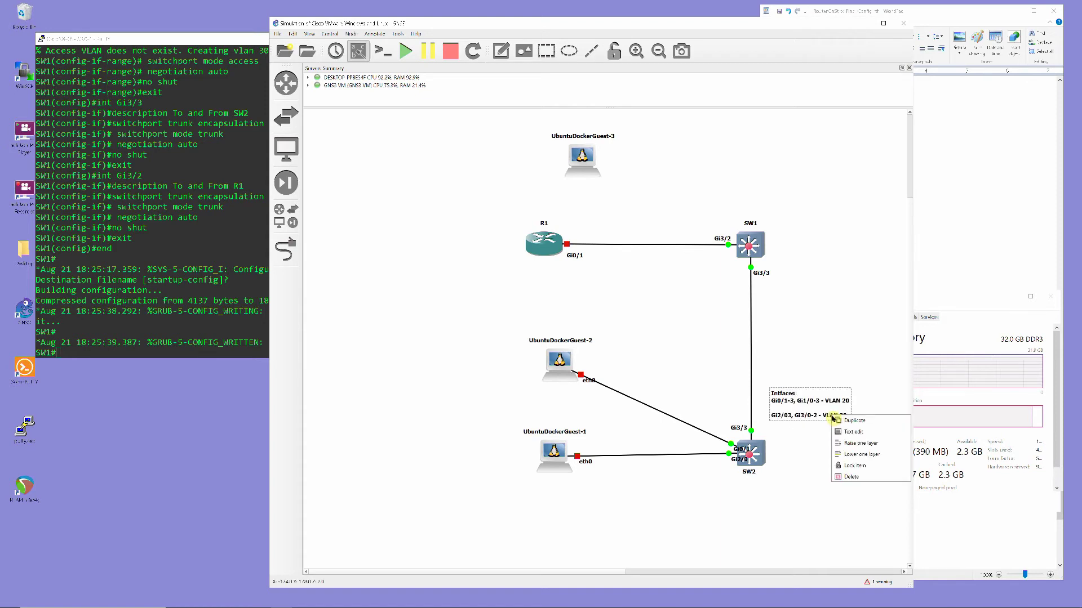
click(848, 424)
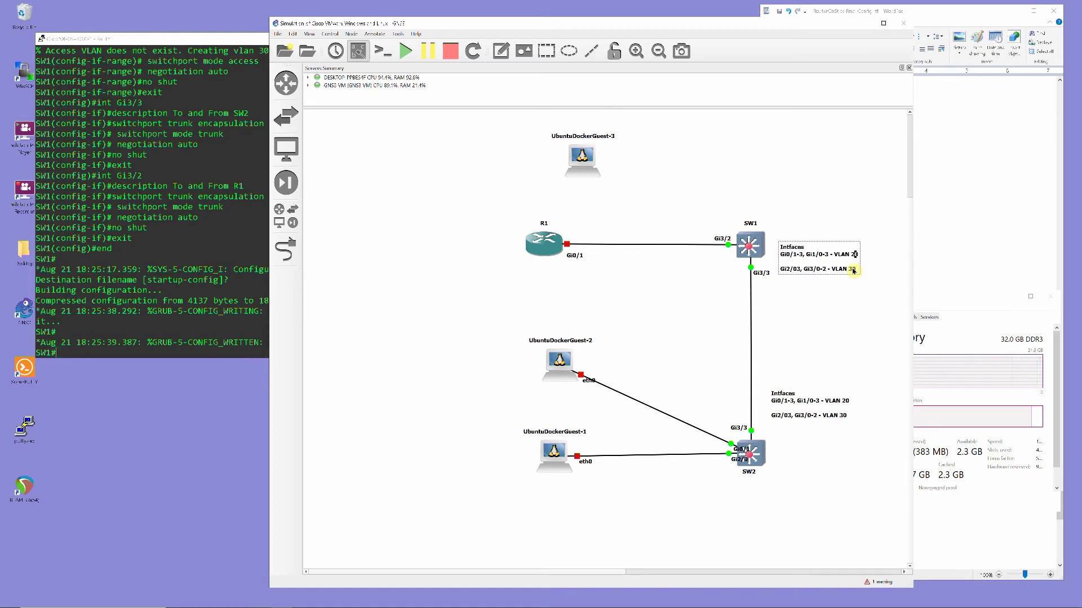
key(BackSpace)
text(1)
key(ctrl+v)
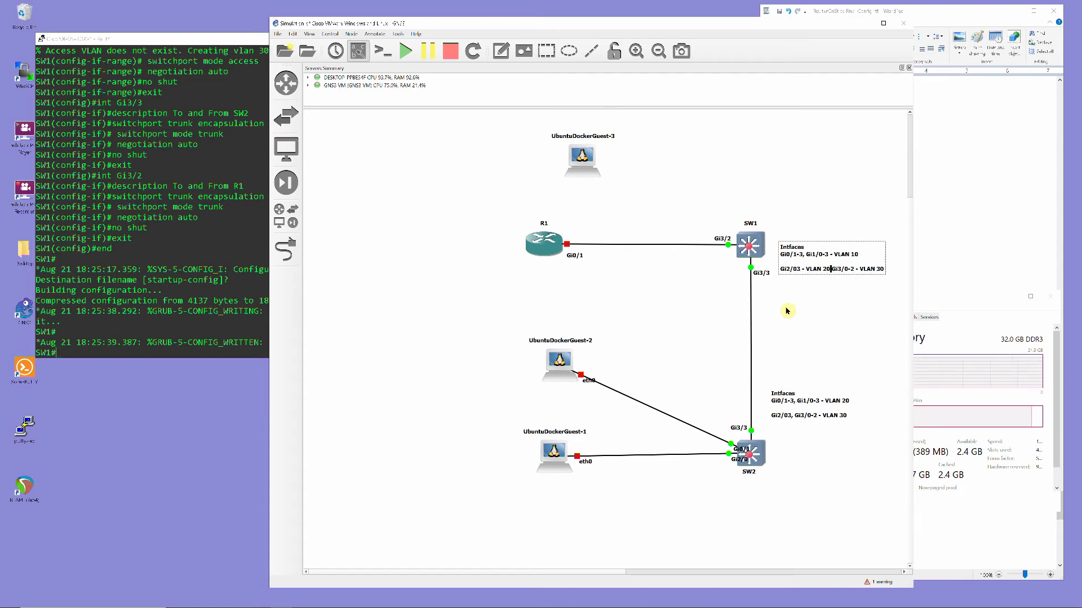
key(Return)
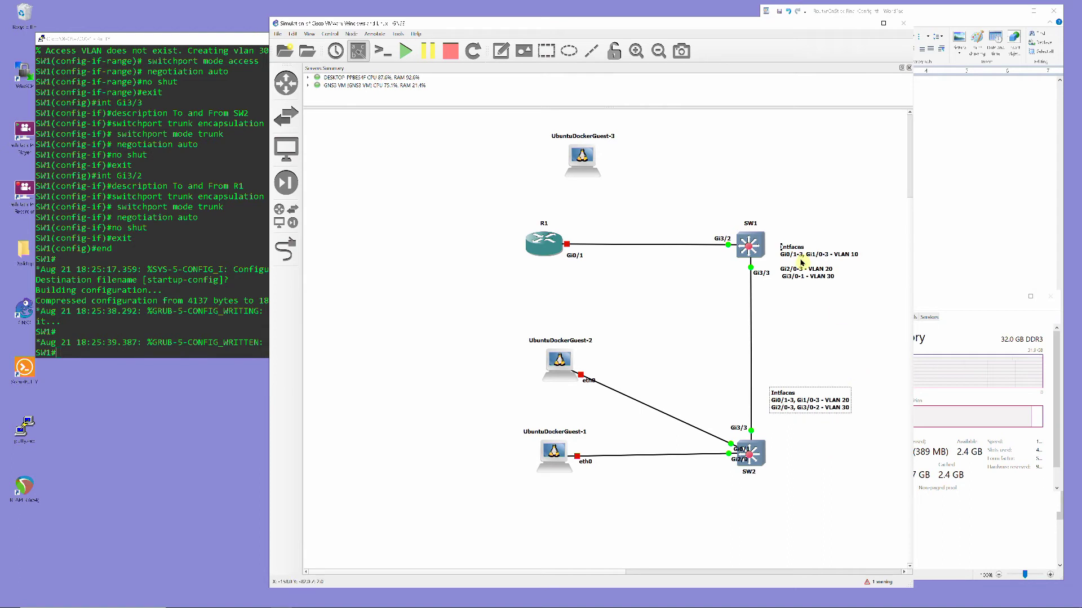
click(803, 264)
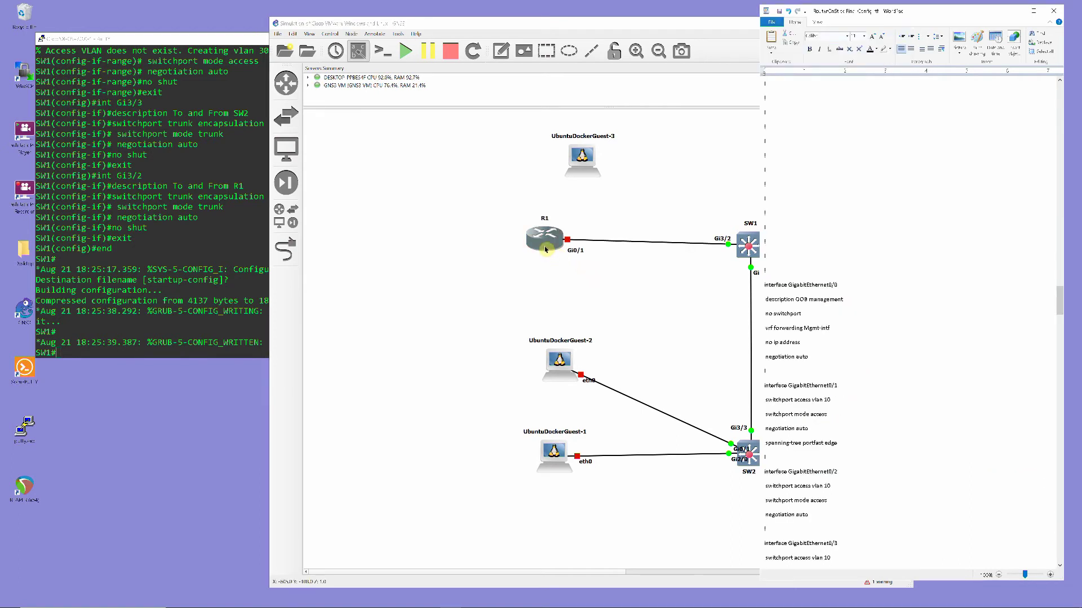
- Start router R1 in the topology and close SW1's console window
right_click(546, 249)
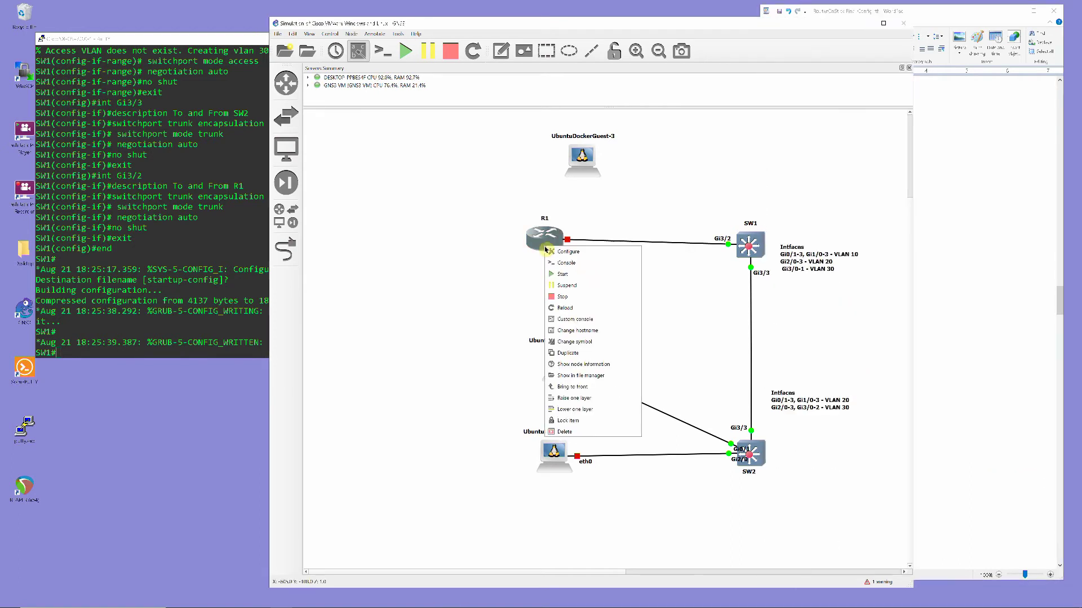
click(554, 275)
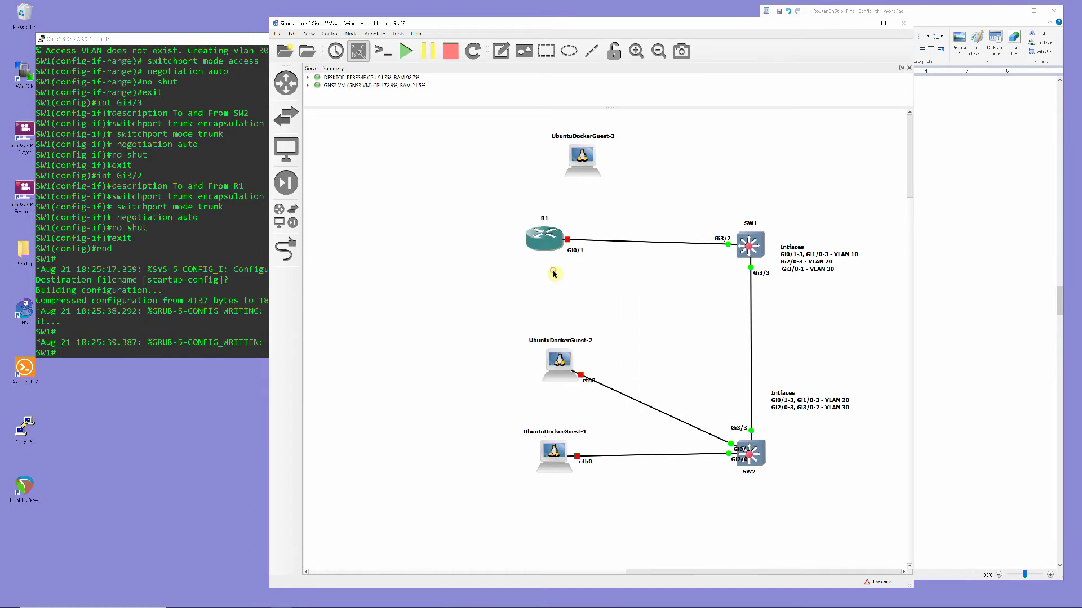
click(175, 41)
click(540, 38)
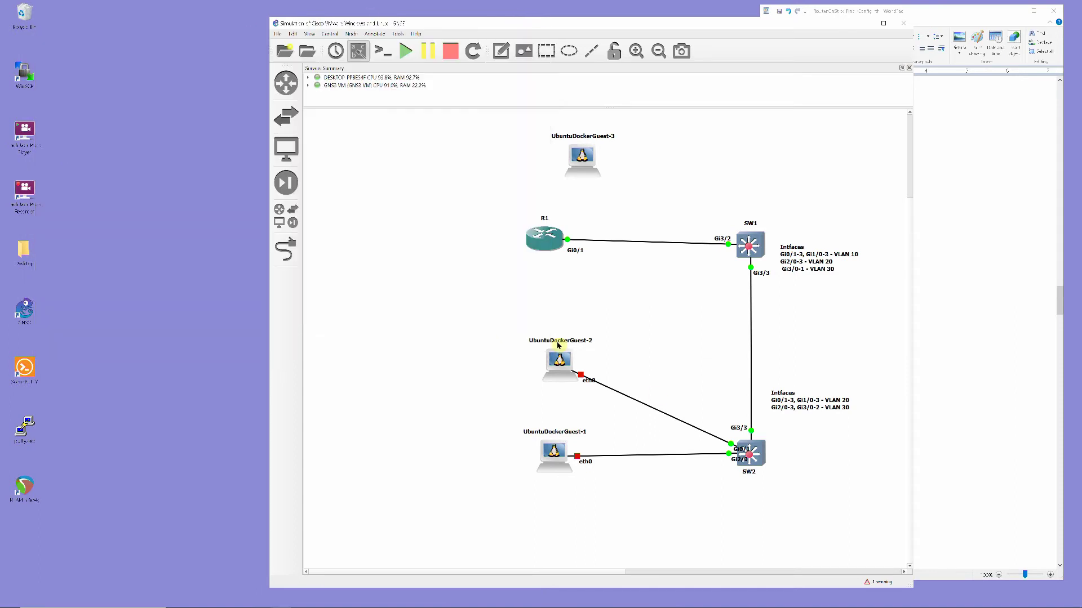
- Start UbuntuDockerGuest-2 and UbuntuDockerGuest-1 in the GNS3 topology
right_click(550, 353)
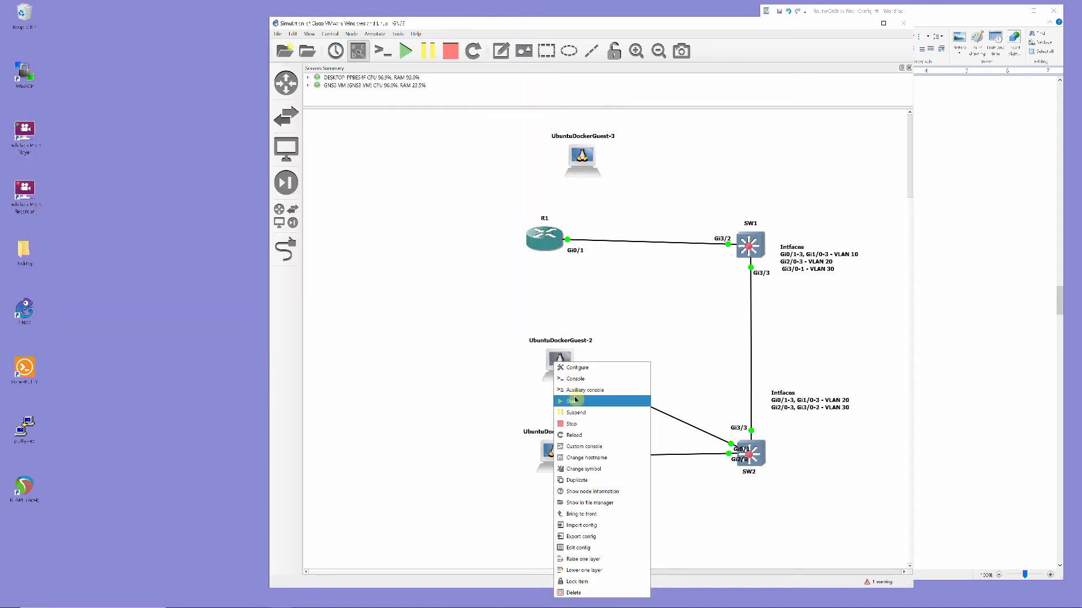
click(571, 399)
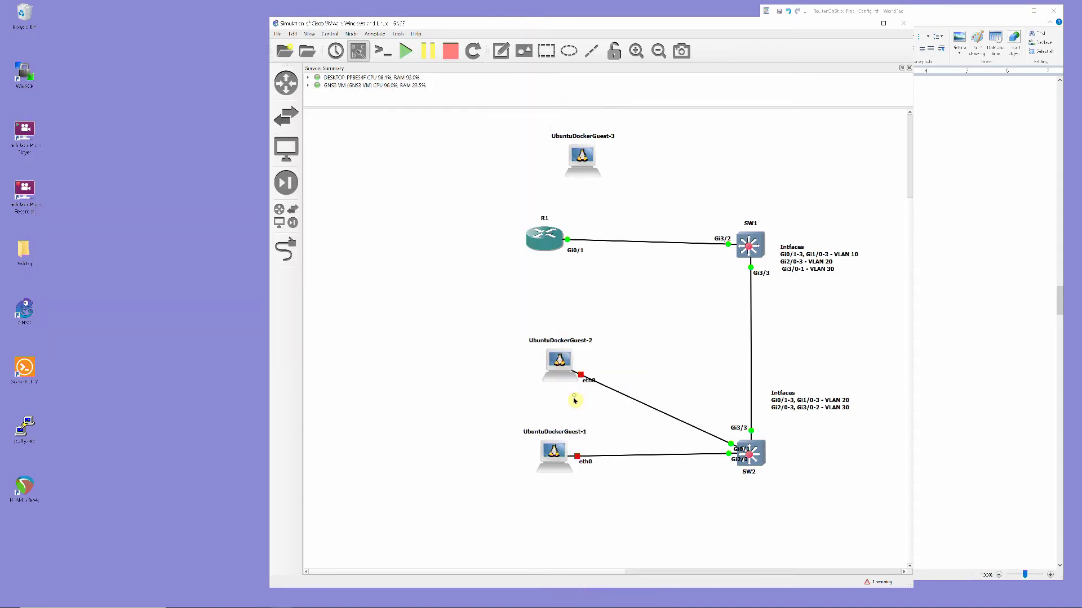
right_click(555, 448)
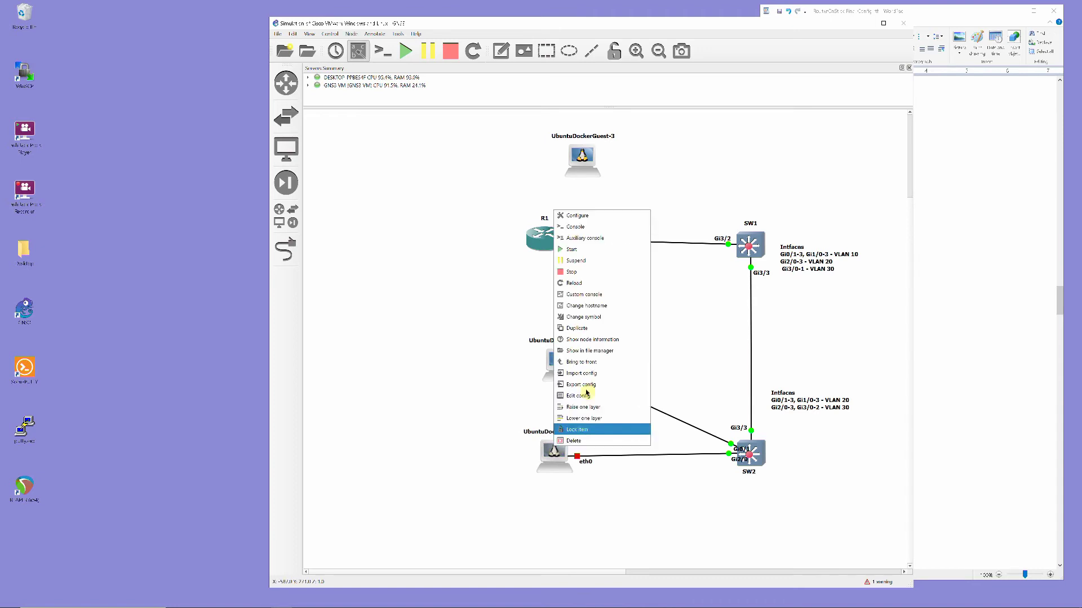
click(572, 250)
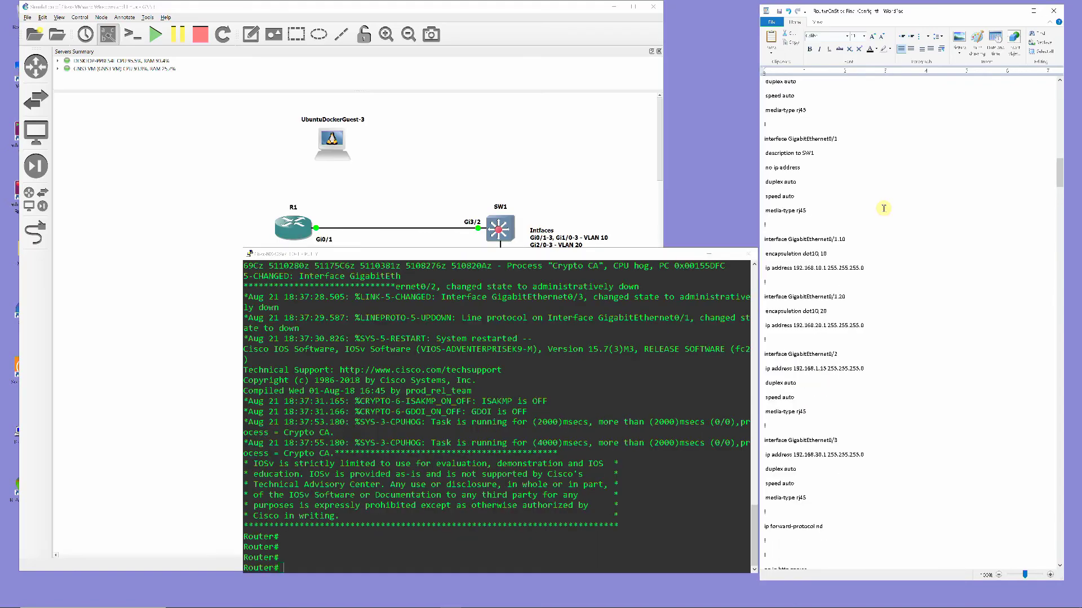
- Enter global configuration mode on the router's console and set its hostname to R1
scroll(884, 209, down, 15)
click(378, 560)
text(con)
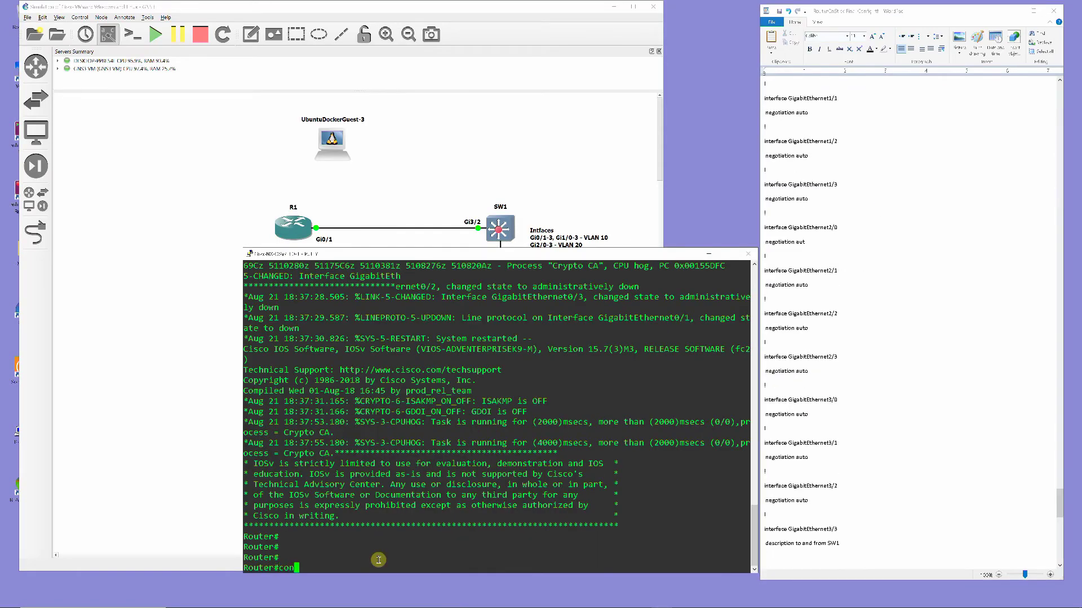
text(fig t)
key(Return)
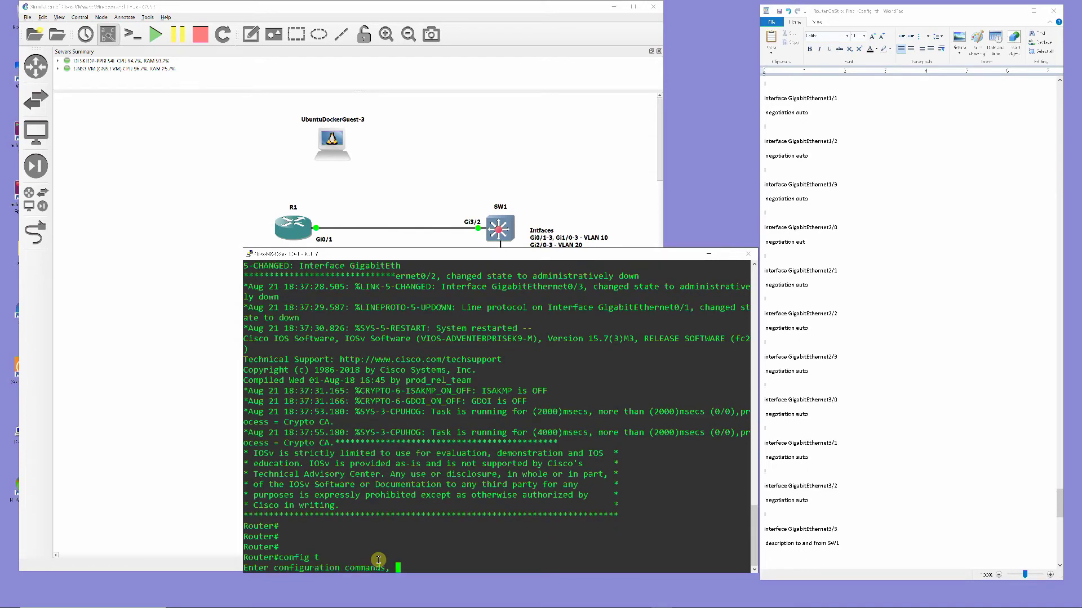
text(h)
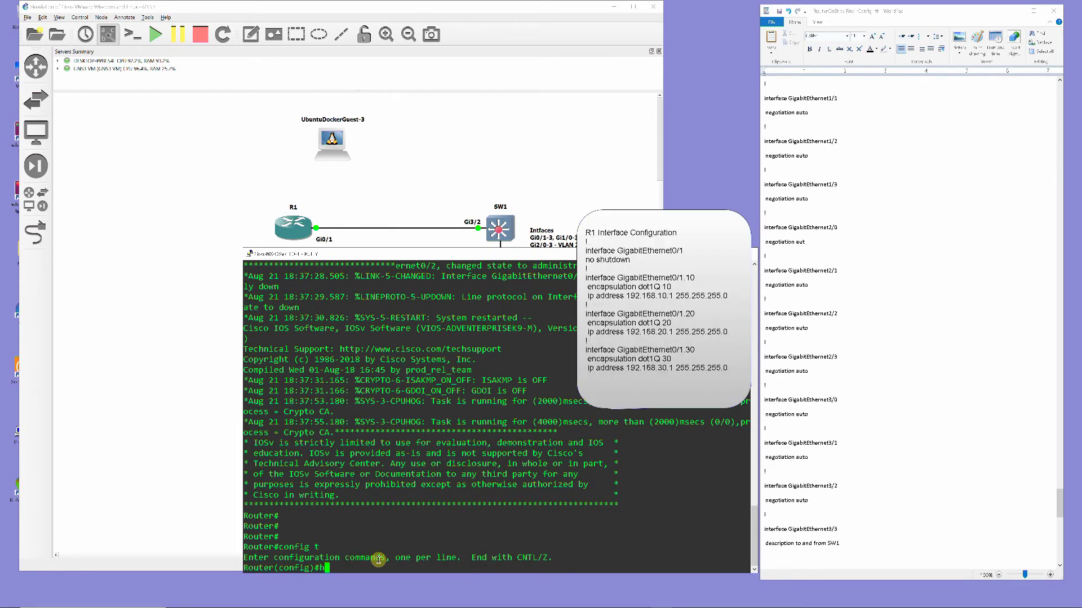
text(ostname R1)
key(Return)
- Enable R1's Gi0/1 interface with no shut and exit the interface configuration, bringing up the R1 interface section in the WordPad file
scroll(904, 378, up, 10)
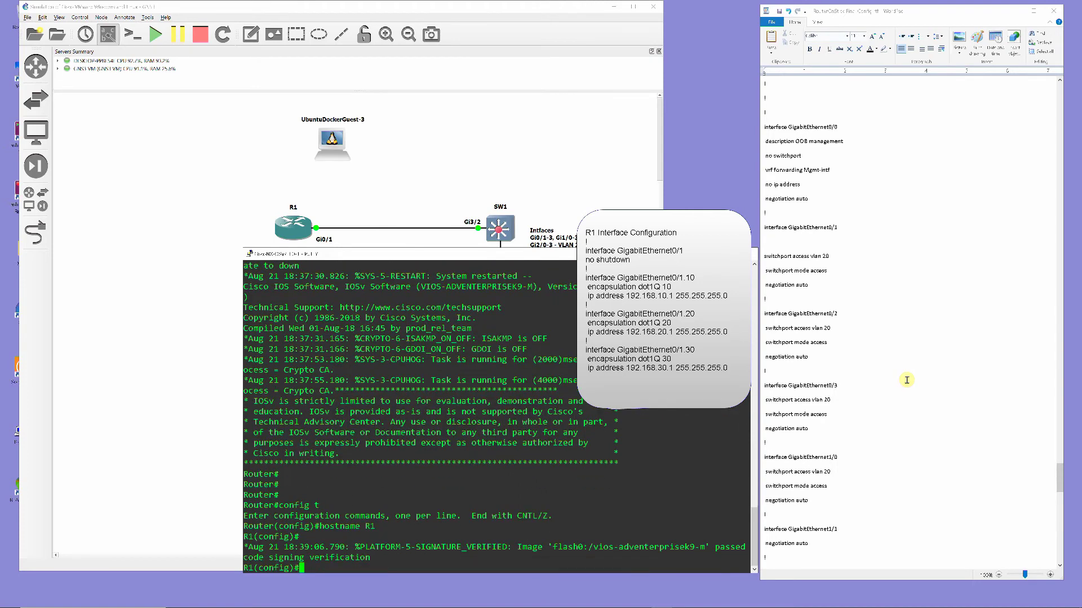
text(int Gi0/)
text(1)
key(Return)
text(n)
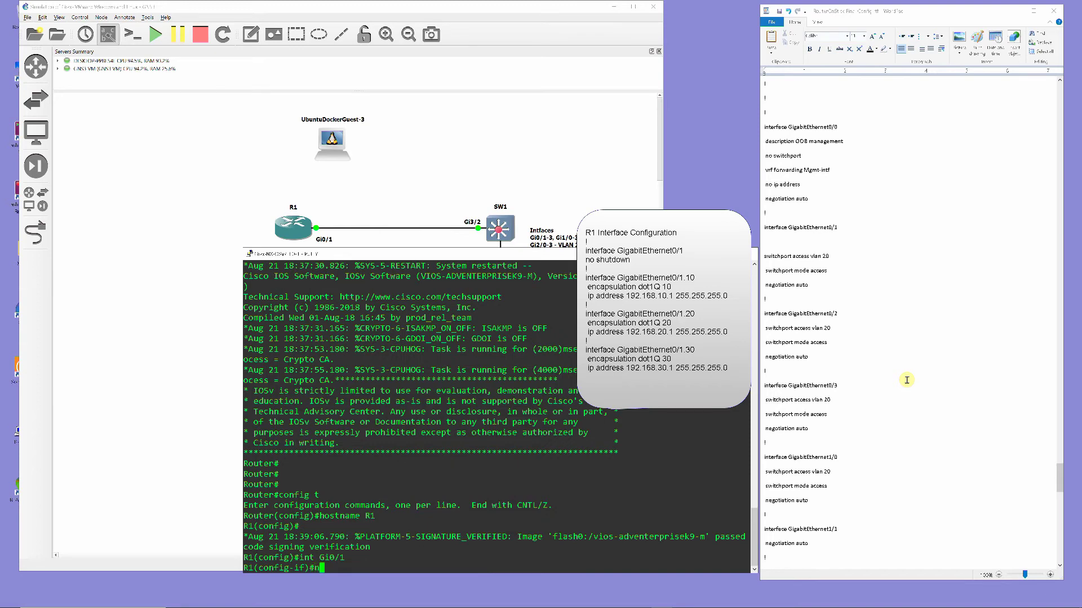
text(o shut)
key(Return)
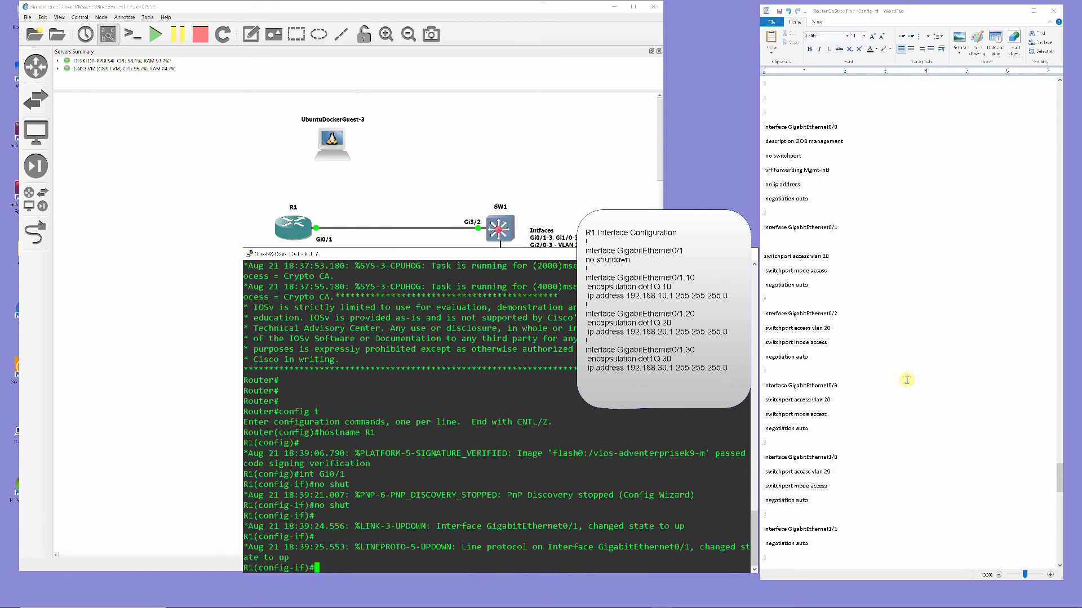
scroll(907, 380, up, 10)
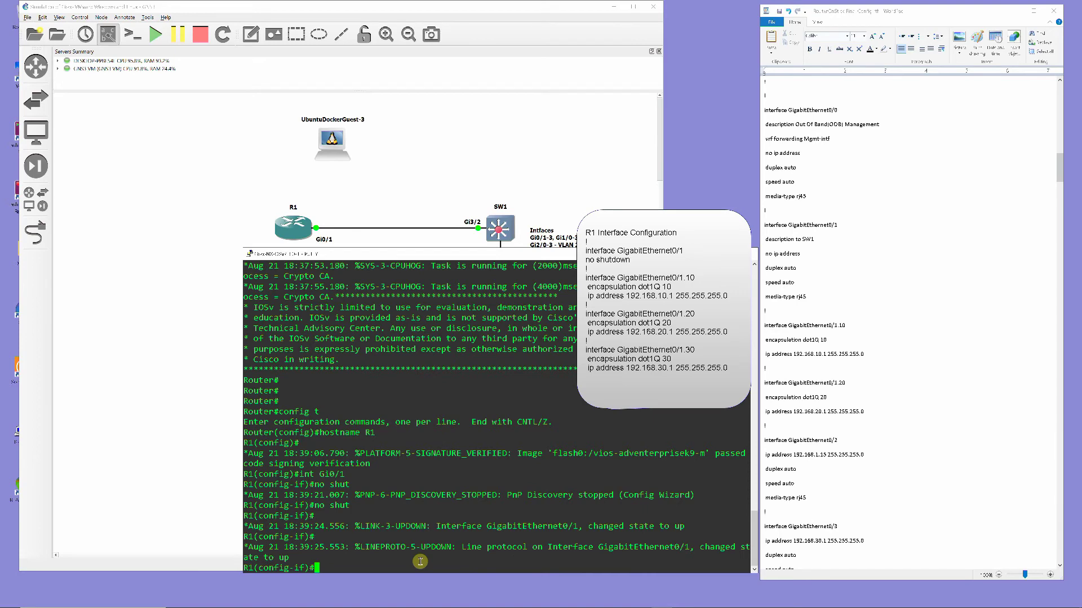
text(exit)
key(Return)
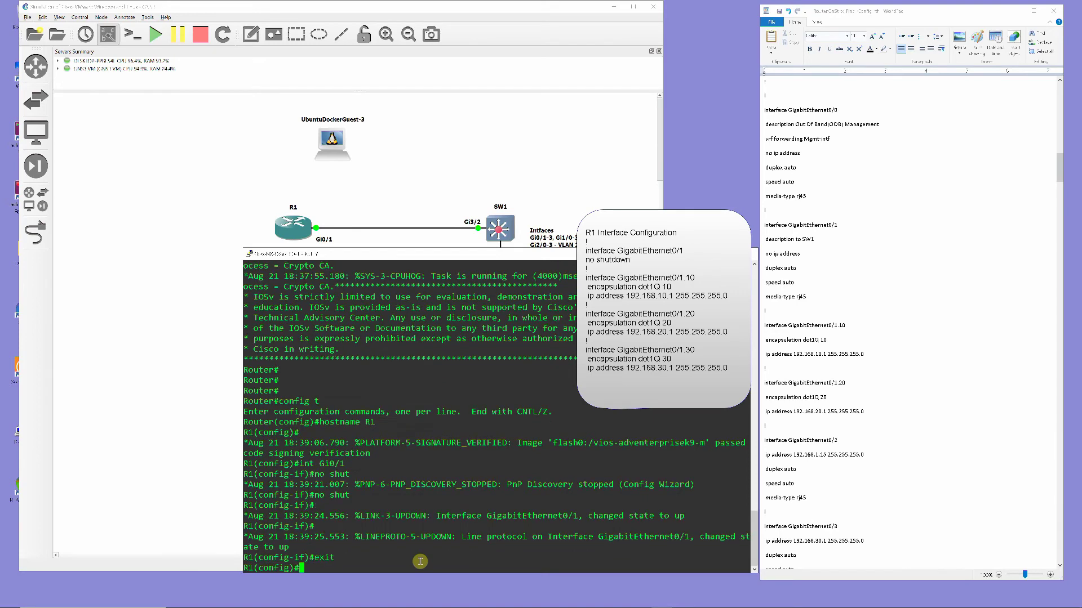
- Create subinterface Gi0/1.10 on R1 and paste its dot1Q 10 encapsulation and IP address 192.168.10.1 255.255.255.0 from the WordPad file
text(int Gi0/1.10)
key(Return)
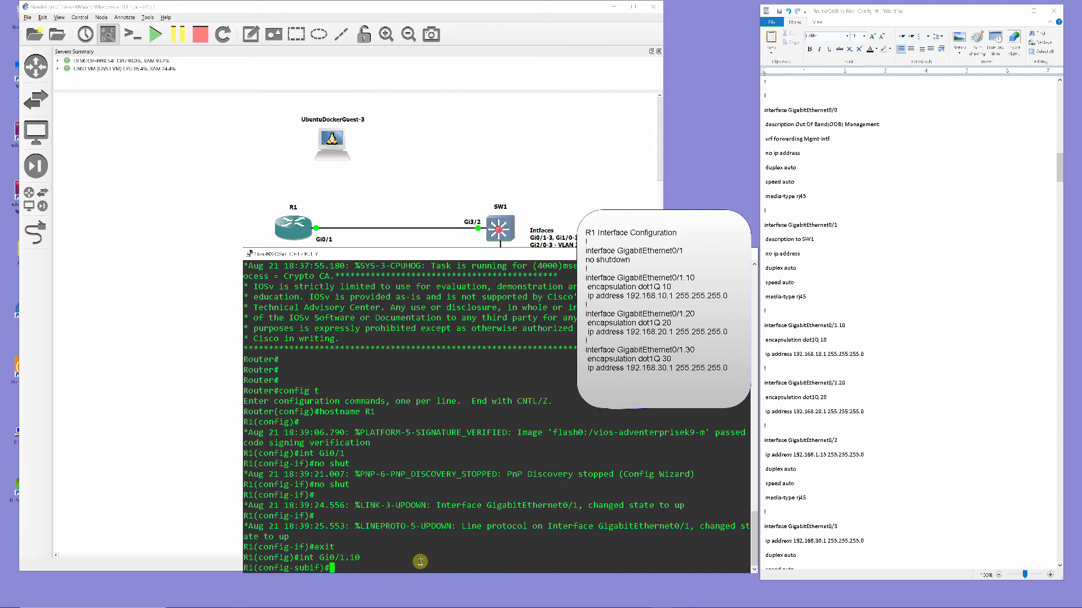
click(780, 345)
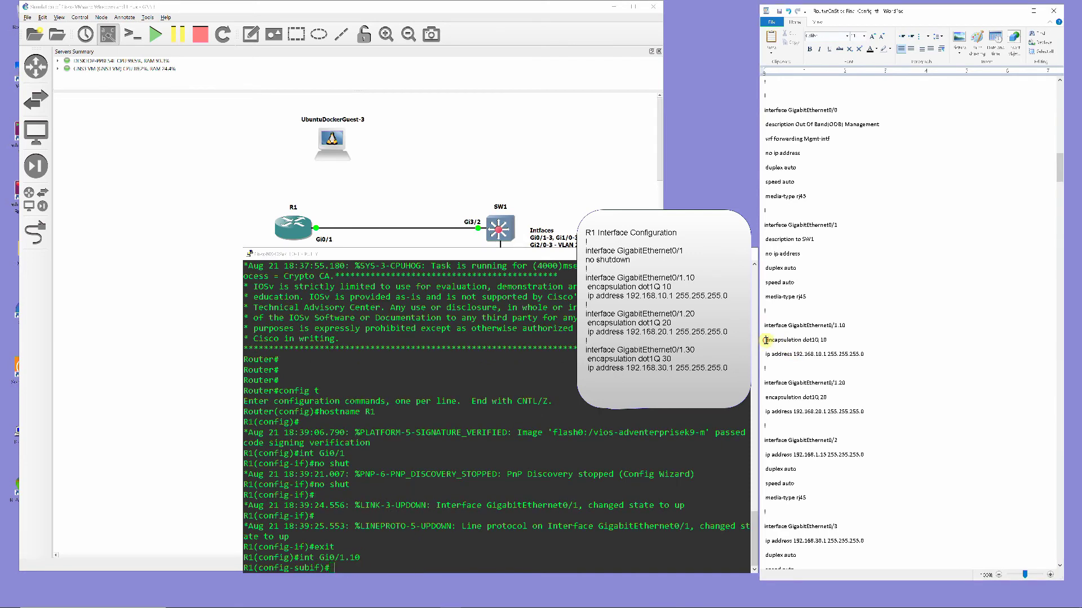
drag(766, 340, 867, 357)
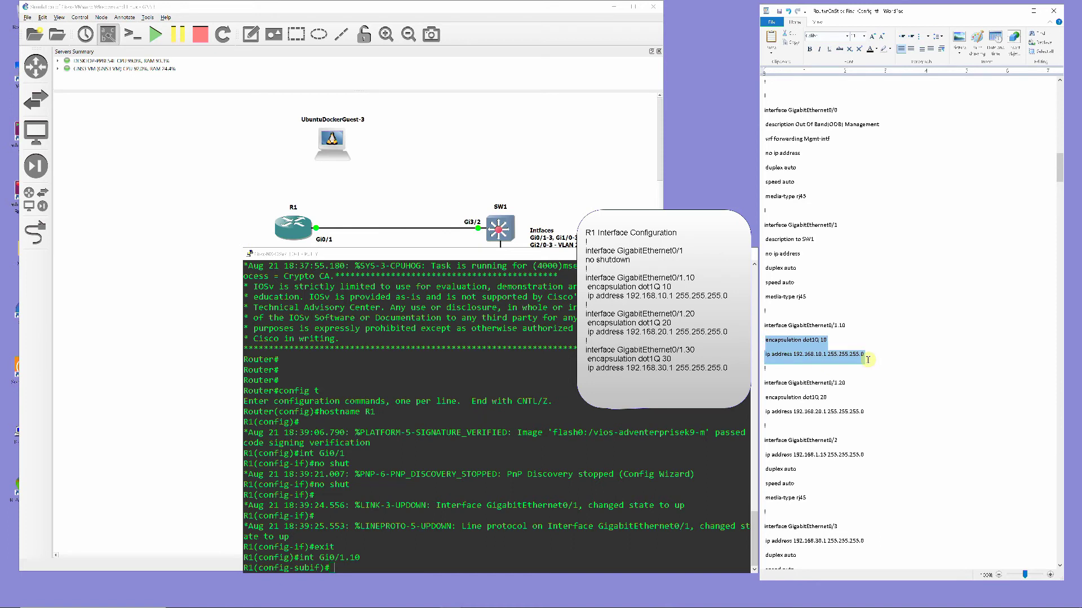
right_click(799, 353)
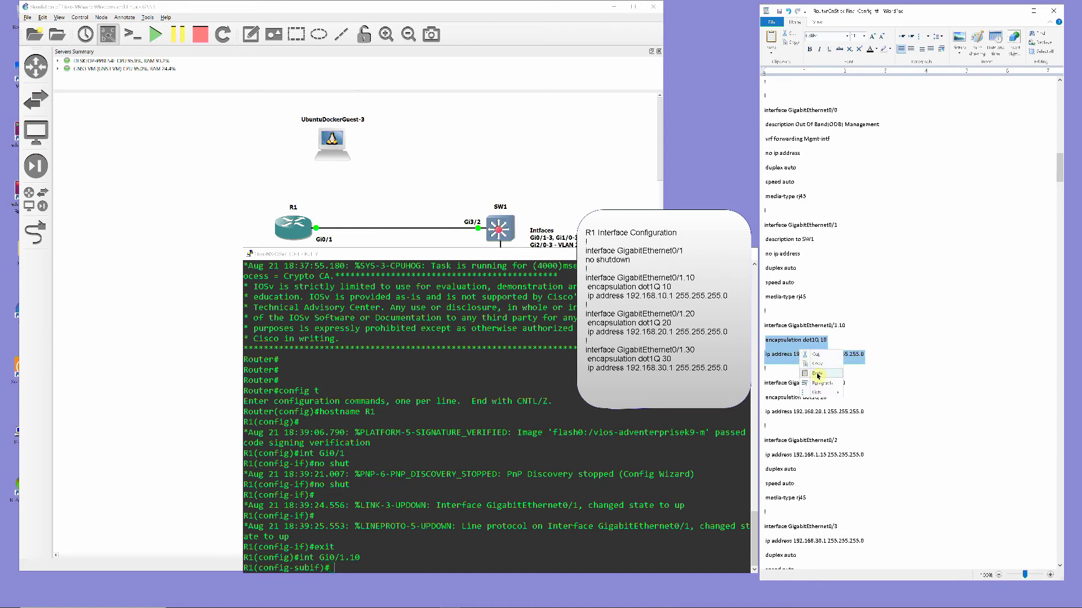
click(817, 368)
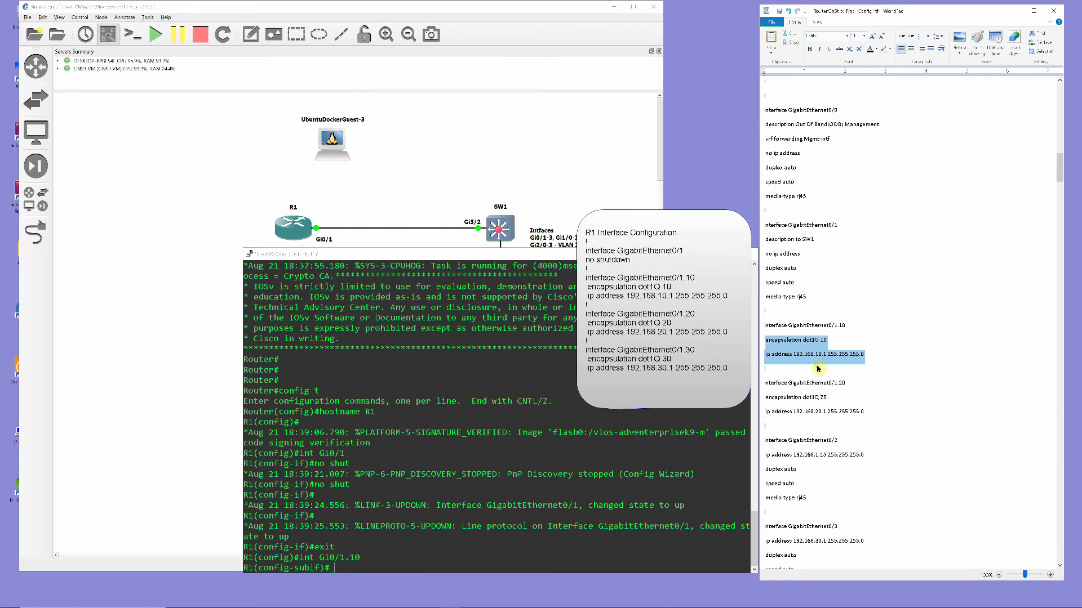
right_click(335, 568)
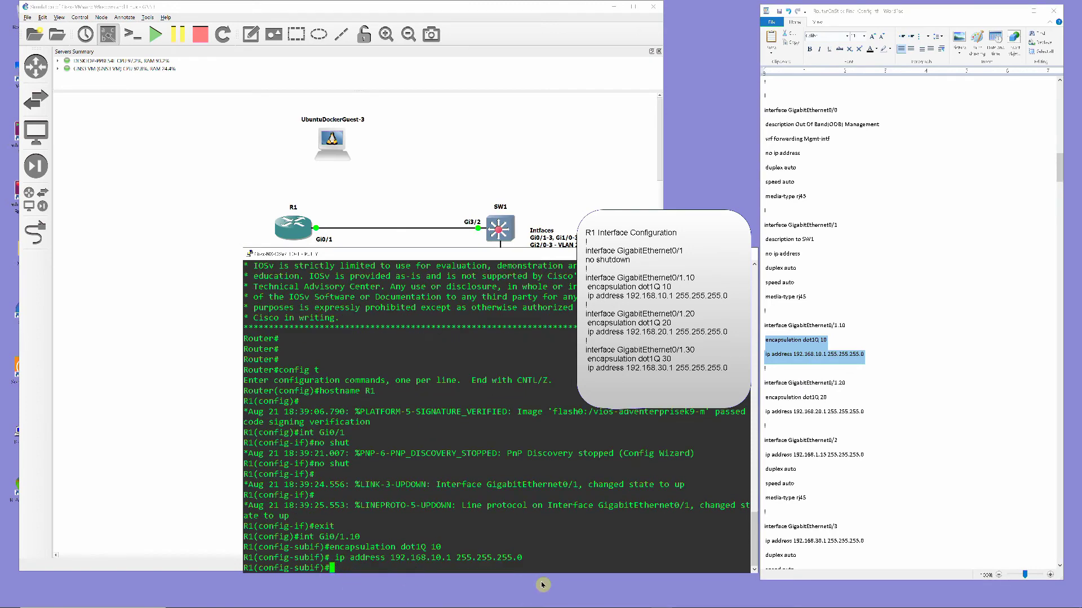
- Enable subinterface Gi0/1.10 with no shut and exit to global configuration mode
text(no shut)
key(Return)
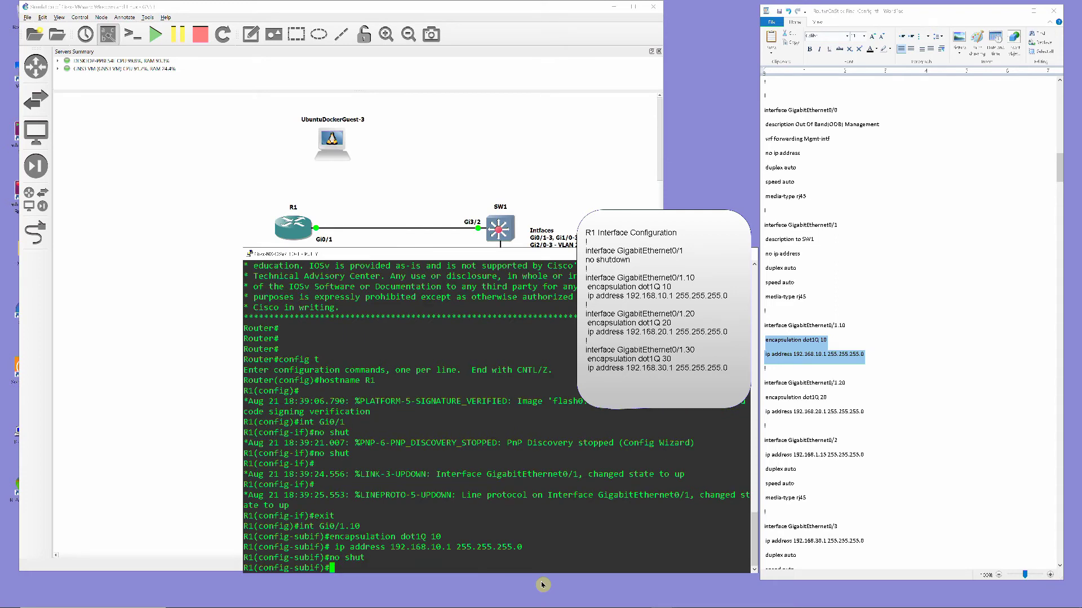
text(exit)
key(Return)
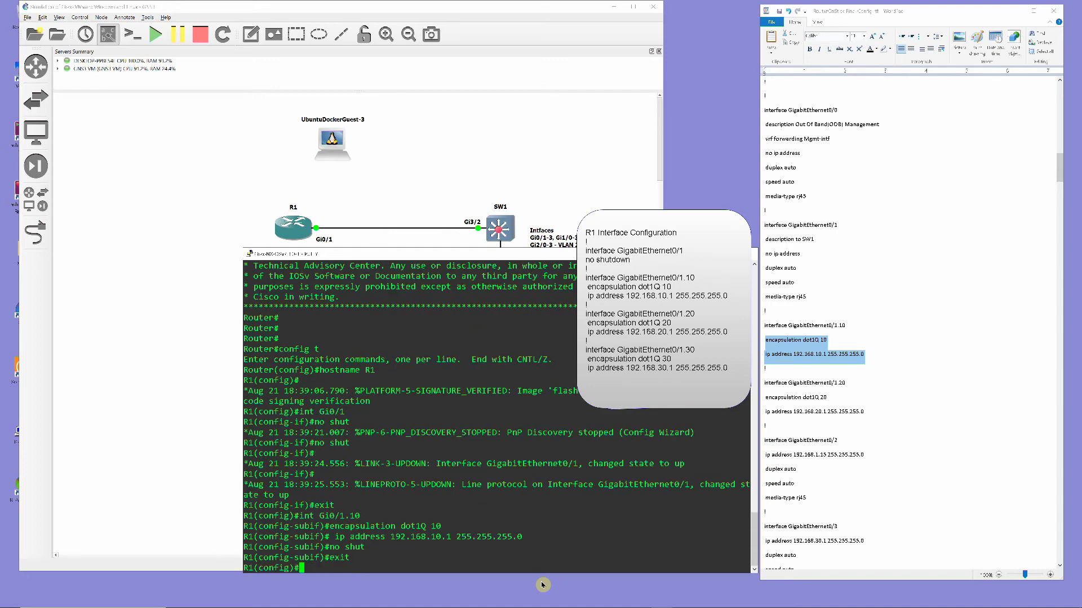
- Create R1's subinterface Gi0/1.20 by reusing the earlier int Gi0/1.10 command with the number changed to 20
text(exit)
key(Up)
key(Up)
key(Up)
key(Up)
key(Up)
key(Left)
key(BackSpace)
text(2)
key(Return)
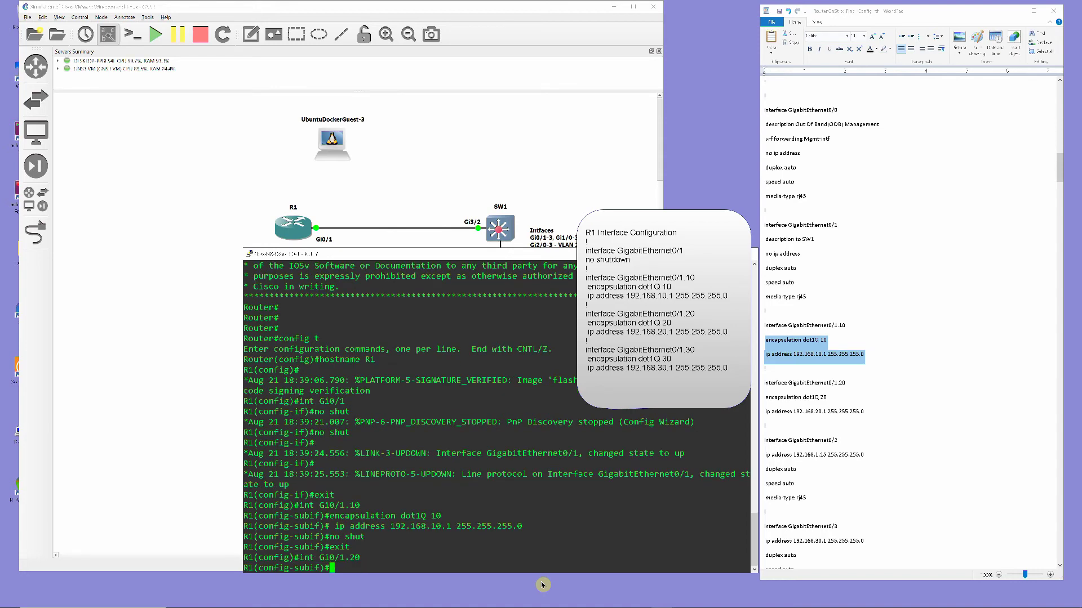
- Copy the encapsulation dot1Q 20 and IP address 192.168.20.1 255.255.255.0 lines from the WordPad file into the Gi0/1.20 configuration
drag(765, 396, 866, 413)
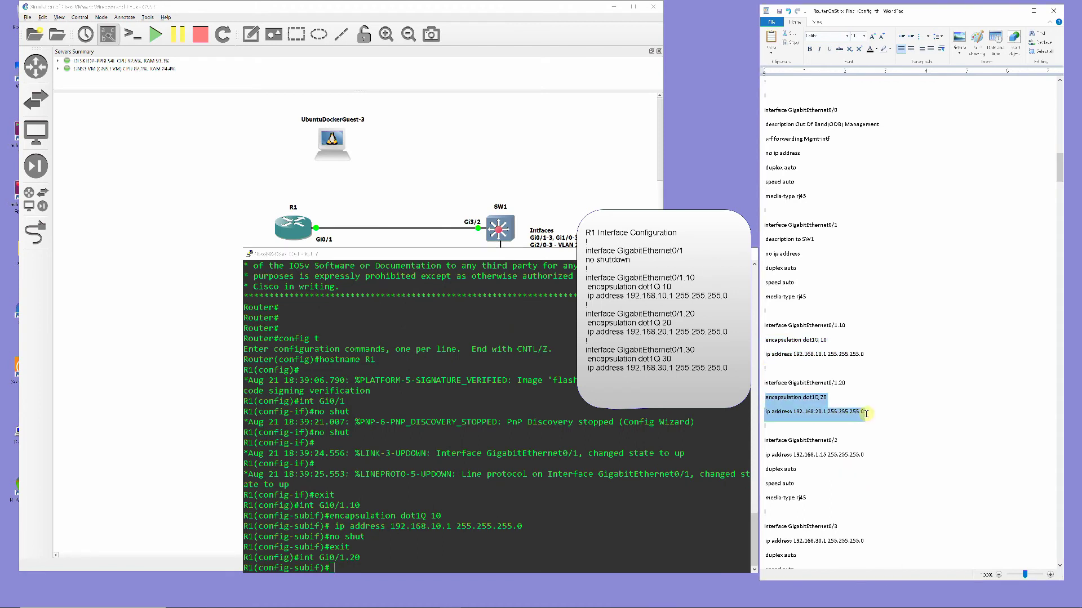
right_click(816, 414)
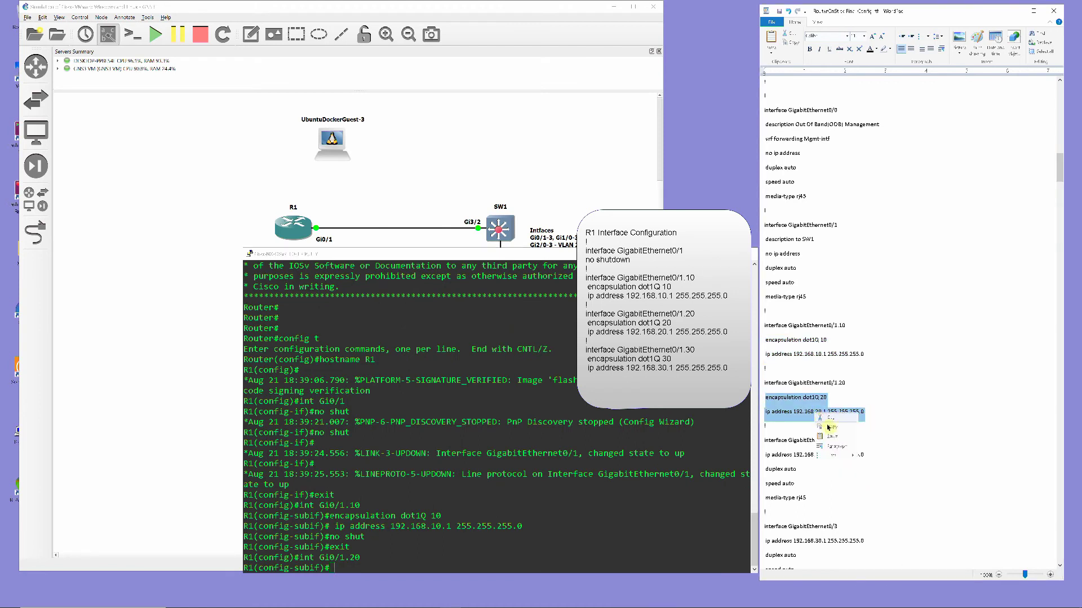
click(833, 427)
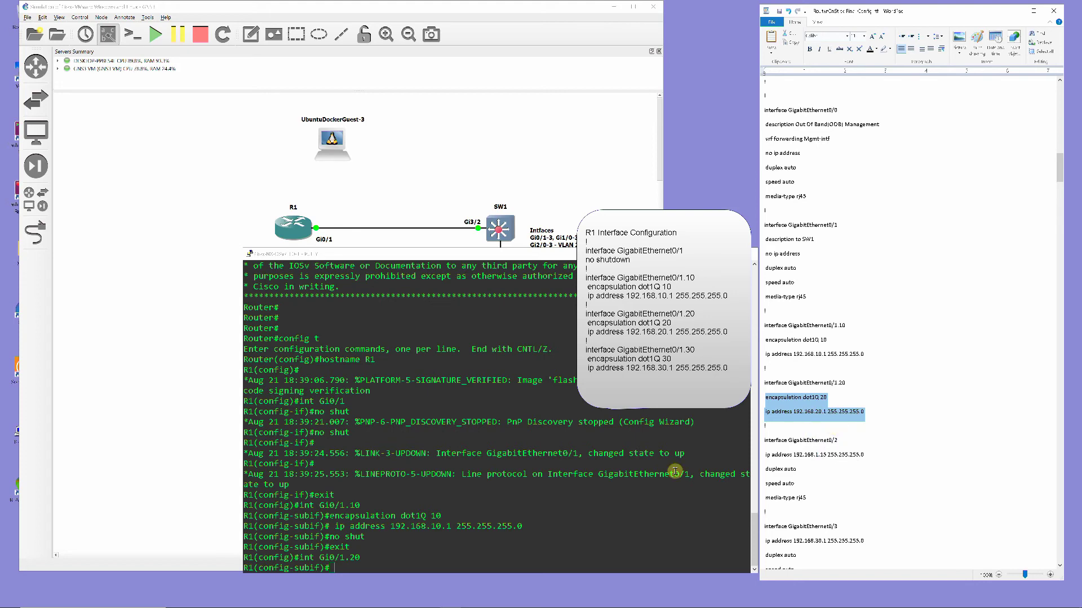
right_click(339, 566)
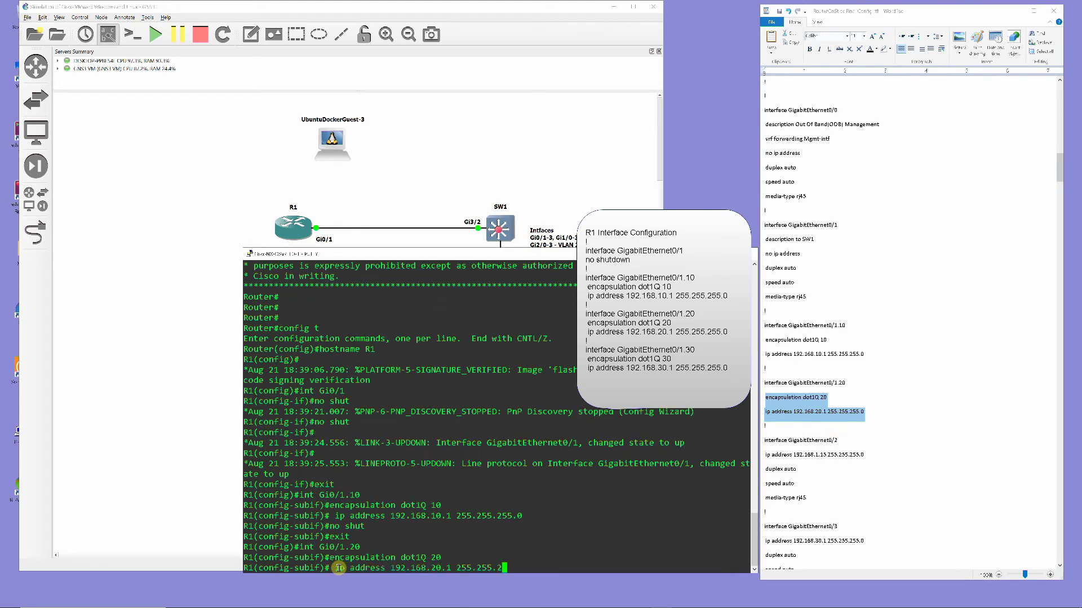
- Enable subinterface Gi0/1.20 with no shut and exit to global configuration mode
text(n)
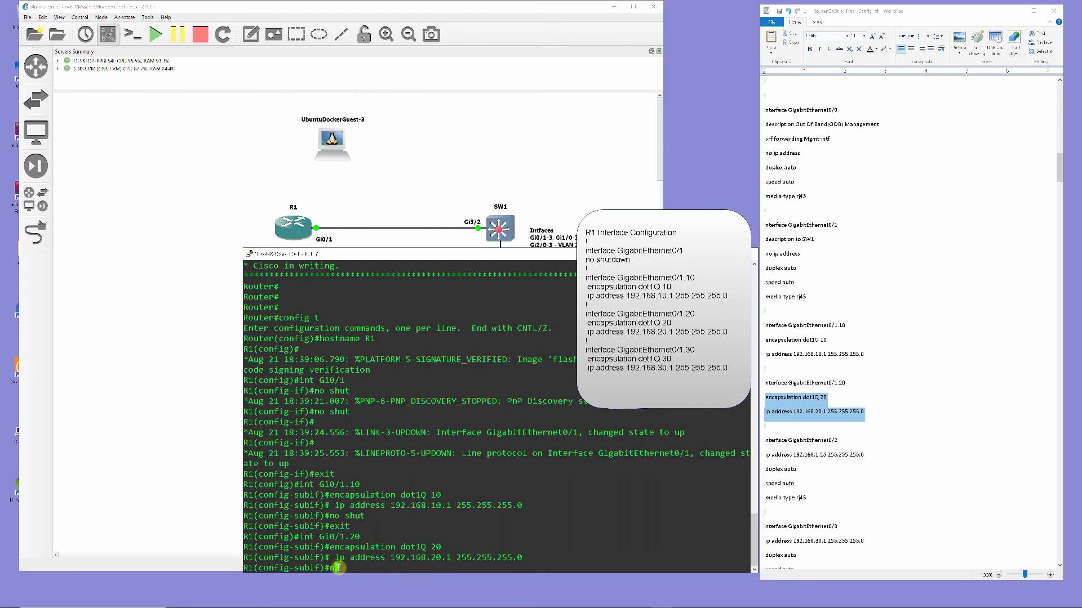
text(o shut)
key(Return)
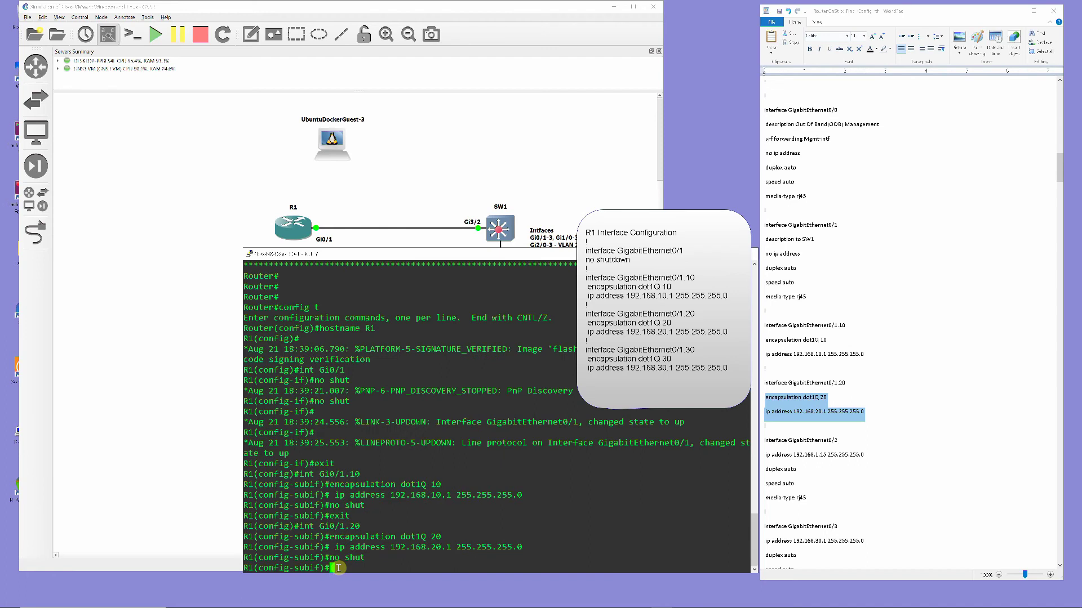
text(exit)
key(Return)
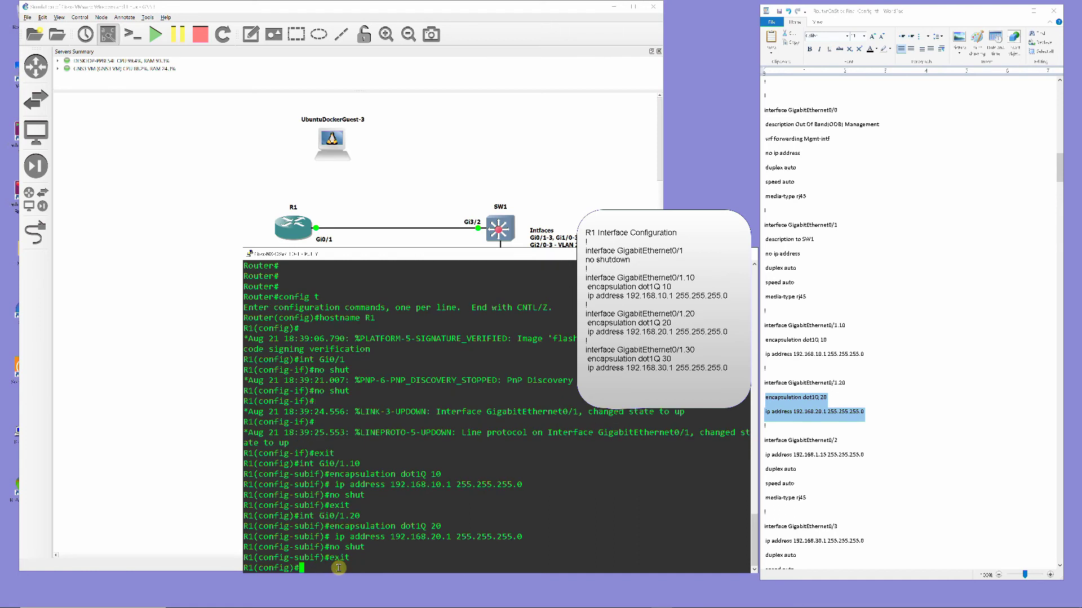
- Create R1's subinterface Gi0/1.30 by reusing the earlier int Gi0/1.20 command with the number changed to 30
text(encapsulation dot1Q 20)
key(Up)
key(Up)
key(Up)
key(Up)
key(Up)
key(Left)
key(BackSpace)
text(3)
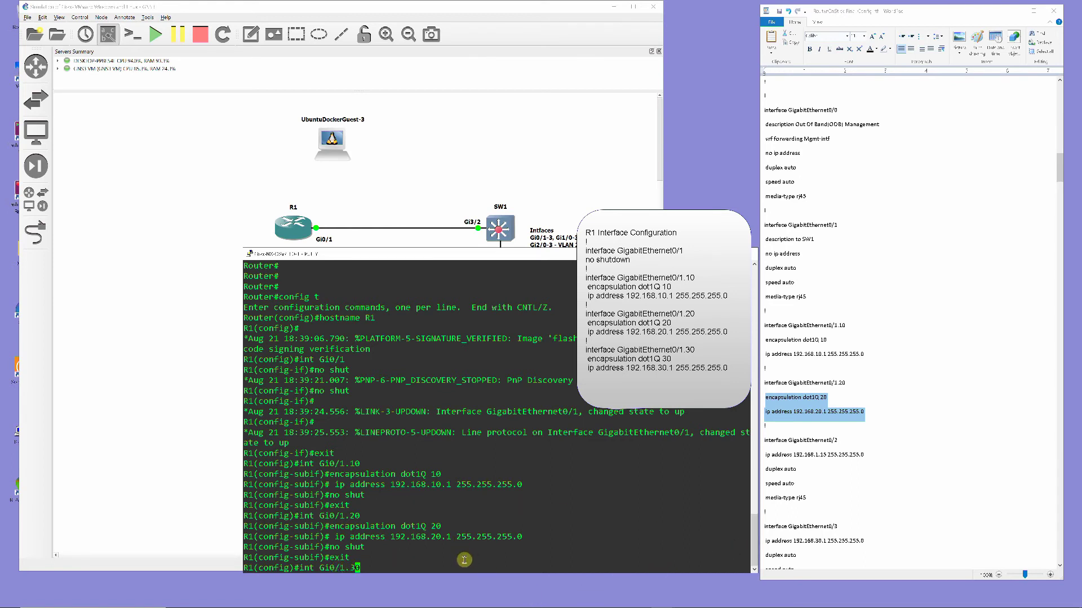
key(Return)
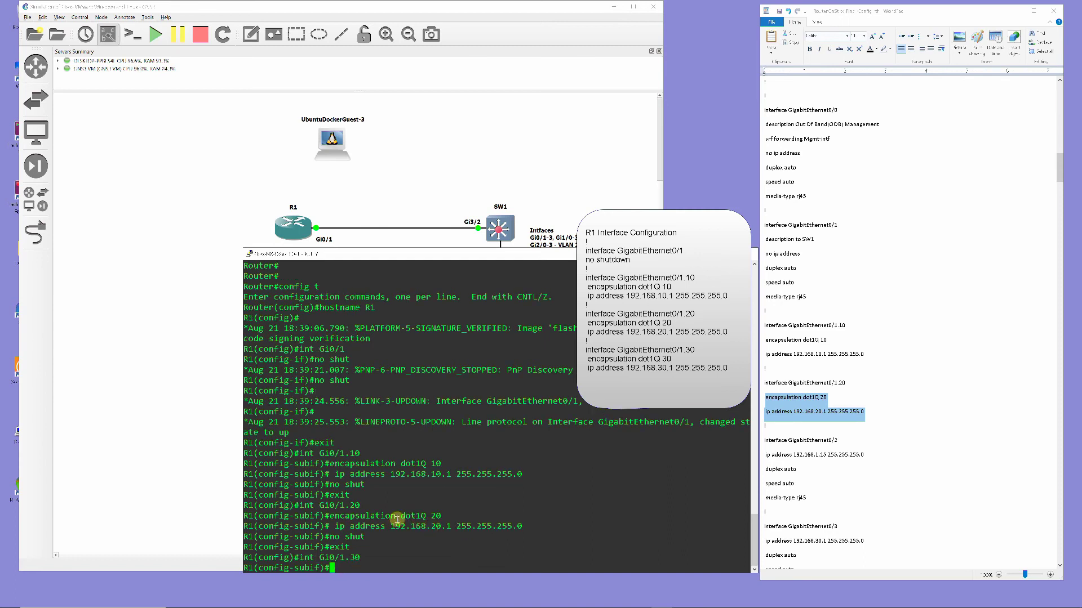
- Configure subinterface Gi0/1.30 with encapsulation dot1Q 30 and IP address 192.168.30.1 255.255.255.0
drag(330, 516, 426, 516)
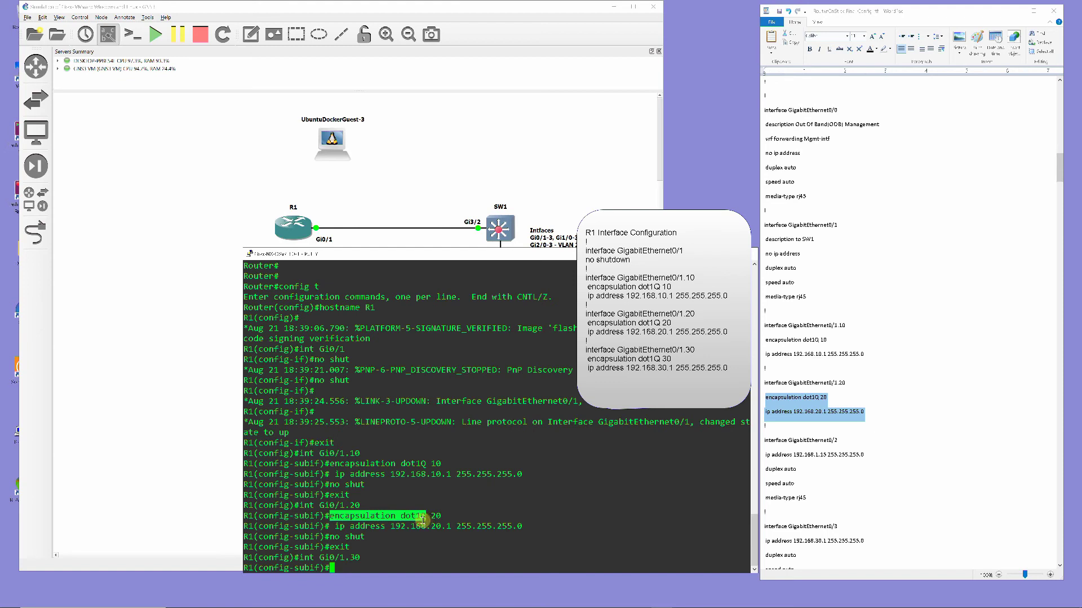
right_click(416, 520)
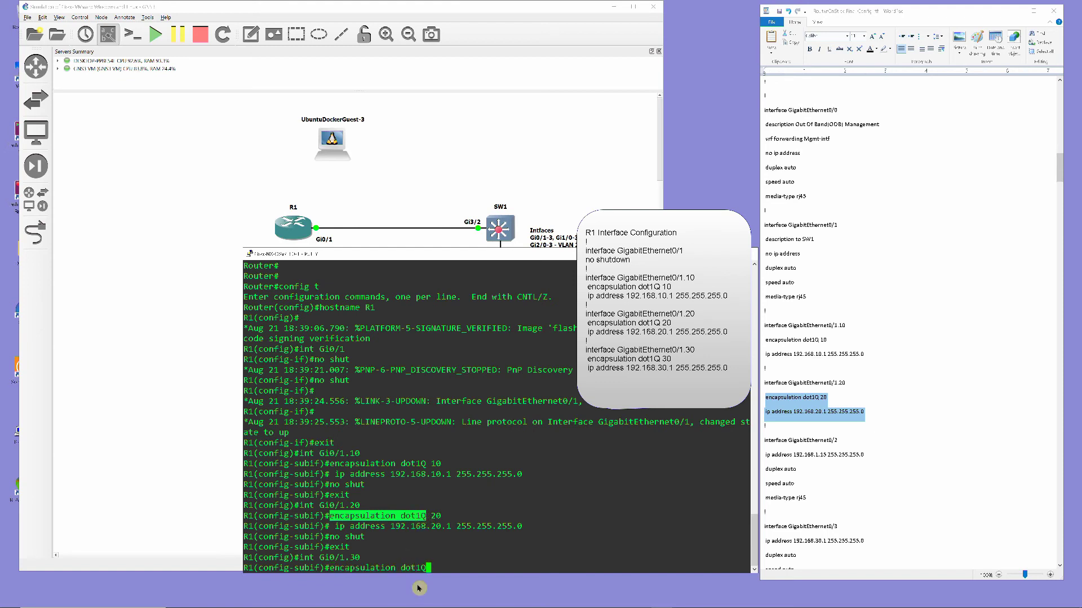
text(30)
key(Return)
text(i)
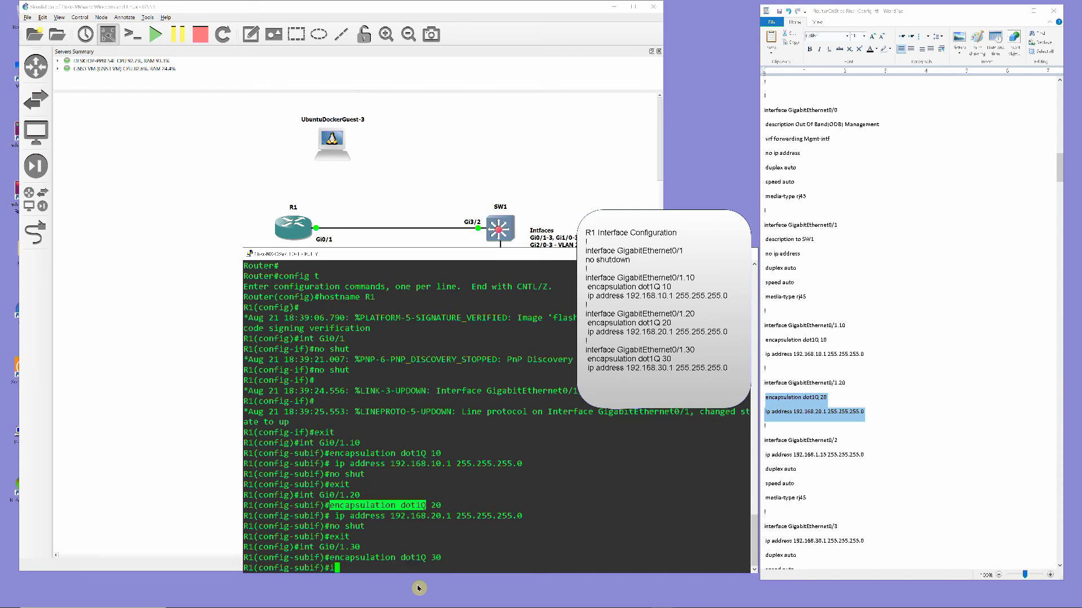
text(p address 192.168.30.1)
key(Return)
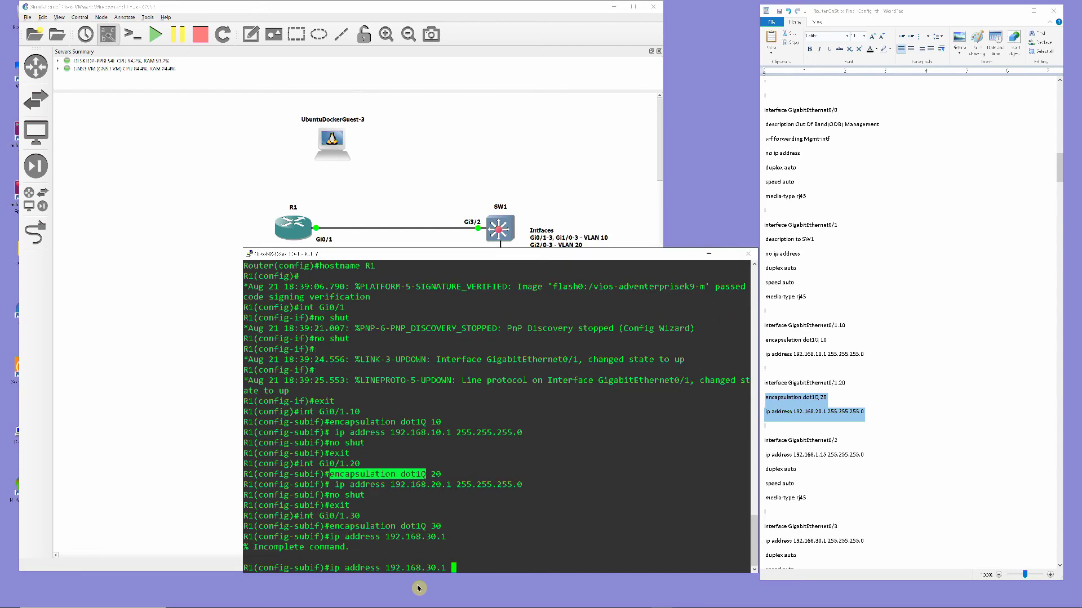
text(255.255.255.0)
key(Return)
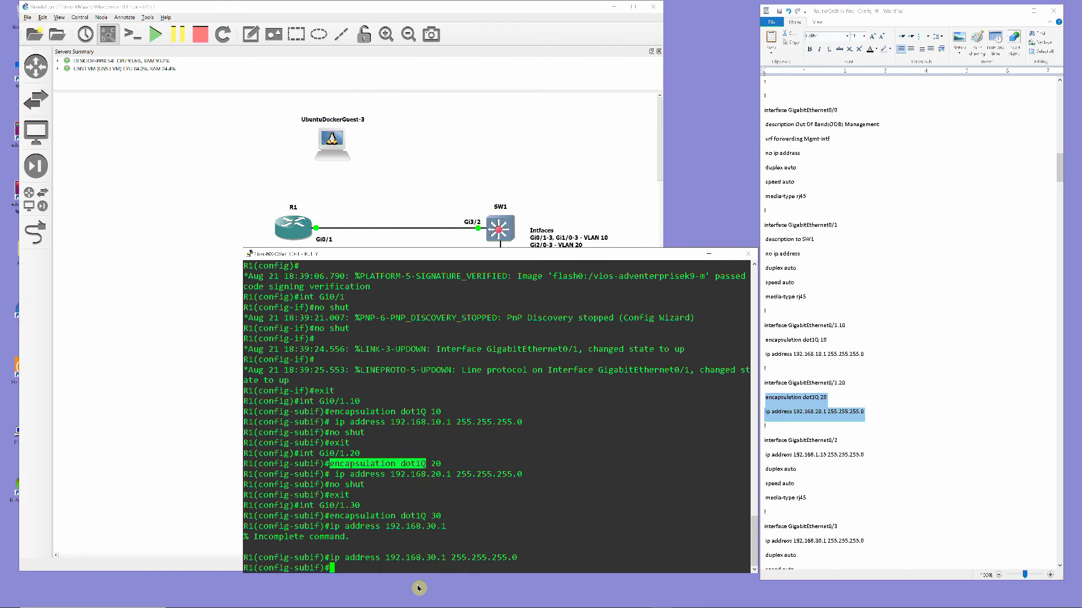
- Enable subinterface Gi0/1.30 with no shut and end the configuration session on R1
text(no shut)
key(Return)
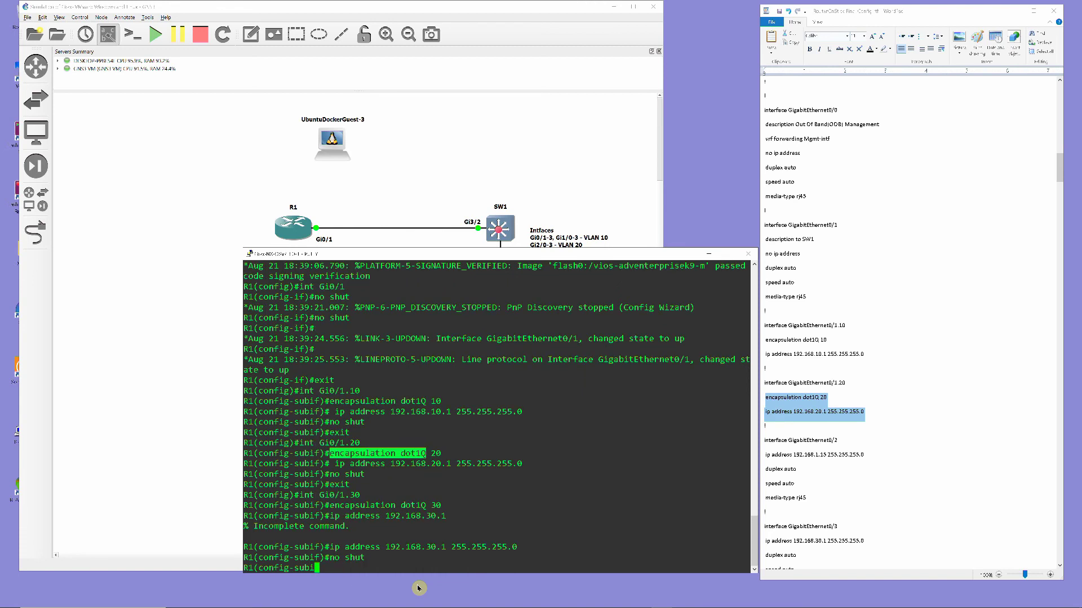
text(end)
key(Return)
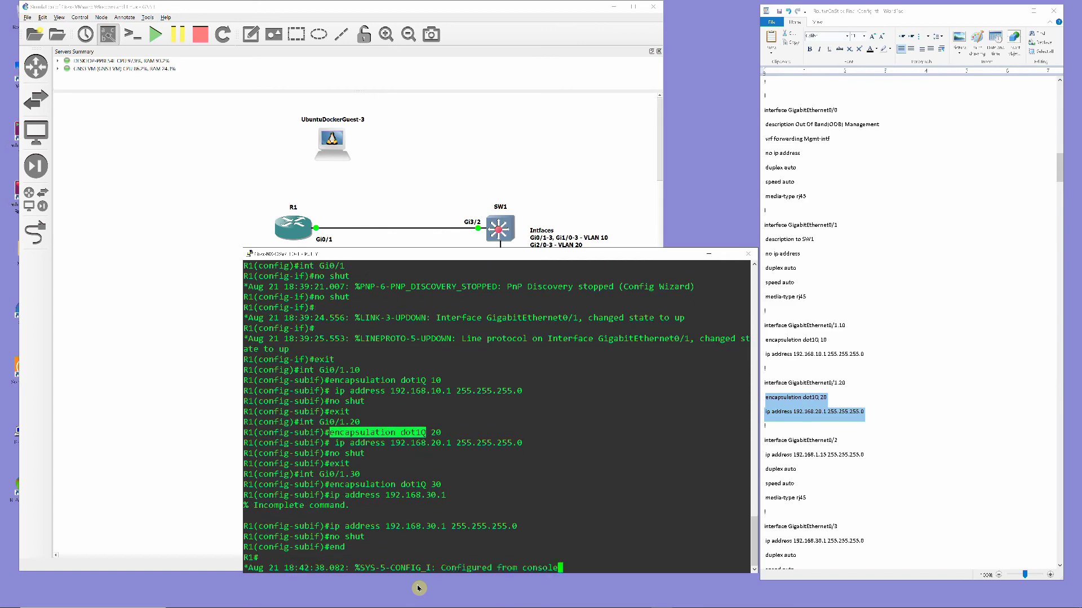
- Save R1's running configuration to startup-config and display its IP routing table with sh ip route
text(copy run start)
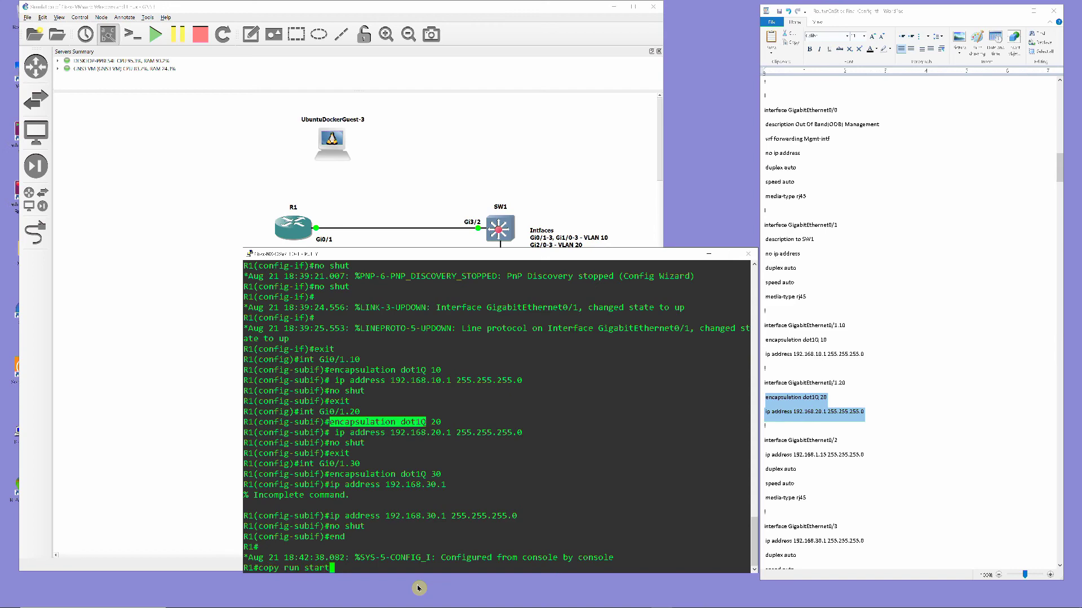
key(Return)
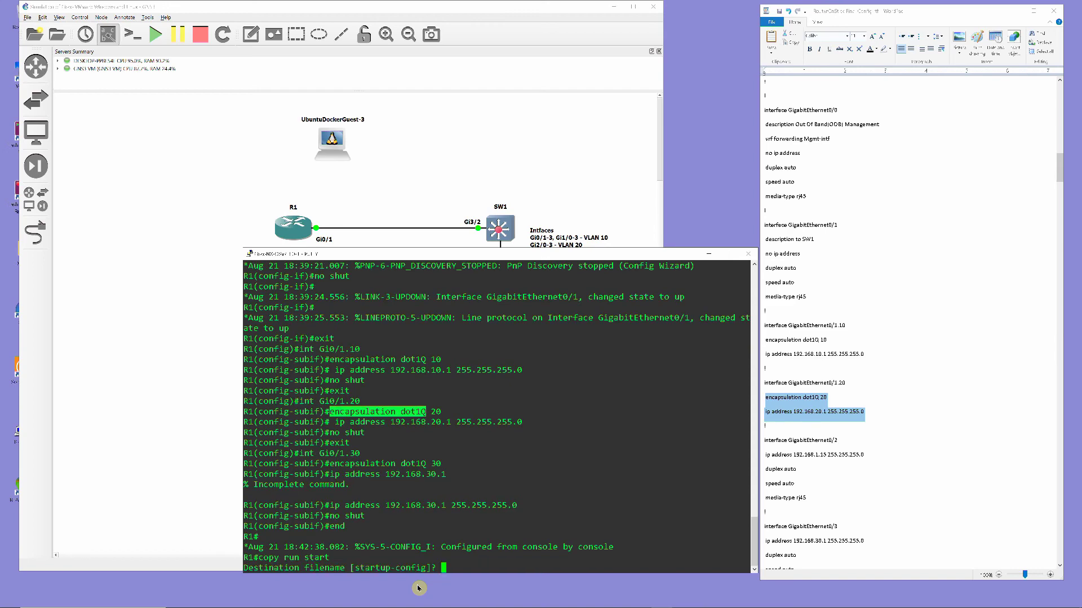
key(Return)
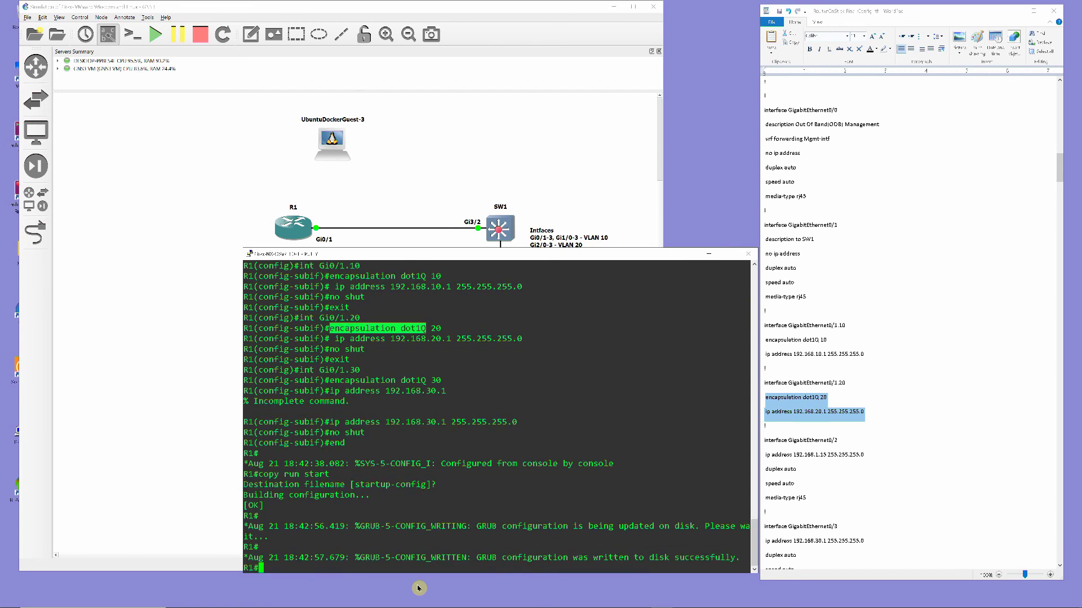
text(sh ip route)
key(Return)
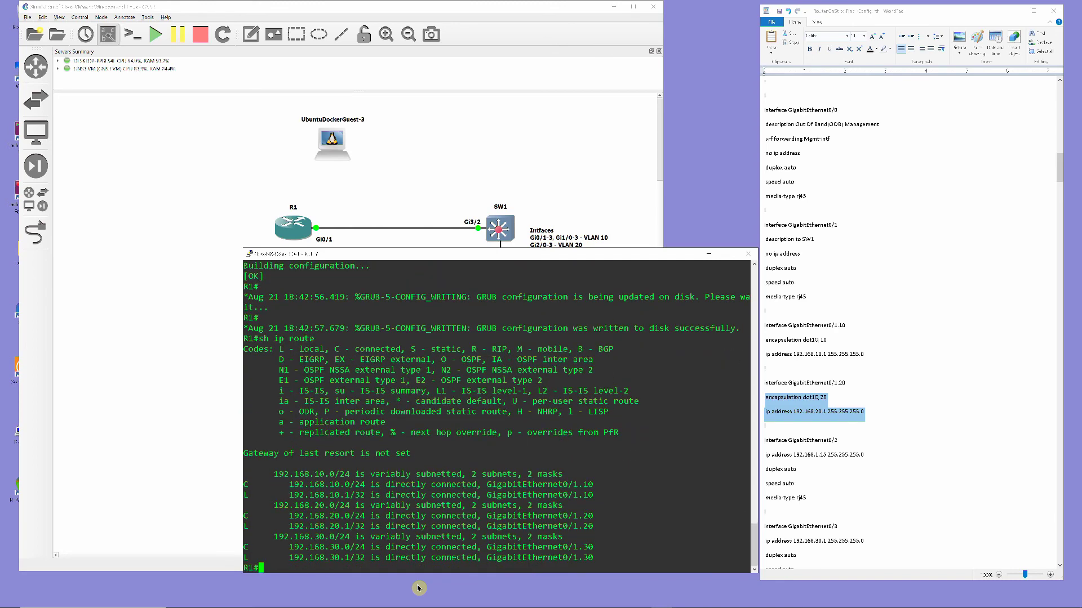
- Switch to the GNS3 topology and link UbuntuDockerGuest-3's eth0 to SW1's Gi0/1 port
click(214, 440)
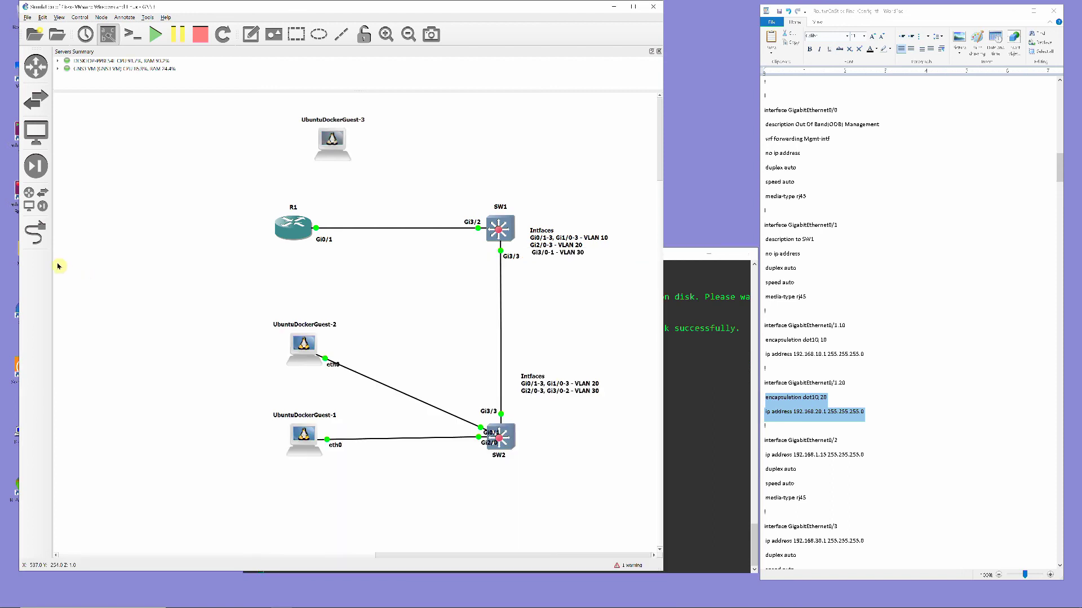
click(35, 232)
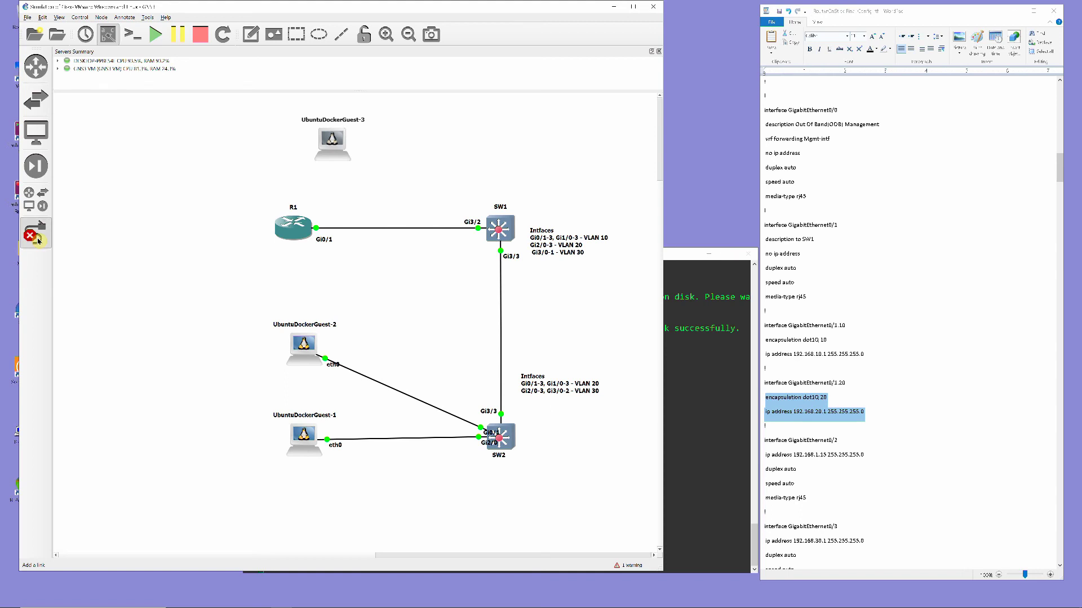
click(340, 147)
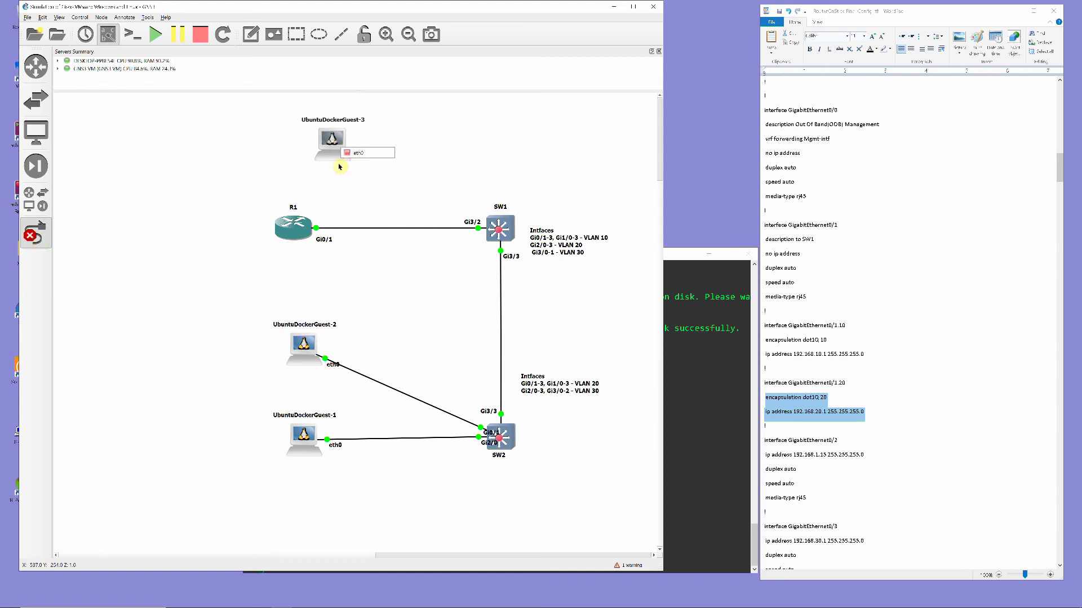
click(351, 153)
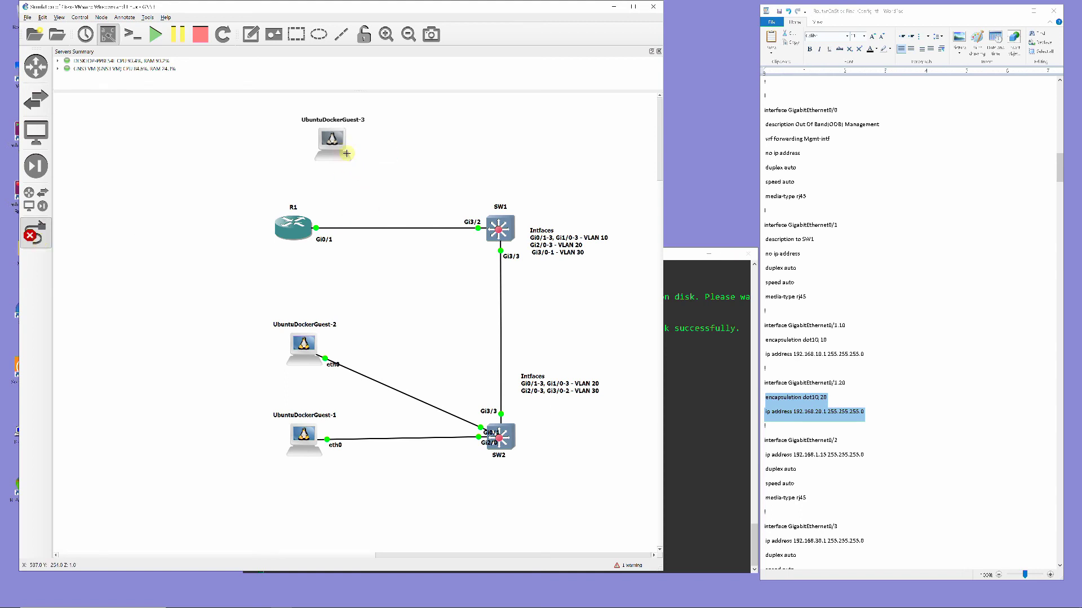
click(495, 227)
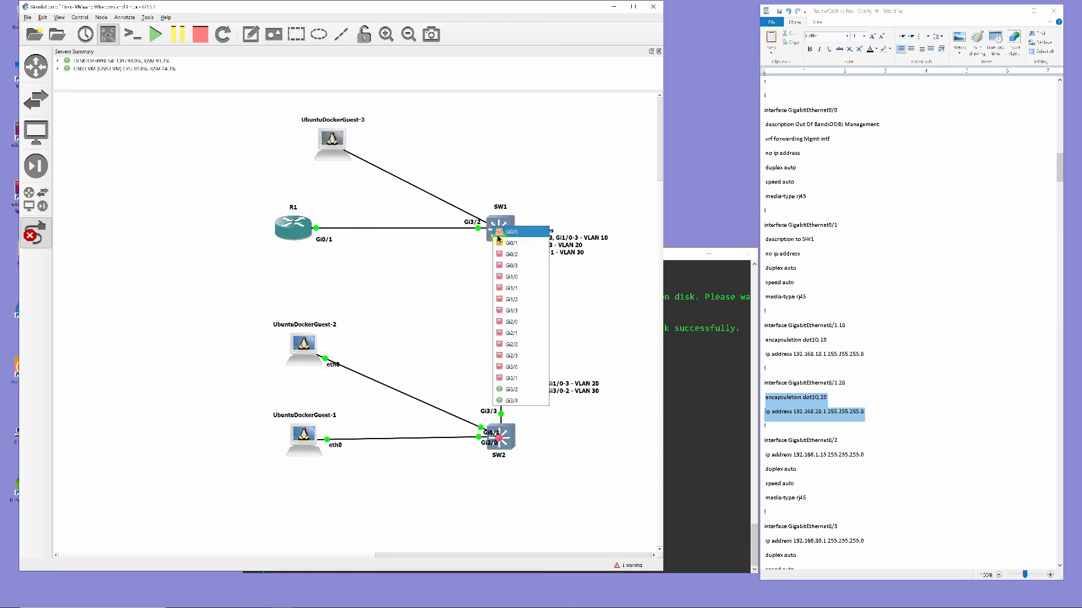
click(502, 244)
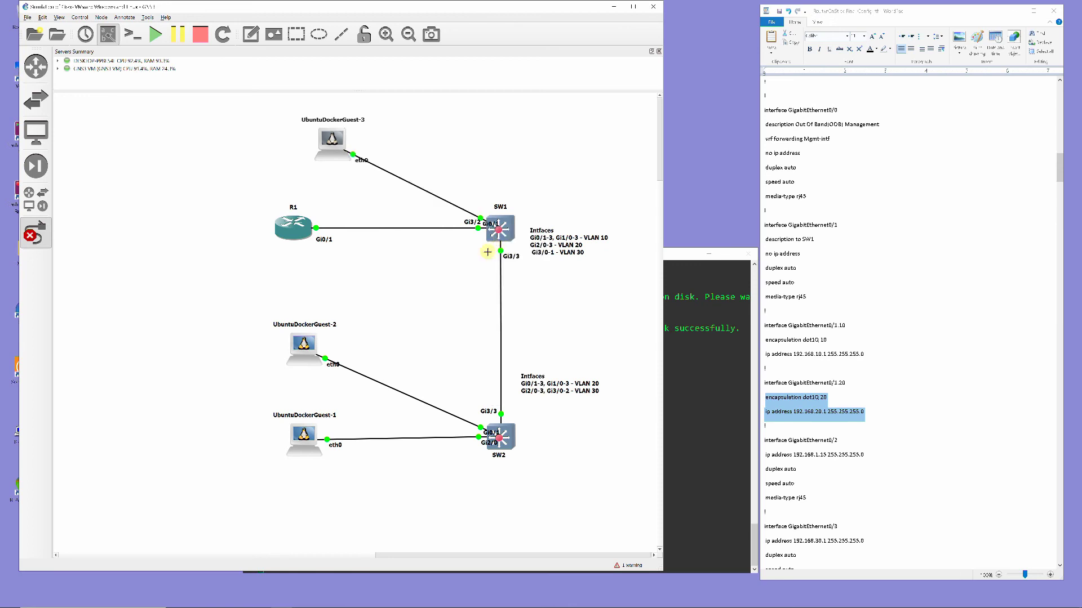
- Open the console of UbuntuDockerGuest-3 and display its network interfaces with ifconfig
right_click(332, 145)
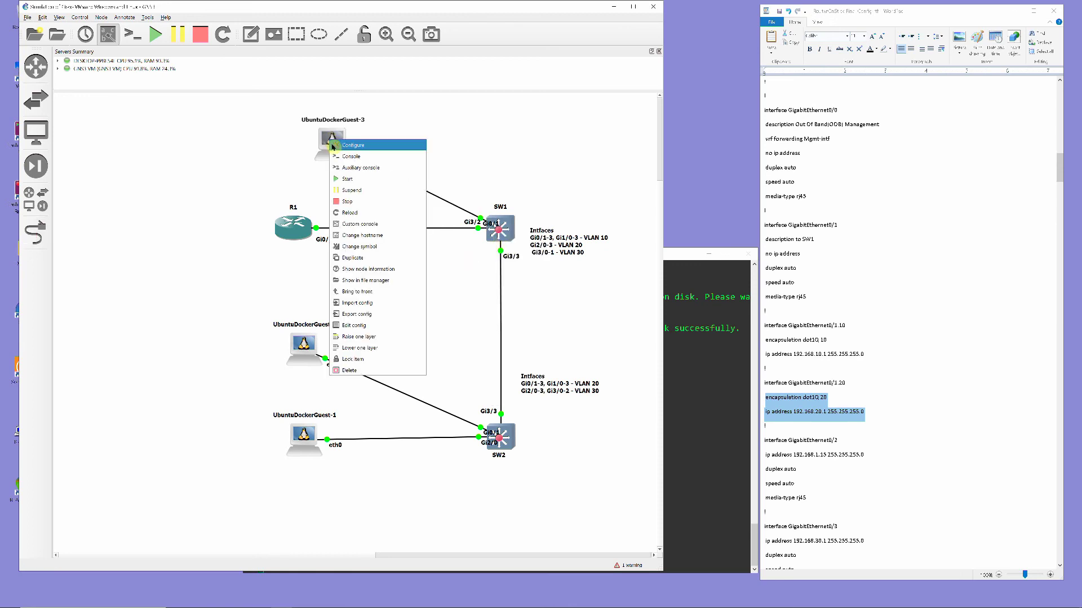
click(341, 157)
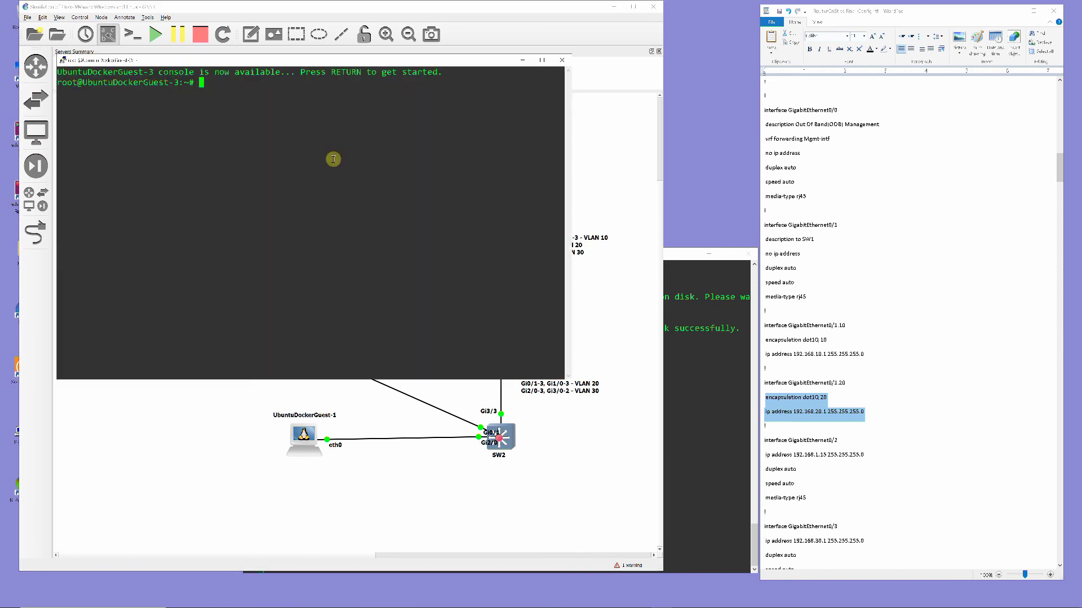
text(ifconfig)
key(Return)
- Open /etc/network/interfaces in nano on UbuntuDockerGuest-3
text(nano /etc/network/inter)
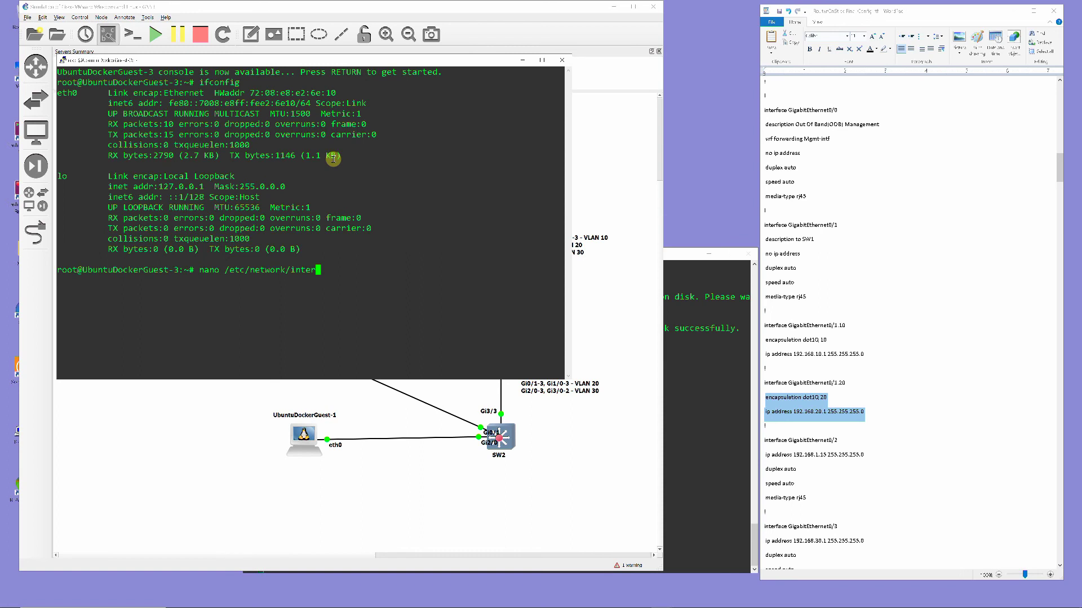
text(faces)
key(Return)
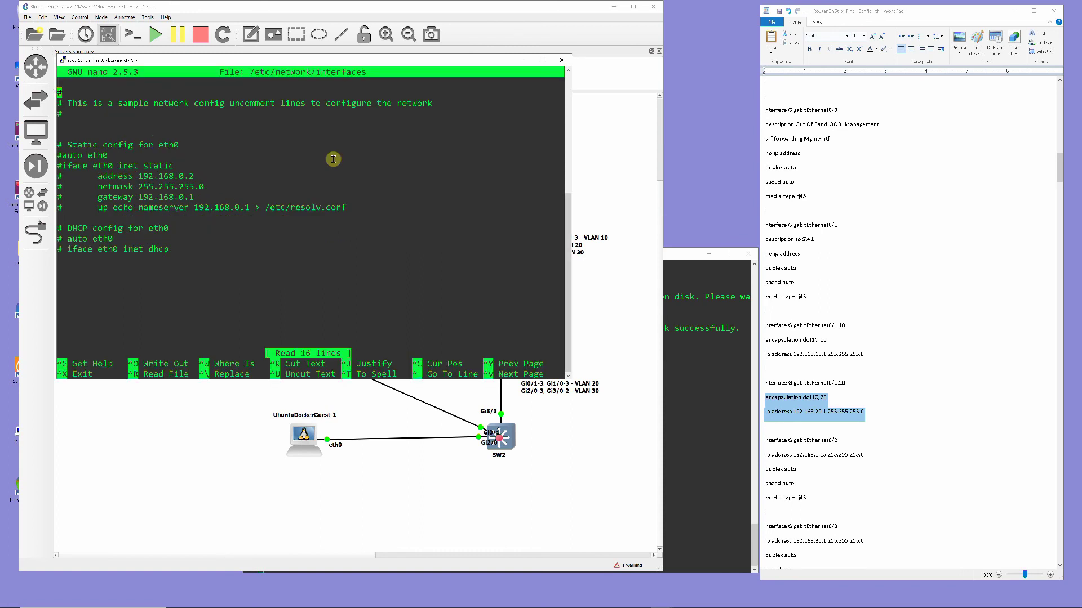
- Uncomment every line of the static eth0 configuration, from auto eth0 through the nameserver line
key(Down)
key(Down)
key(Down)
key(Down)
key(Down)
key(Down)
key(Delete)
key(Down)
key(Delete)
key(Down)
key(Delete)
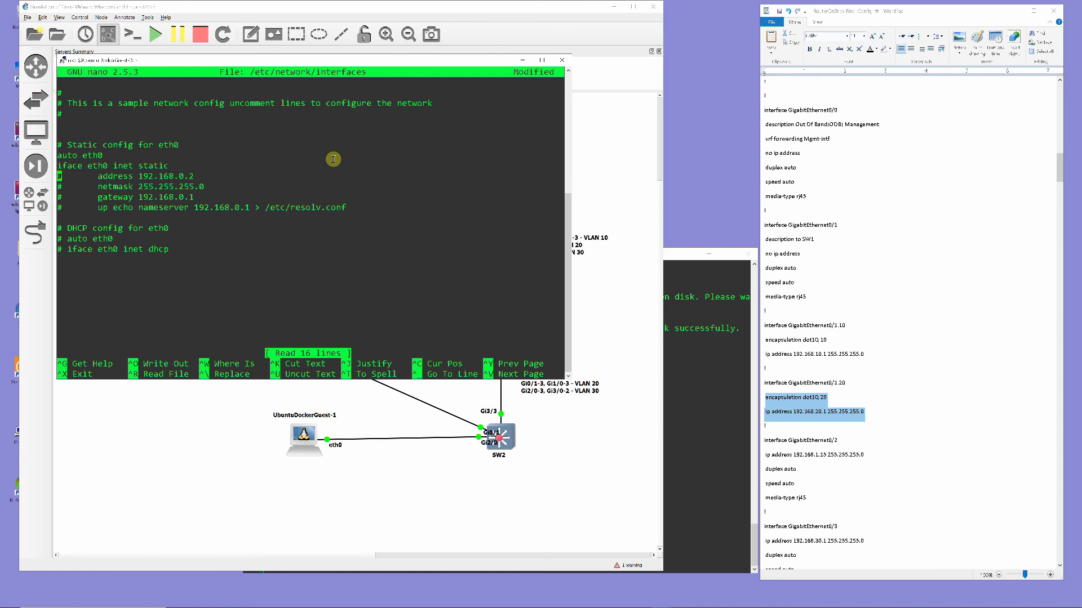
key(Down)
key(Delete)
key(Down)
key(Delete)
key(Down)
- Set the static address to 192.168.10.2, and both the gateway and the nameserver to 192.168.10.1
key(Up)
key(Up)
key(Up)
key(Right)
key(Right)
key(Right)
key(Right)
key(Right)
key(Right)
key(Right)
key(Right)
key(Right)
key(Right)
key(Right)
key(Right)
key(Right)
key(Right)
key(Right)
key(Right)
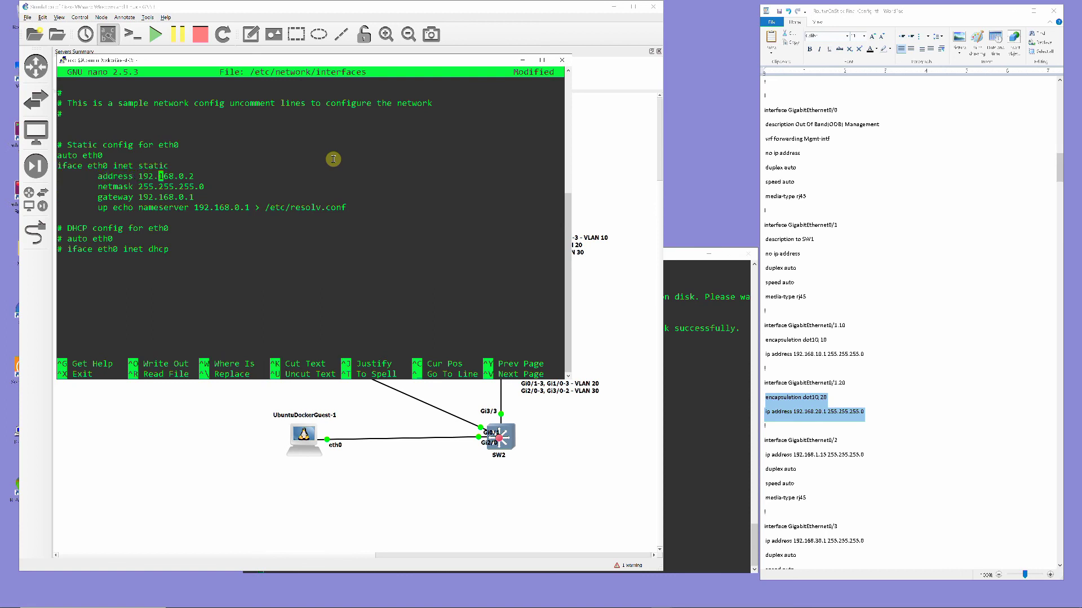
key(Right)
text(1)
key(Down)
key(Down)
key(Left)
text(1)
key(Down)
key(Right)
key(Right)
text(1)
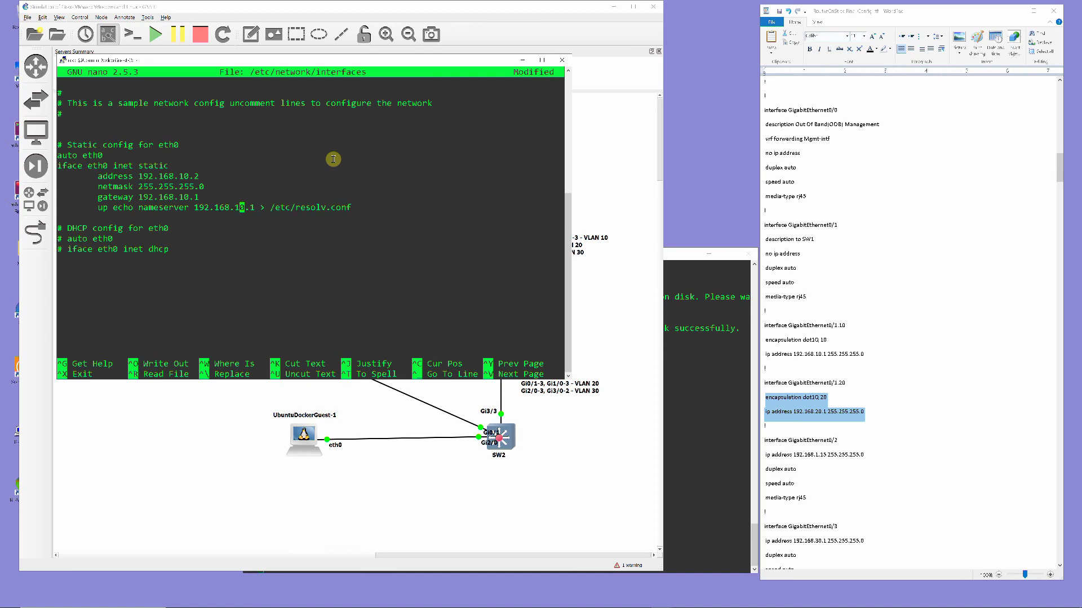
- Save the interfaces file, exit nano and close the UbuntuDockerGuest-3 console
key(ctrl+o)
key(Return)
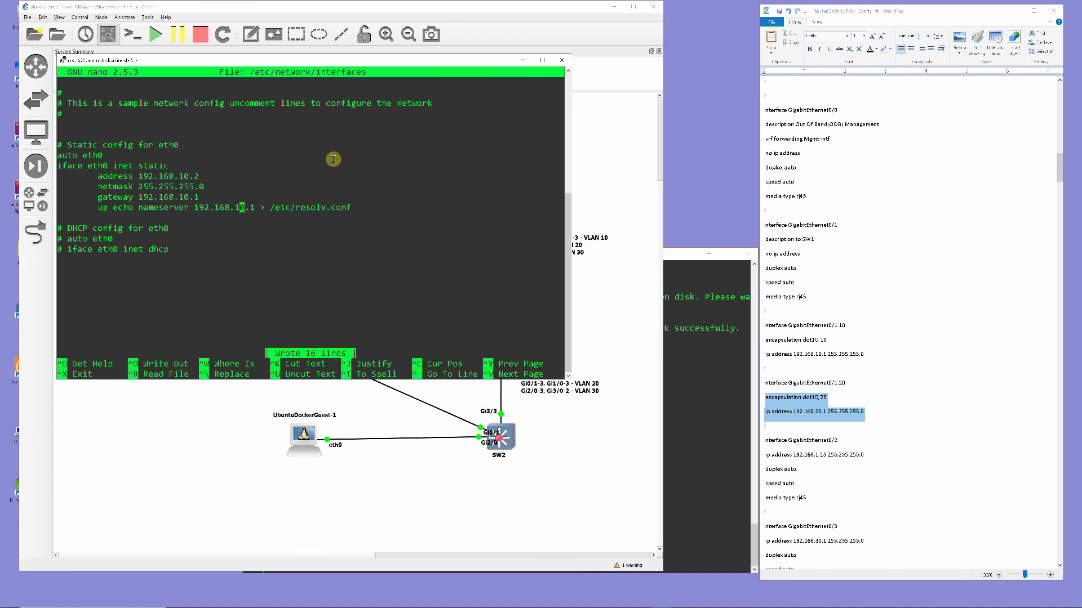
key(ctrl+x)
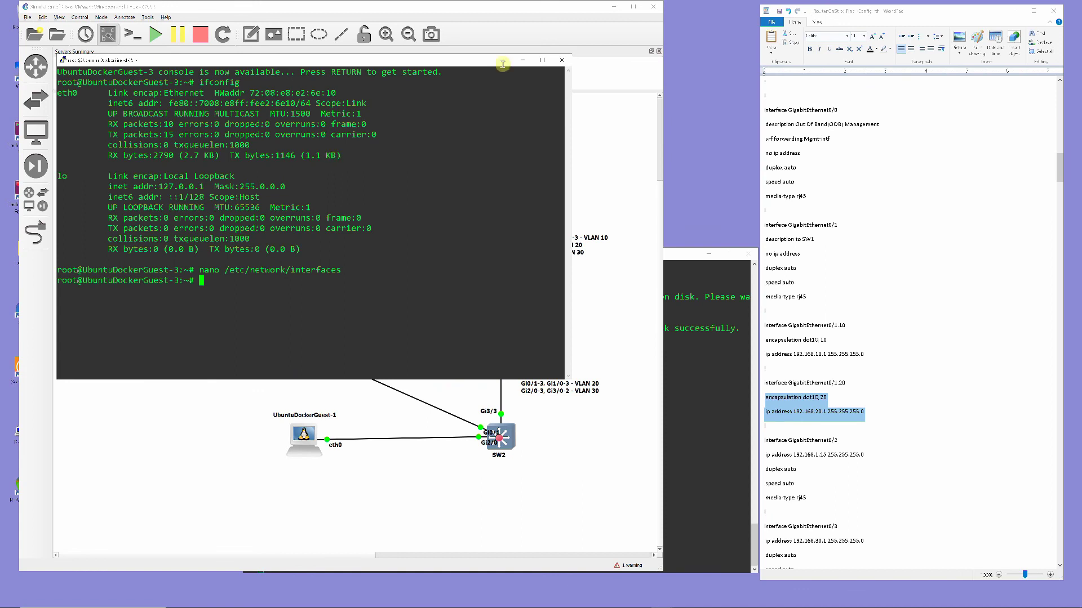
click(562, 59)
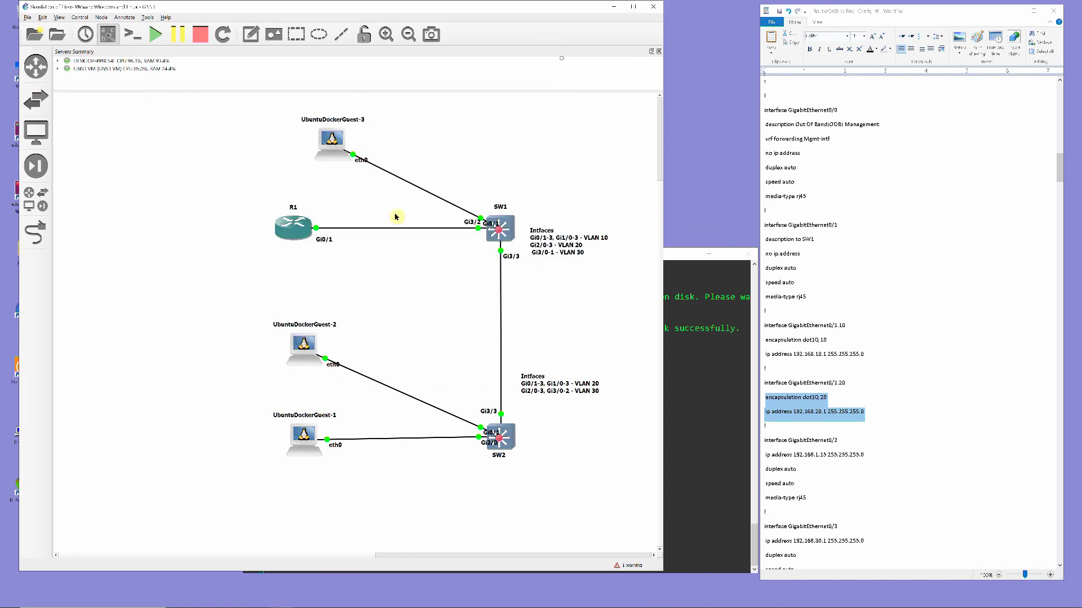
- Restart UbuntuDockerGuest-3 by stopping the node and starting it again
right_click(337, 146)
click(356, 210)
right_click(336, 147)
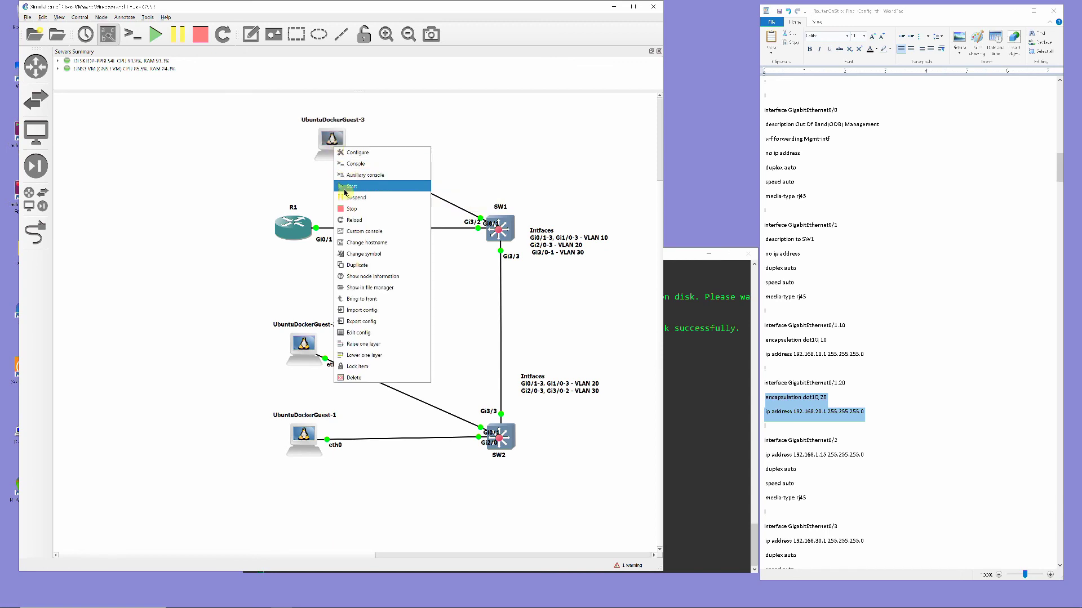
click(345, 192)
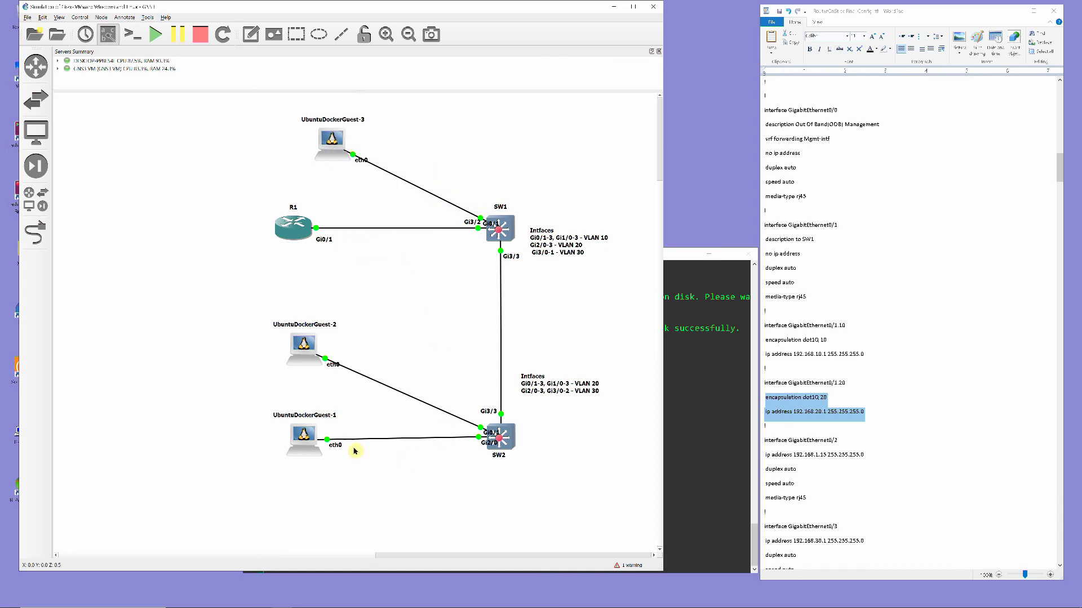
- Shift UbuntuDockerGuest-3 slightly left and add a two-line note beside it reading "Ip - 192.168.10.2" and "Gateway - 192.168.10.1"
drag(332, 141, 309, 138)
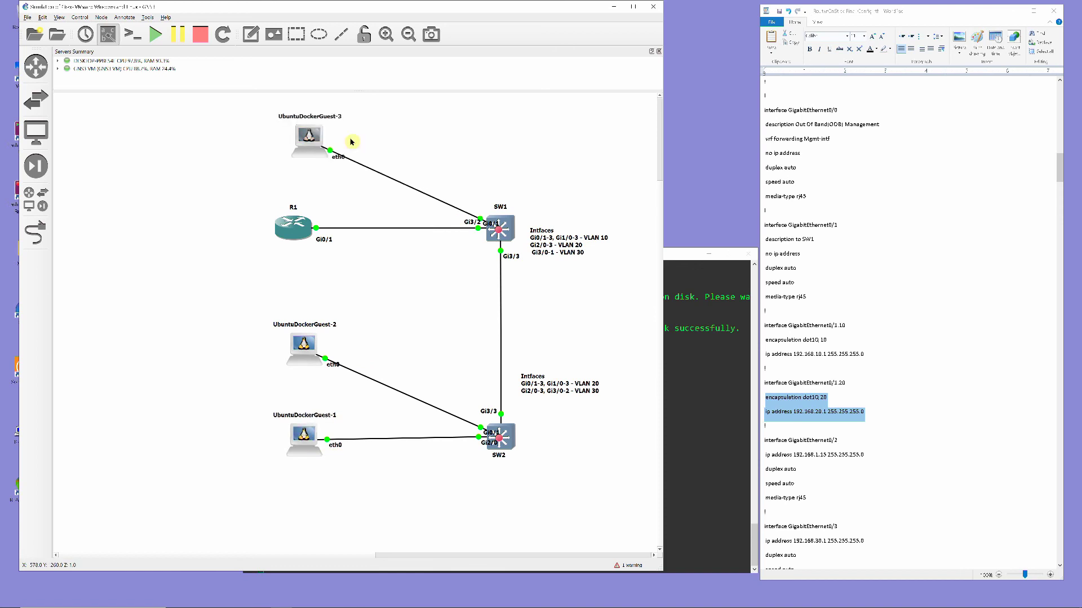
click(346, 136)
click(251, 34)
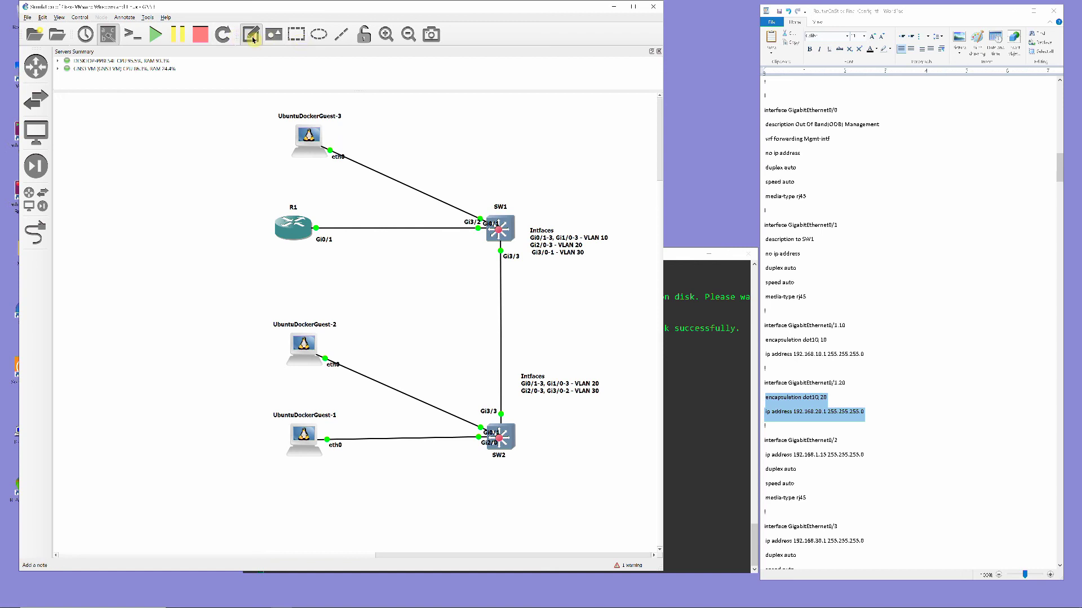
click(347, 136)
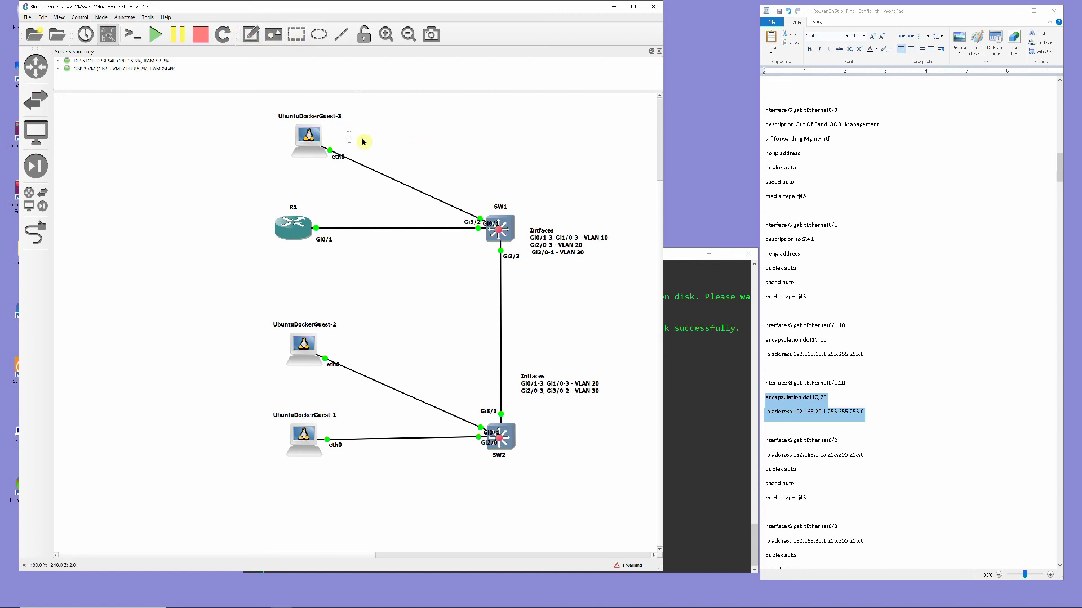
text(Ip - 192.168.10.2)
key(Return)
text(Gateway - 192.168.10.1)
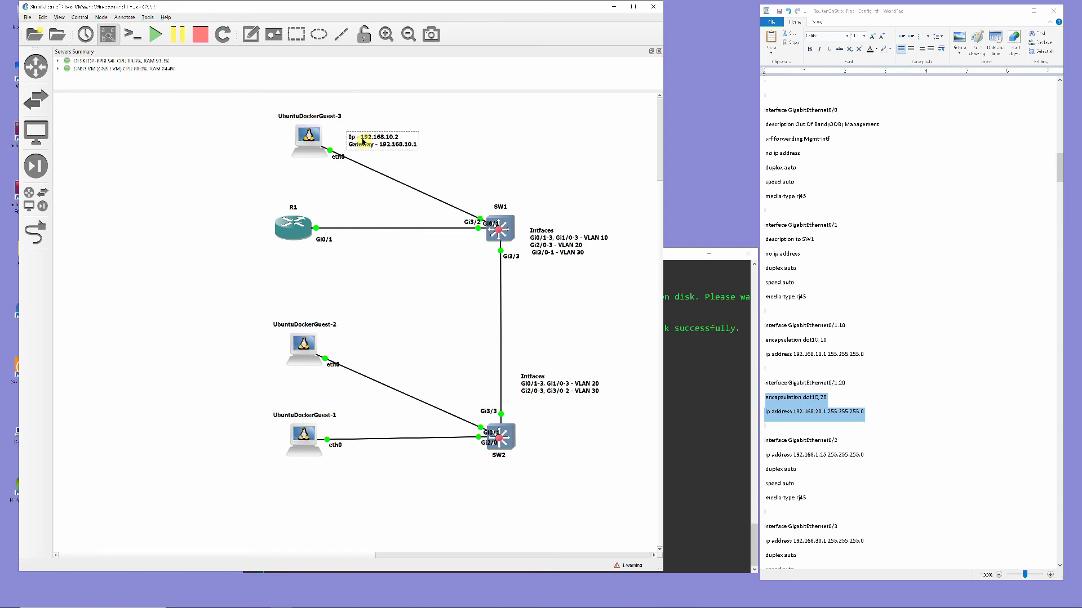
- Duplicate the UbuntuDockerGuest-3 address note and place the copy beside UbuntuDockerGuest-2
right_click(378, 143)
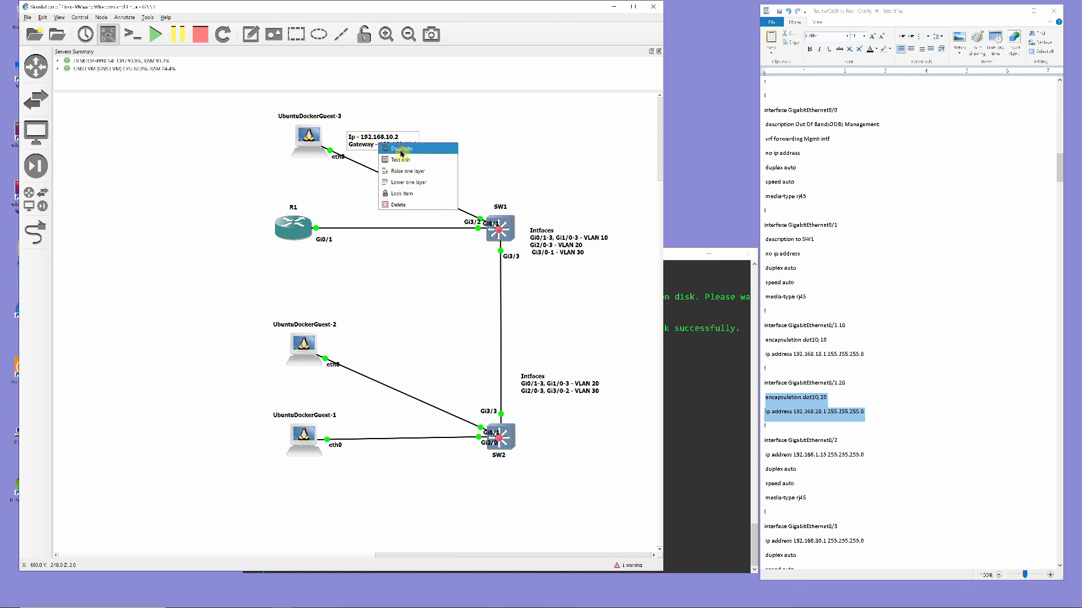
click(402, 149)
drag(390, 151, 393, 356)
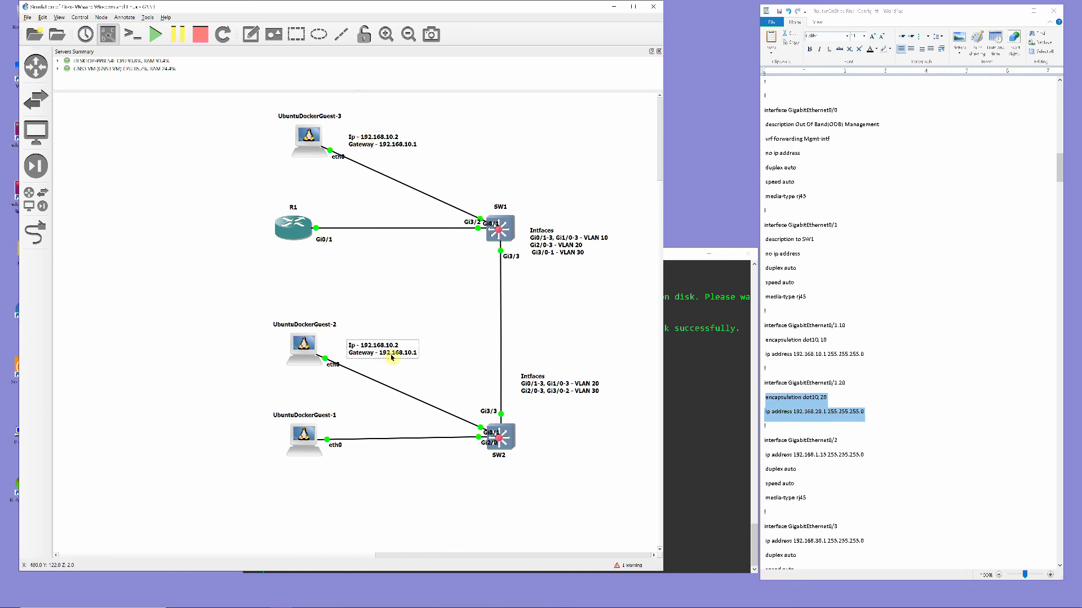
- Edit the note beside UbuntuDockerGuest-2 to read Ip 192.168.20.2 and Gateway 192.168.20.1
double_click(392, 356)
click(405, 352)
key(BackSpace)
text(2)
key(Left)
key(Left)
key(Left)
key(BackSpace)
text(2)
- Duplicate the UbuntuDockerGuest-2 address note and place the copy beside UbuntuDockerGuest-1
right_click(405, 356)
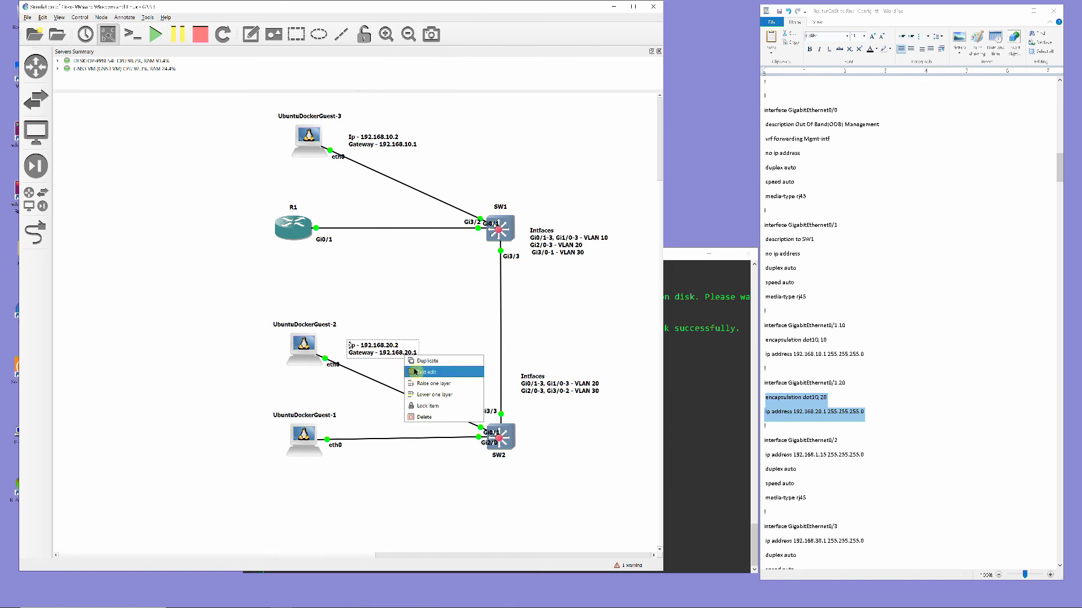
click(418, 362)
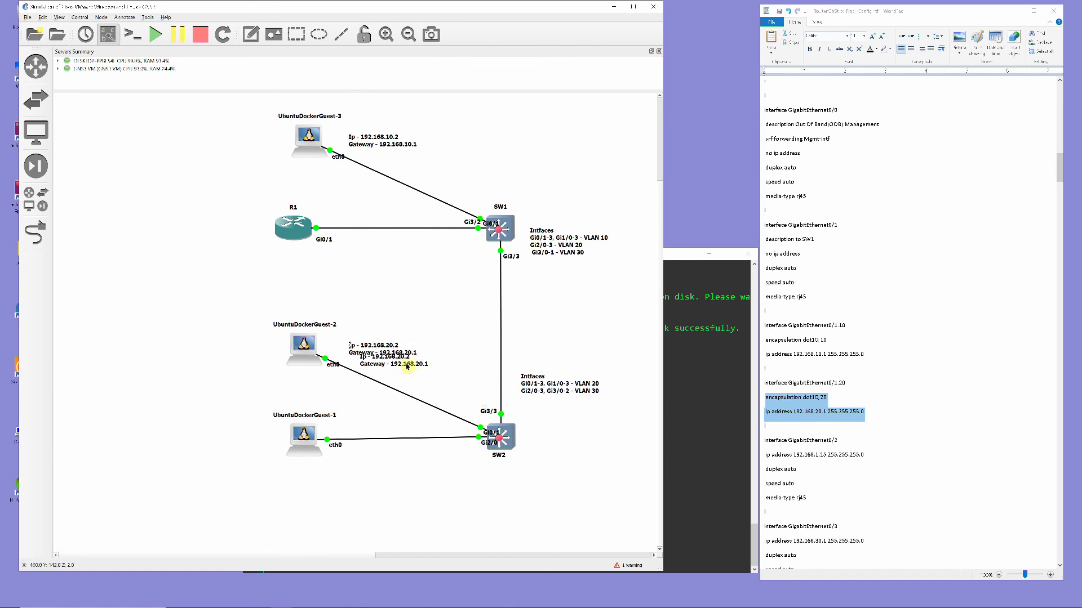
drag(412, 369, 379, 434)
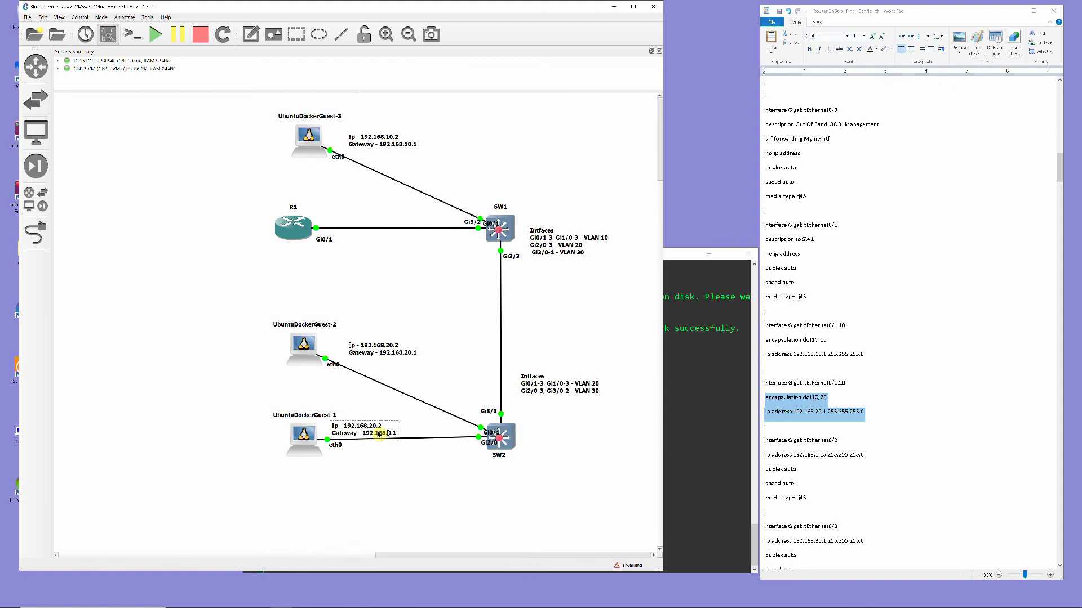